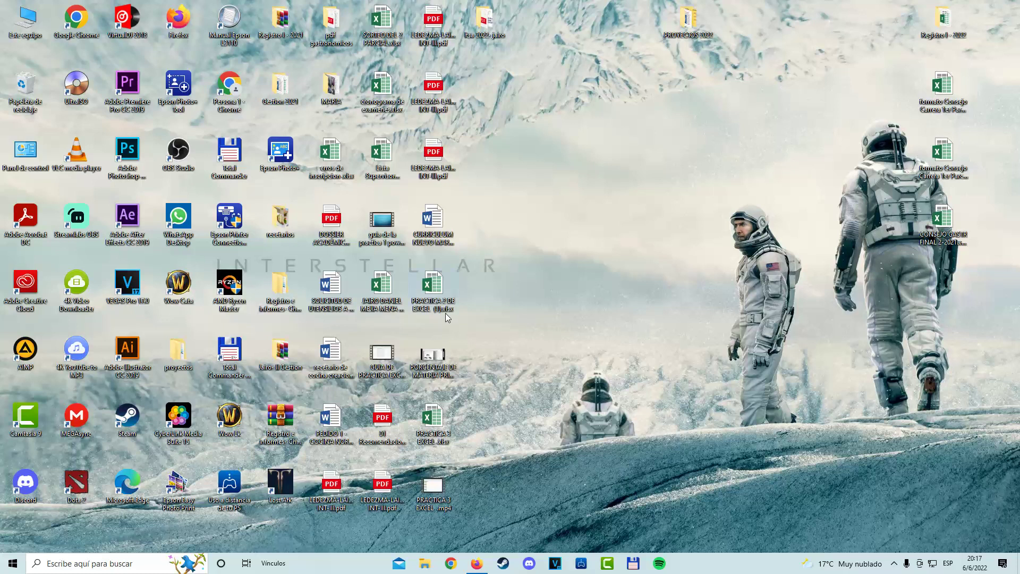
Open PRACTICA 3 EXCEL.xlsx, review Hoja2's first survey table A1:D7, and add sheet Hoja3
double_click(439, 420)
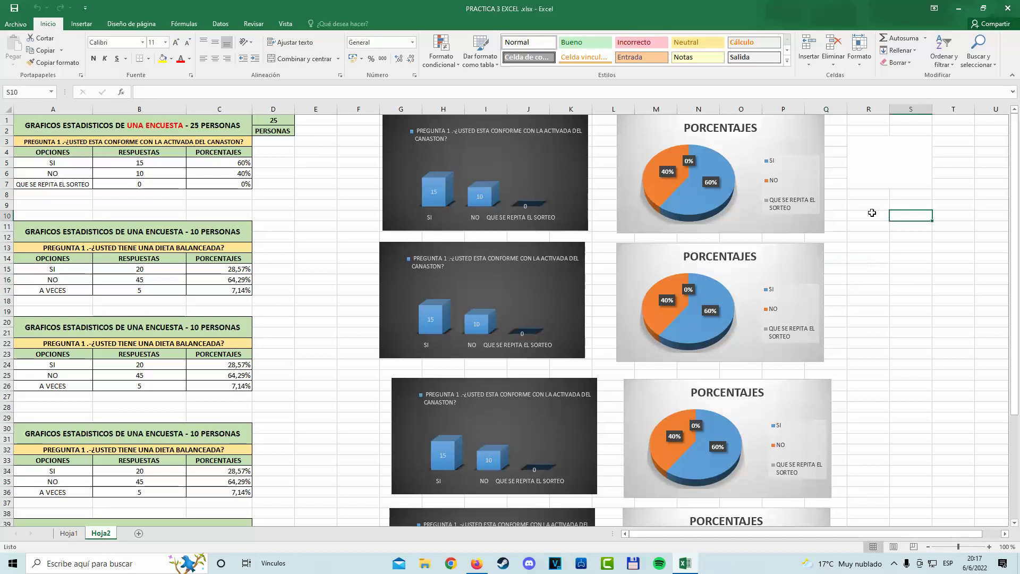
left_click(869, 237)
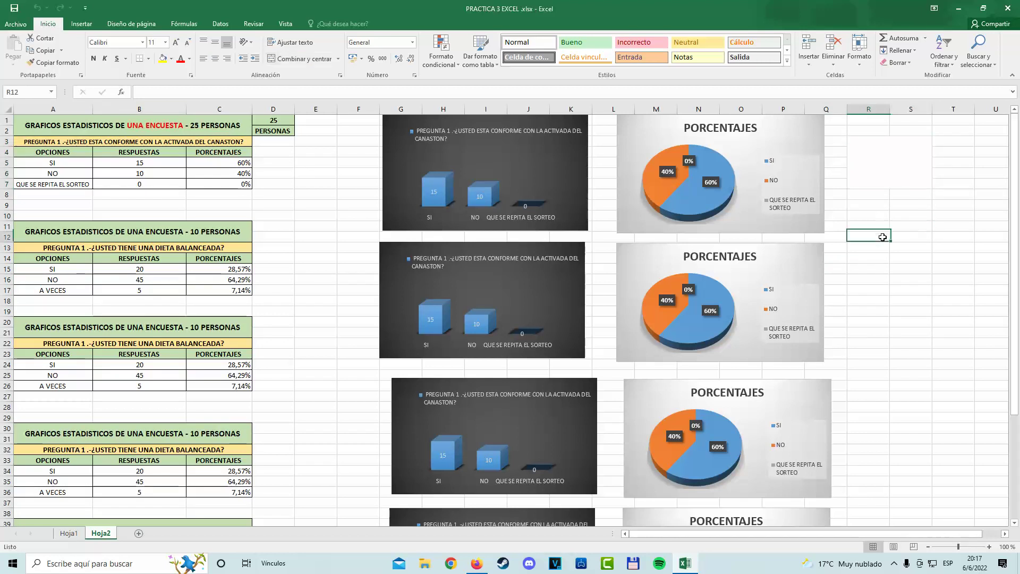
left_click(302, 217)
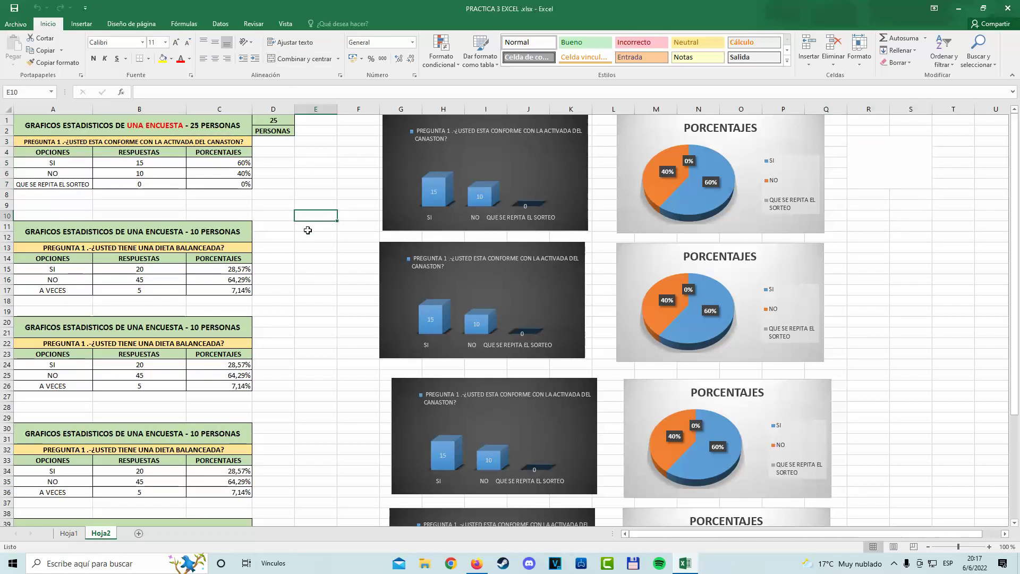
left_click(290, 164)
left_click_drag(69, 126, 283, 181)
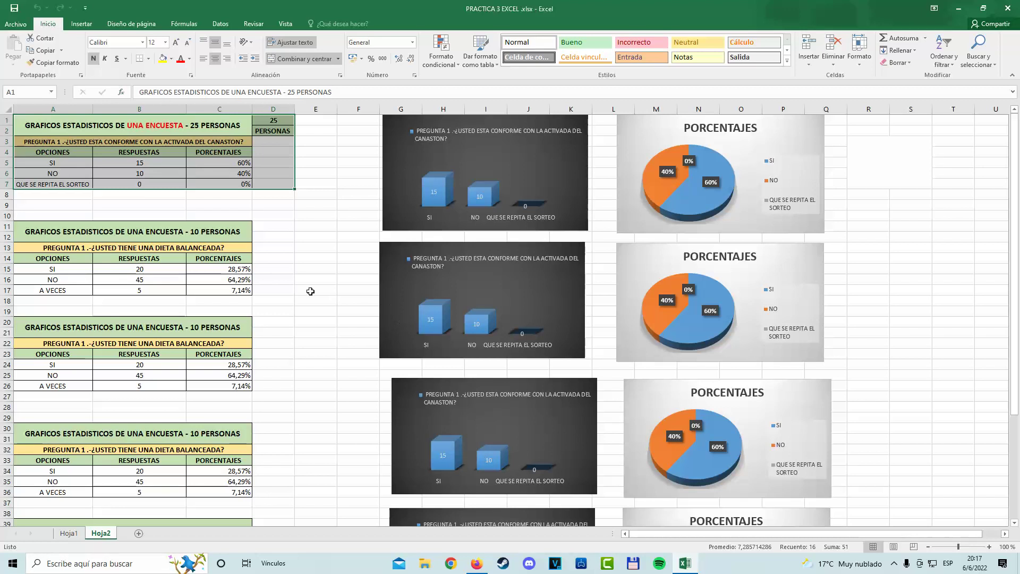
left_click(358, 205)
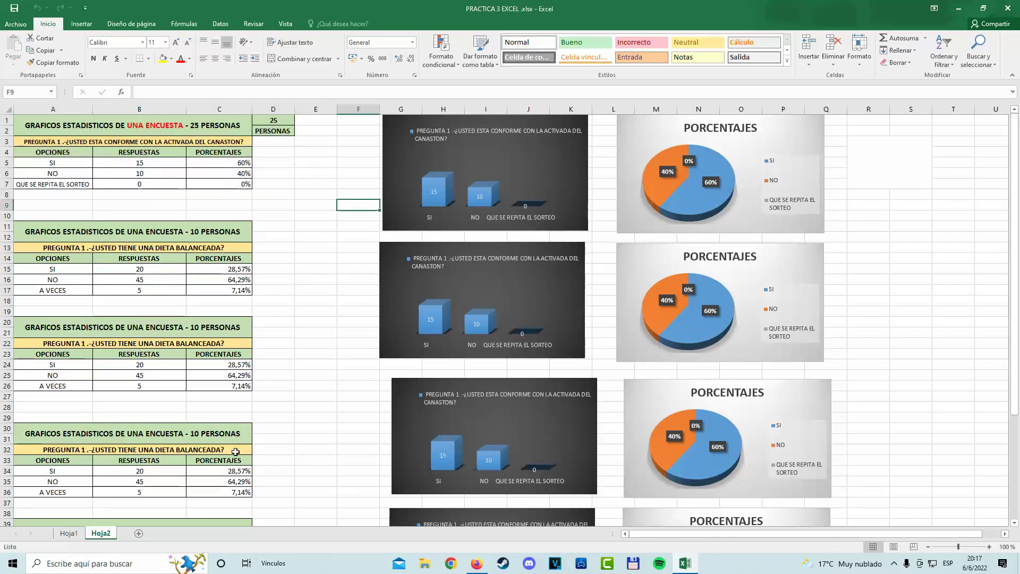
left_click(139, 533)
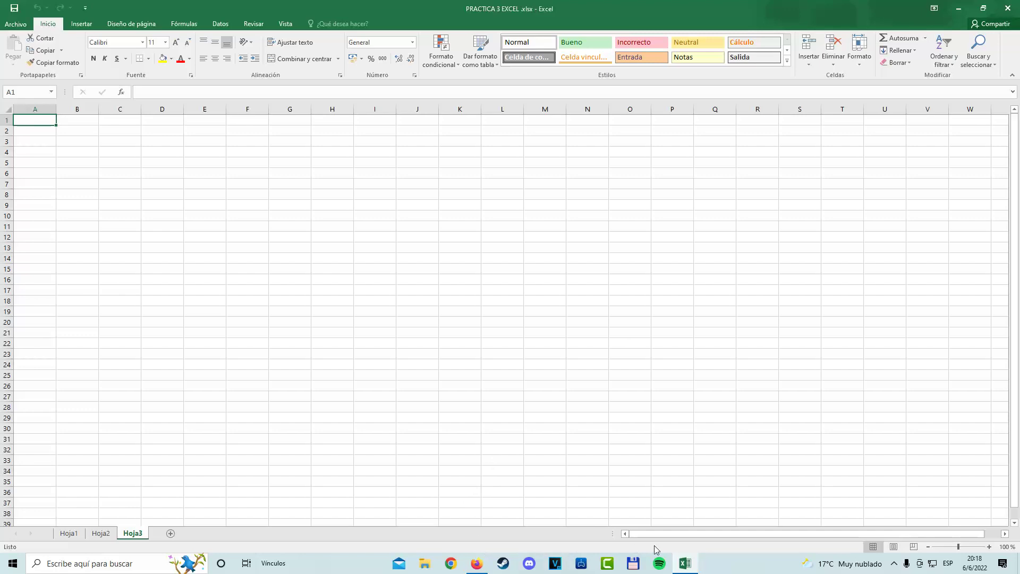
Minimize Excel, browse to INFORMATICA APLICADA > Informatica 2022, and select the activity 3 guide PDF
left_click(959, 8)
double_click(492, 32)
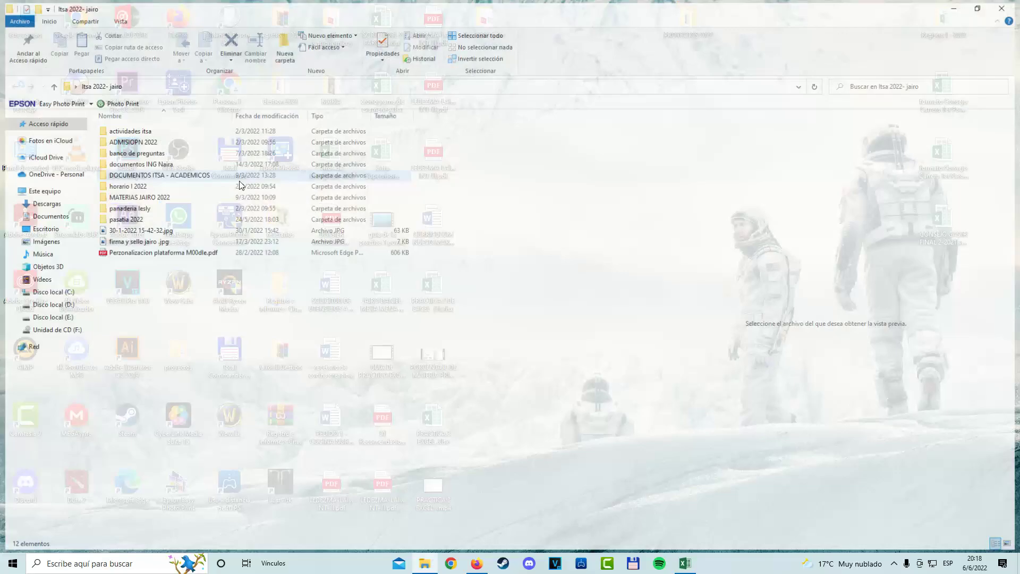
left_click(139, 197)
double_click(140, 198)
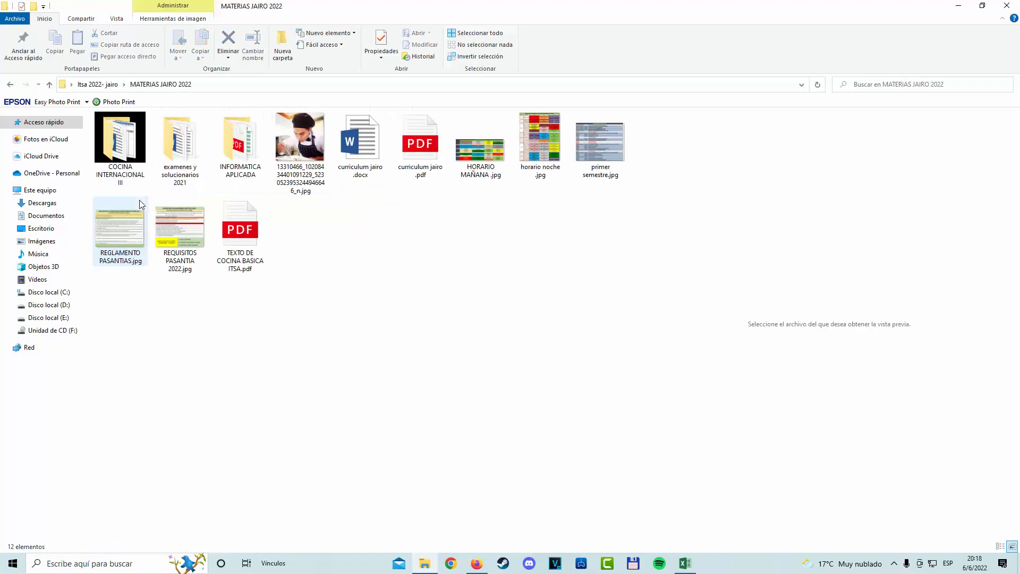
double_click(260, 138)
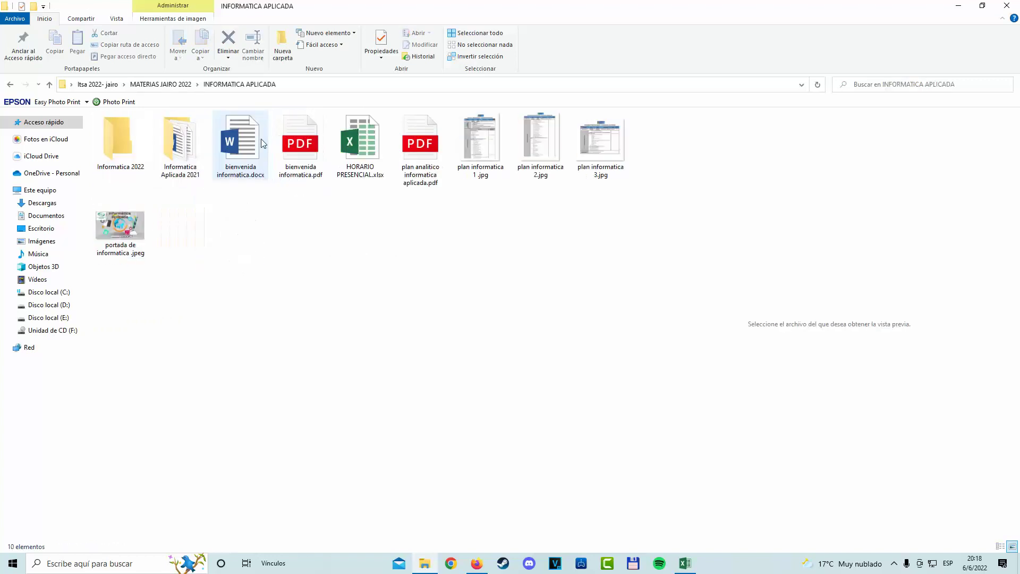
double_click(121, 141)
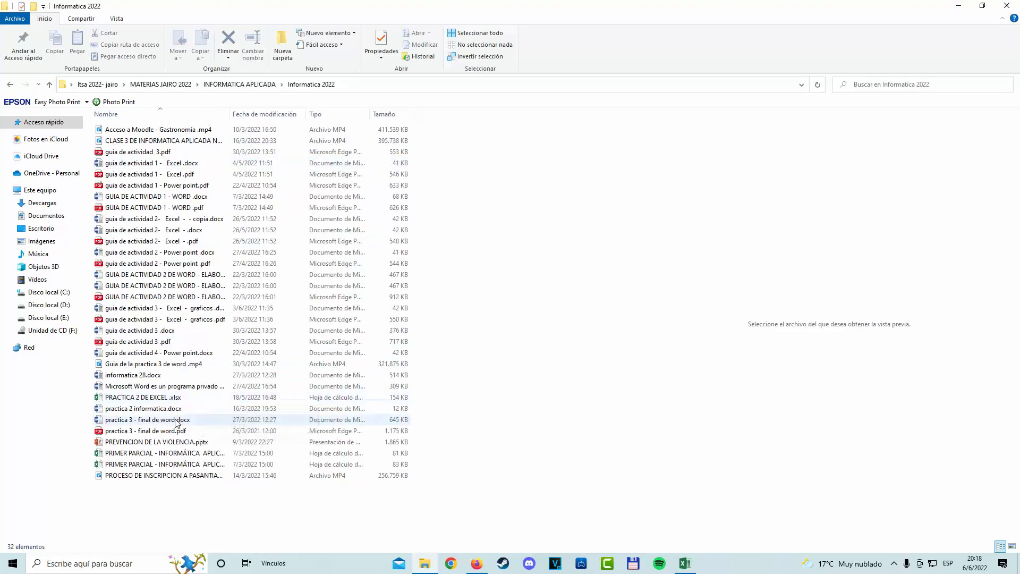
left_click(195, 321)
Open the activity 3 Excel charts guide PDF and read instructions 1 through 3
double_click(195, 321)
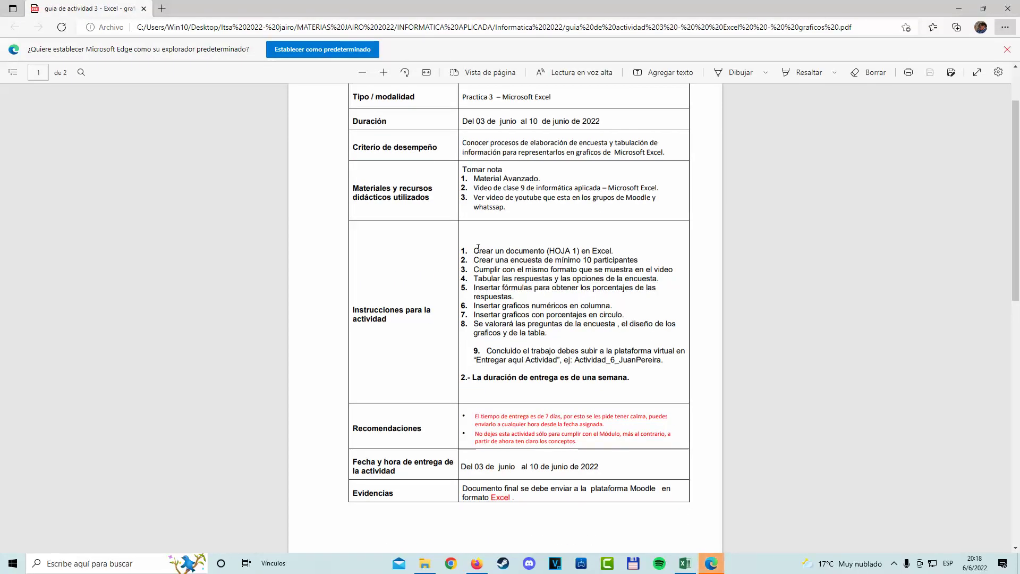
left_click_drag(475, 251, 614, 251)
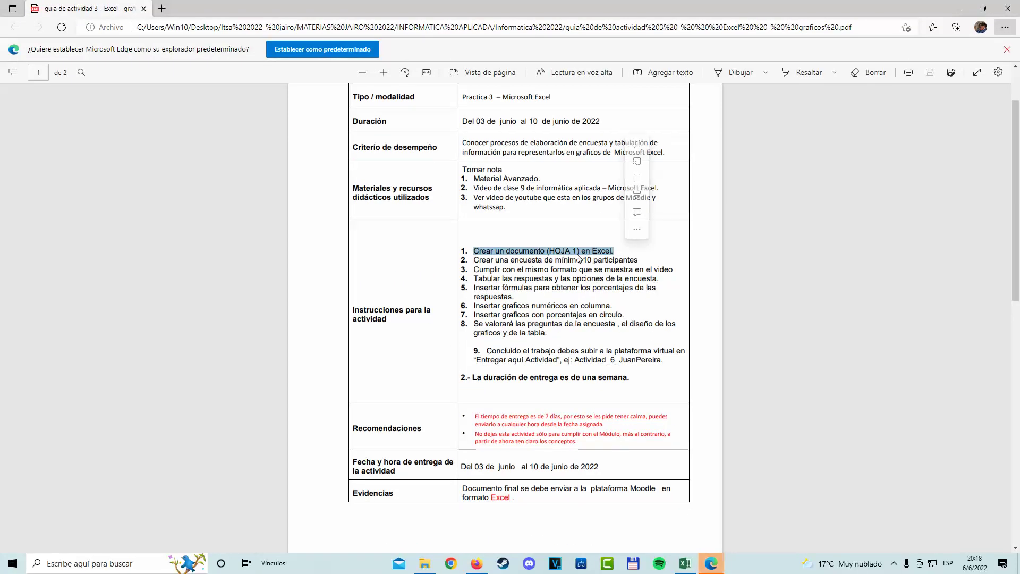
left_click_drag(504, 260, 609, 265)
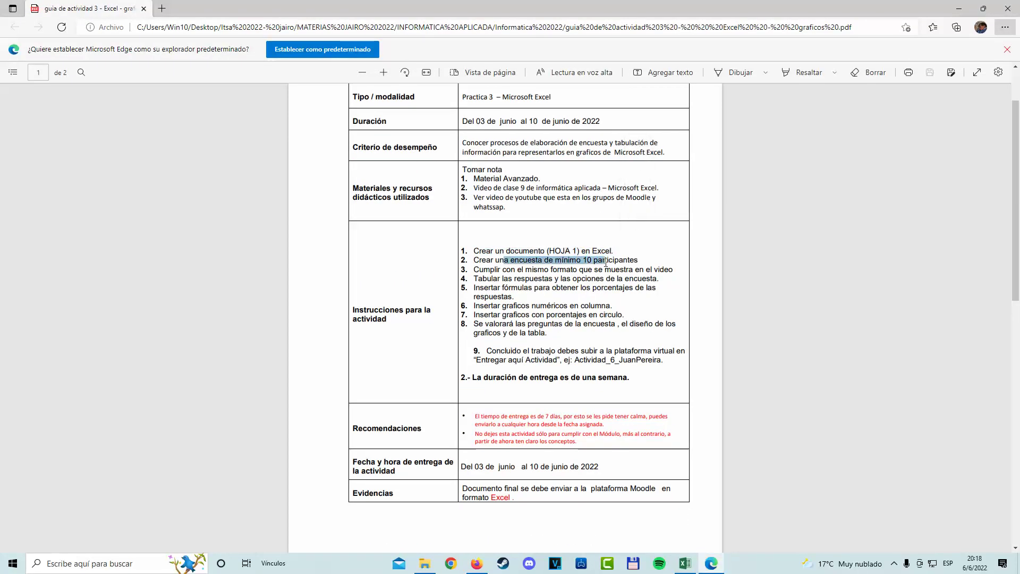
left_click(531, 271)
mouse_move(474, 259)
left_mouse_down()
mouse_move(641, 260)
mouse_move(446, 264)
left_mouse_up()
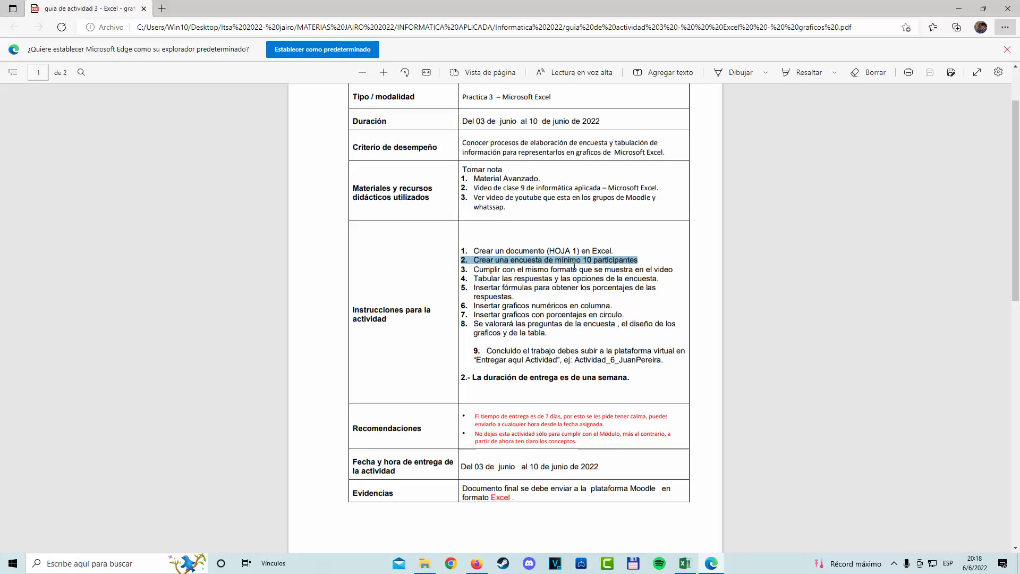
left_click(637, 260)
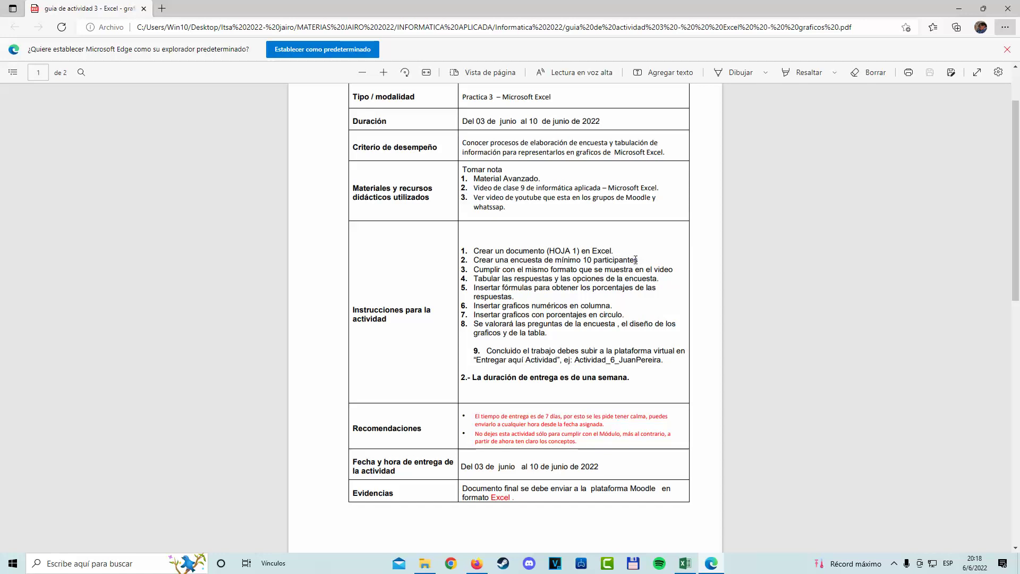
left_click_drag(611, 254, 464, 266)
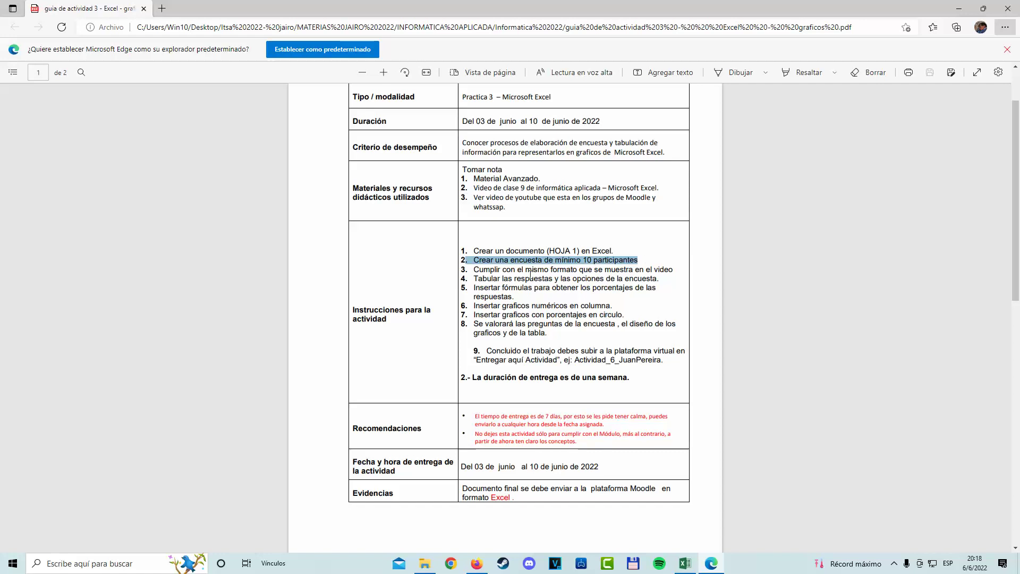
left_click_drag(487, 272, 660, 265)
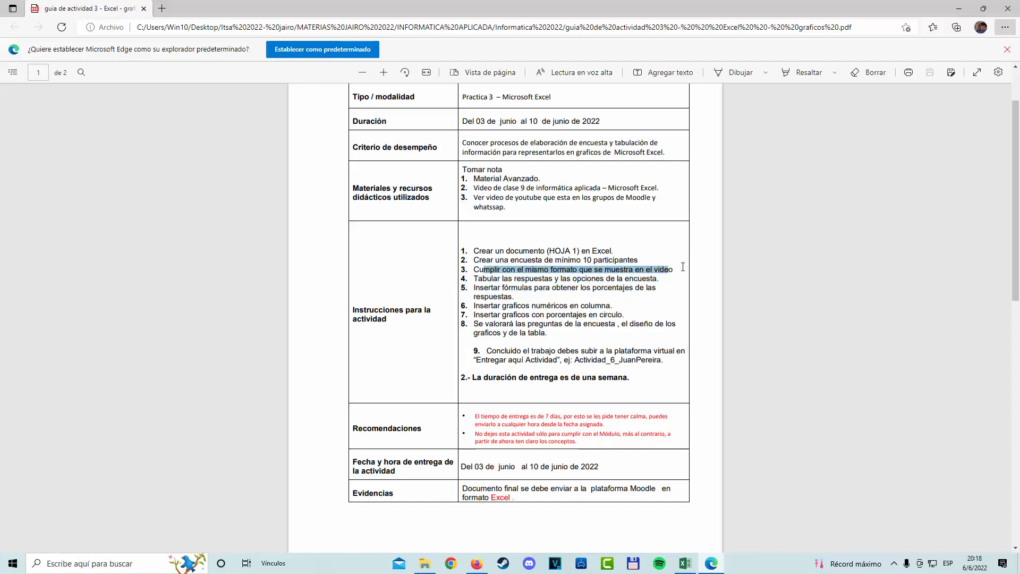
Compare Hoja2's first survey table with guide instructions 3 and 4 on tabulating responses
left_click(685, 563)
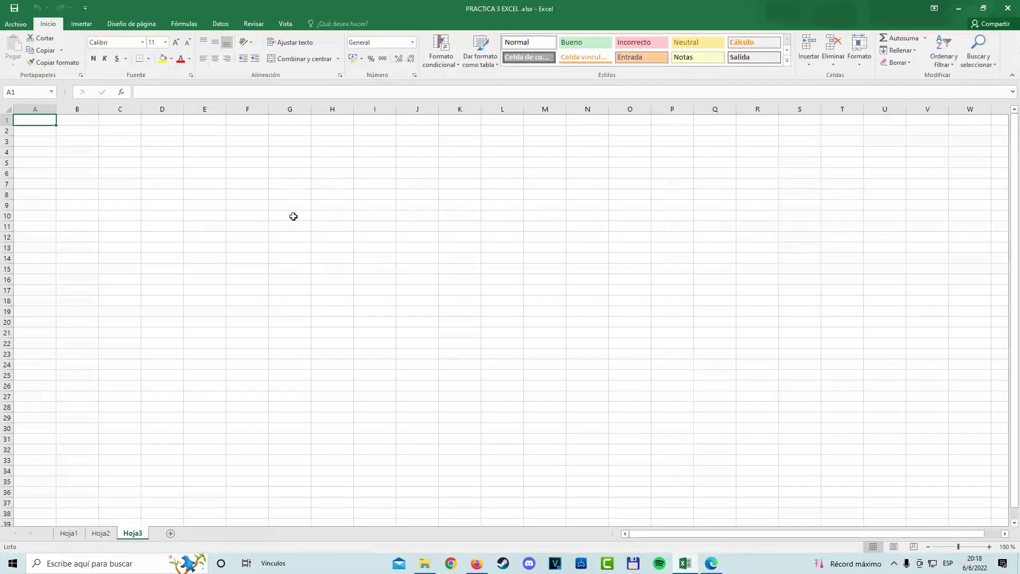
left_click(100, 534)
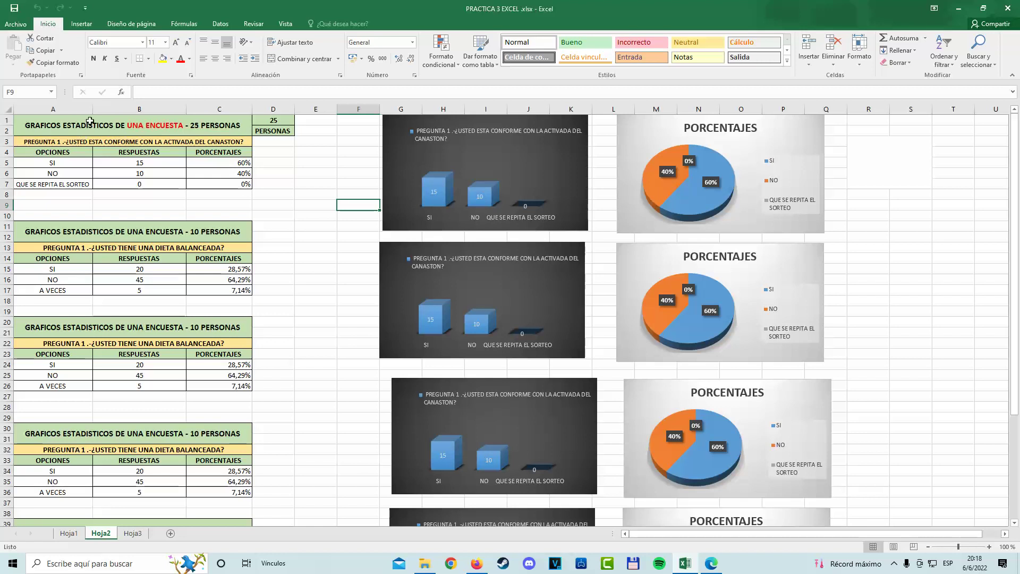
mouse_move(32, 124)
left_mouse_down()
mouse_move(255, 165)
mouse_move(274, 181)
left_mouse_up()
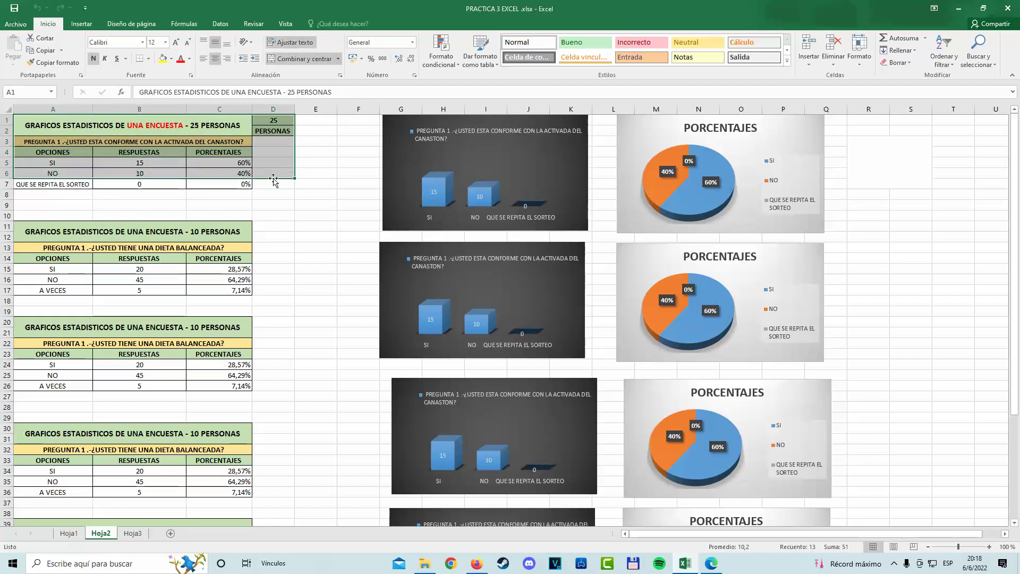
left_click(712, 565)
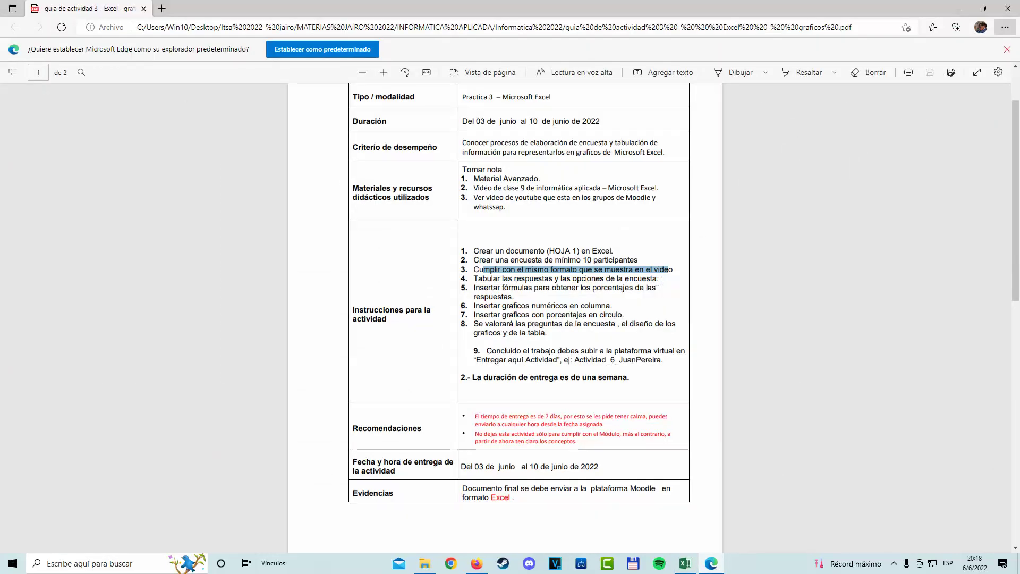
left_click_drag(662, 281, 465, 271)
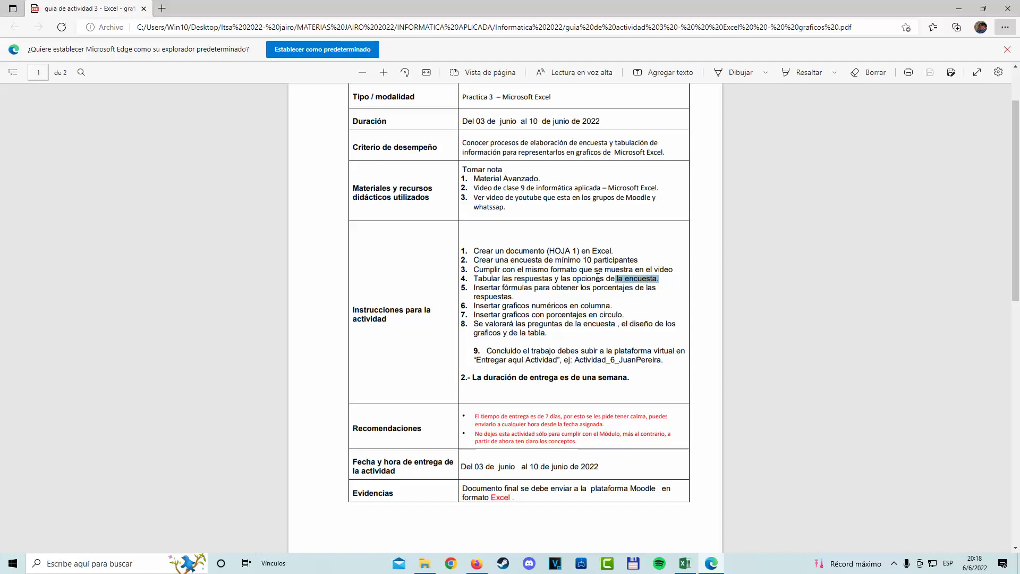
triple_click(473, 280)
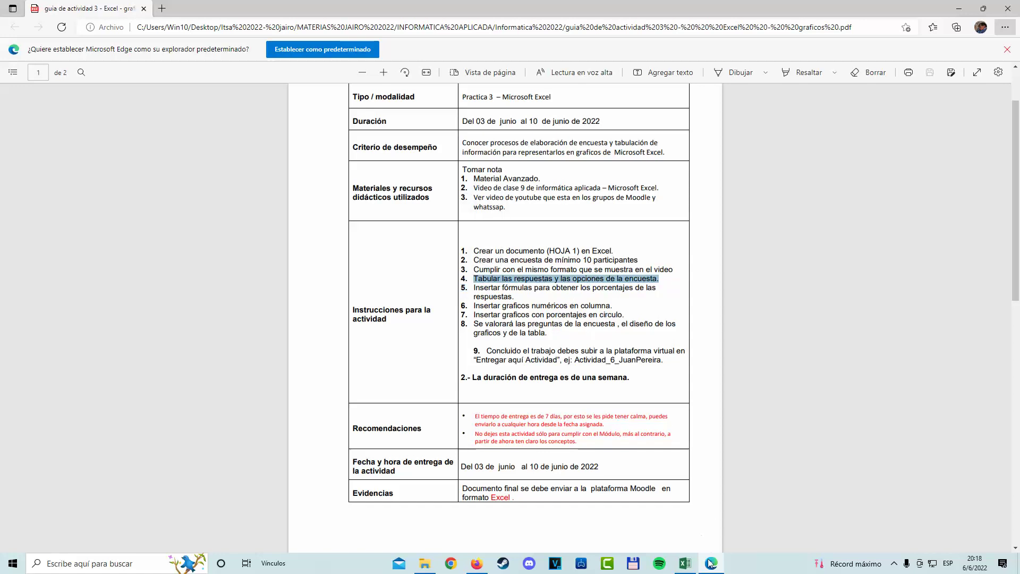
left_click(685, 564)
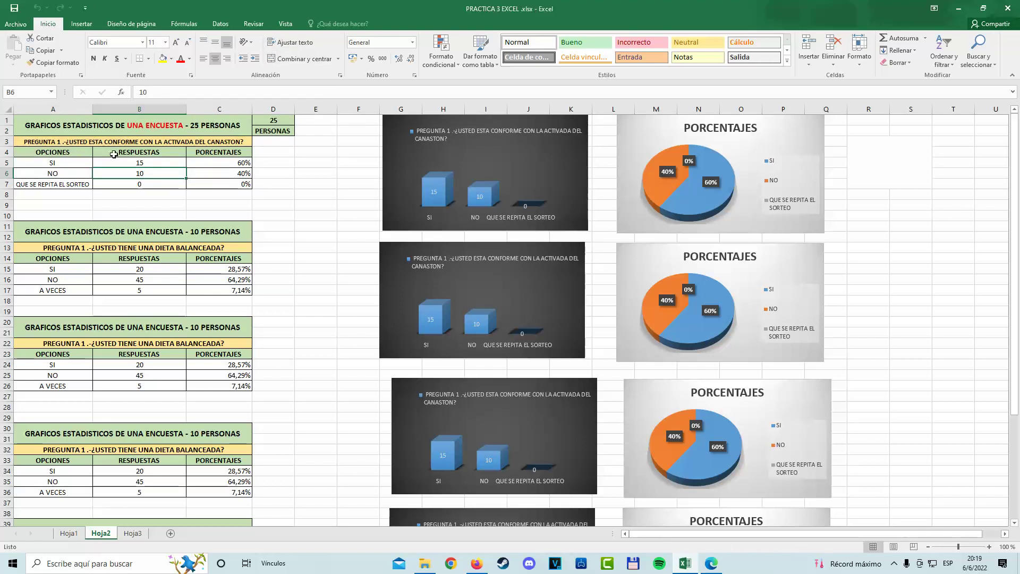
Inspect the first table's OPCIONES, RESPUESTAS and PORCENTAJES columns and its header rows
left_click_drag(72, 152, 76, 183)
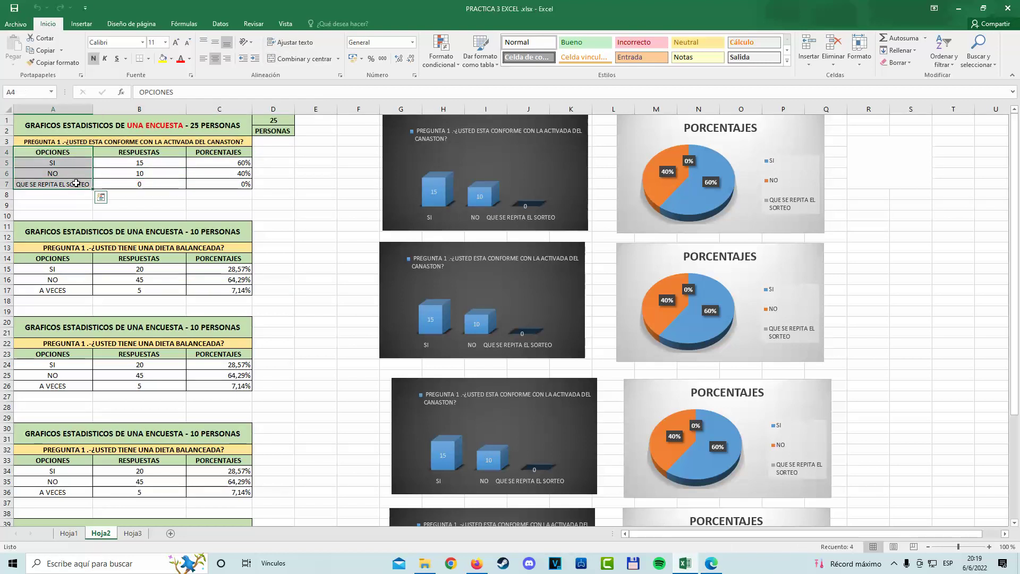
left_click_drag(149, 152, 154, 183)
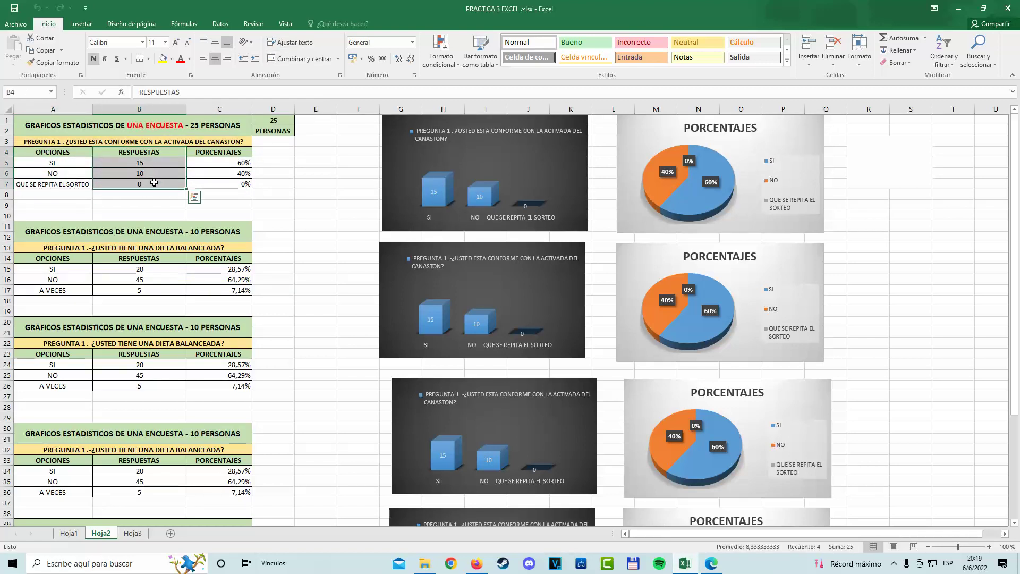
left_click_drag(218, 152, 219, 184)
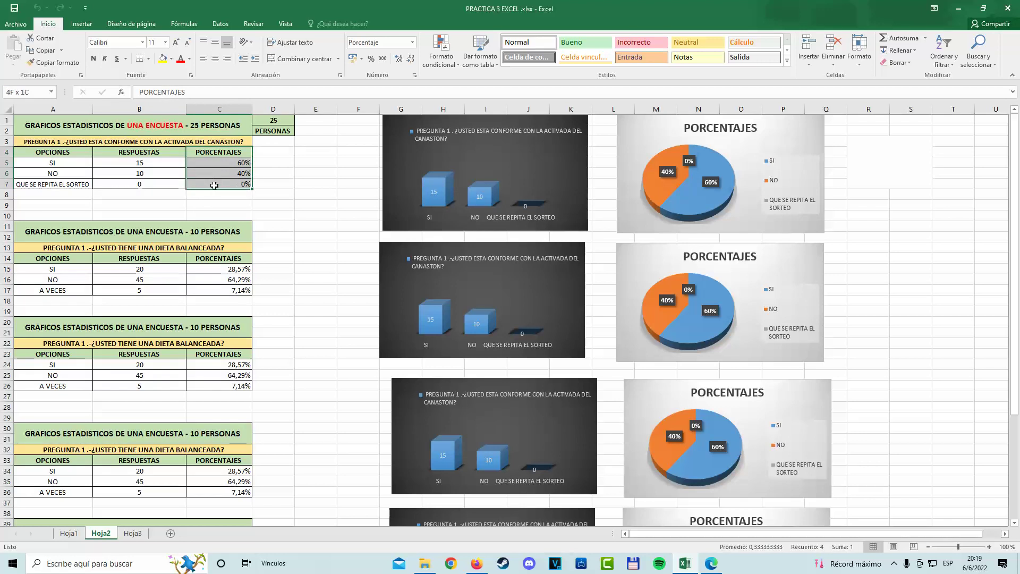
left_click(336, 166)
left_click(74, 140)
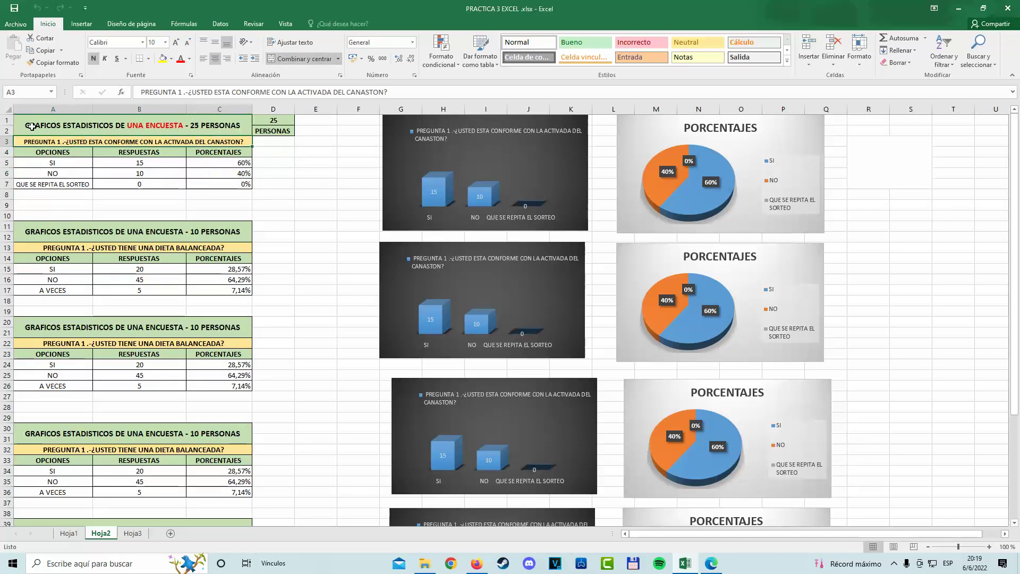
mouse_move(30, 123)
left_mouse_down()
mouse_move(160, 154)
mouse_move(160, 184)
left_mouse_up()
left_click(122, 258)
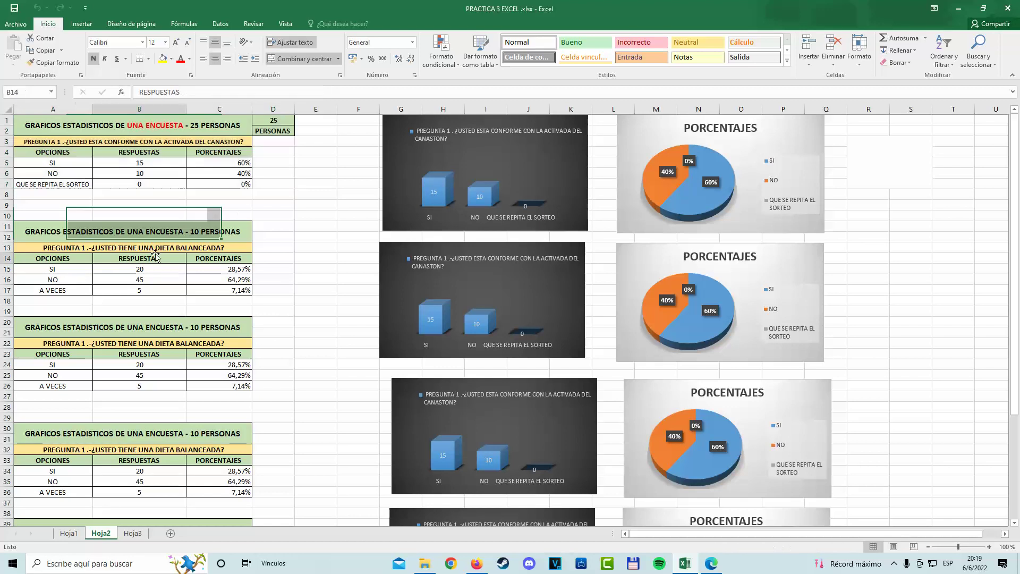
Renumber the question labels in A13 and A22 to PREGUNTA 2 and PREGUNTA 3
double_click(83, 247)
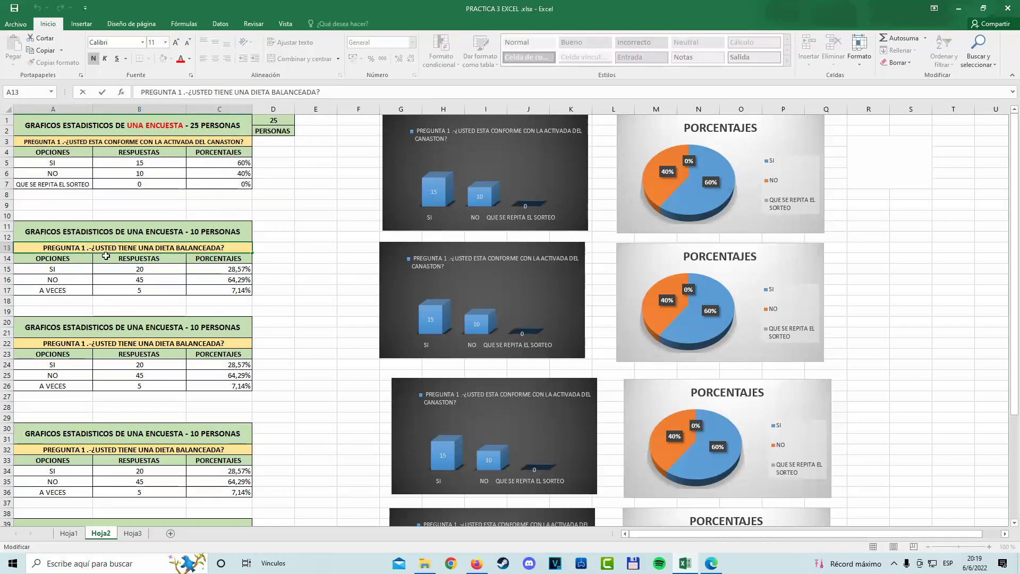
key("BackSpace")
key("BackSpace")
type("2")
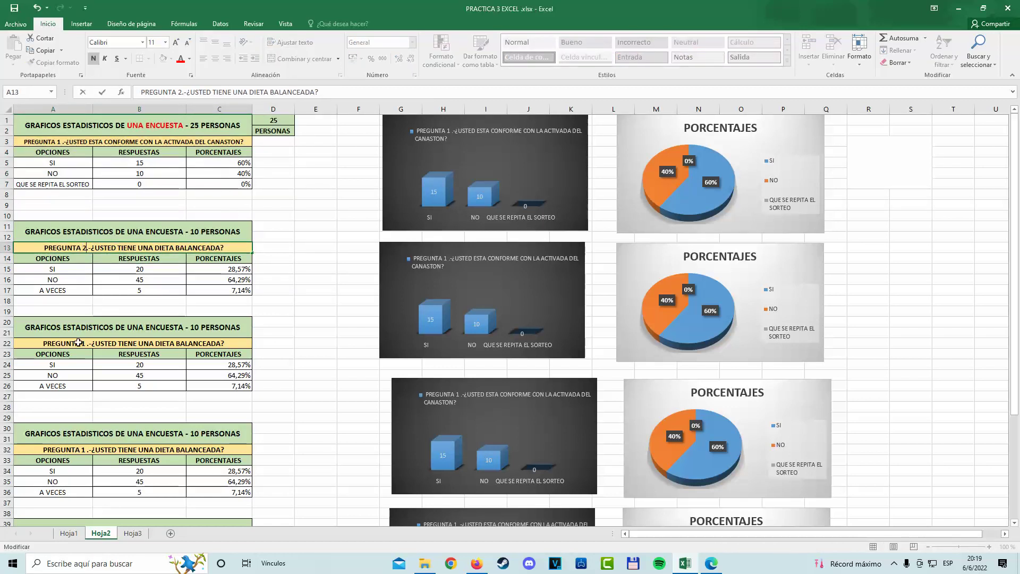
left_click(83, 343)
double_click(84, 344)
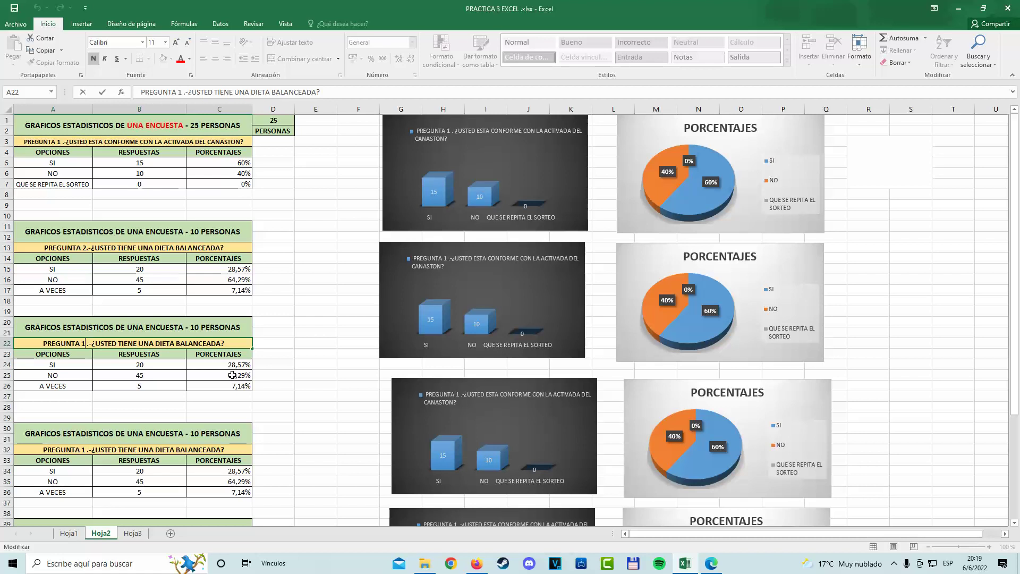
type("3")
key("Return")
Renumber the question labels in A32 and A41 to PREGUNTA 4 and PREGUNTA 5
double_click(83, 449)
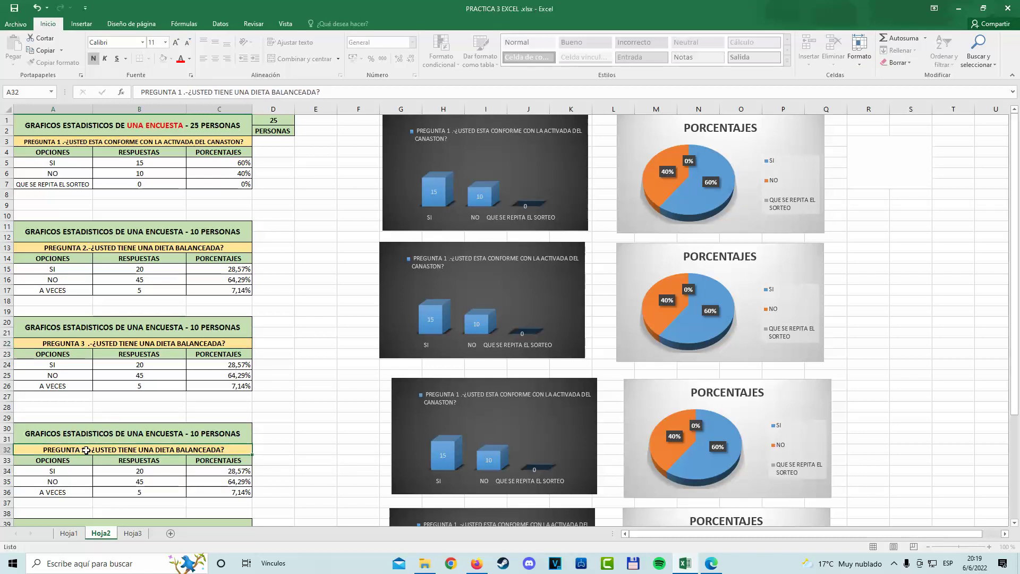
key("BackSpace")
type("4")
left_click(319, 396)
scroll(123, 443, "down", 2)
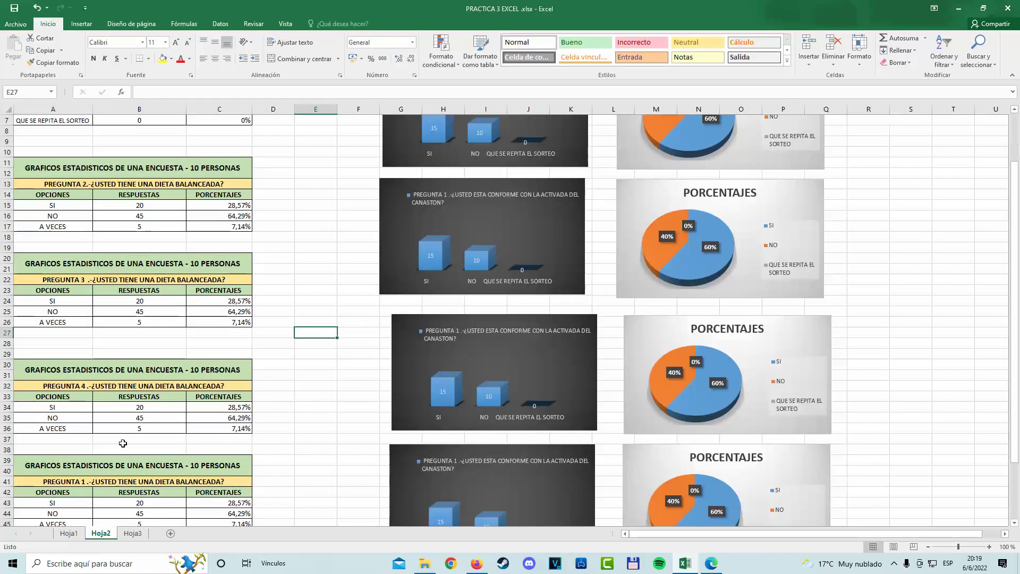
double_click(84, 480)
key("BackSpace")
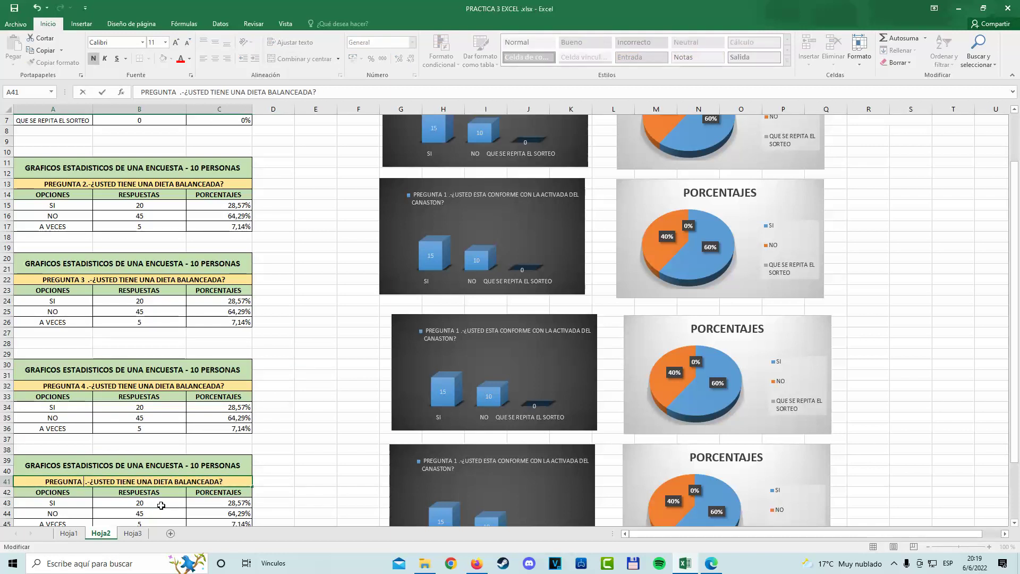
type("5")
left_click(276, 344)
scroll(346, 370, "up", 2)
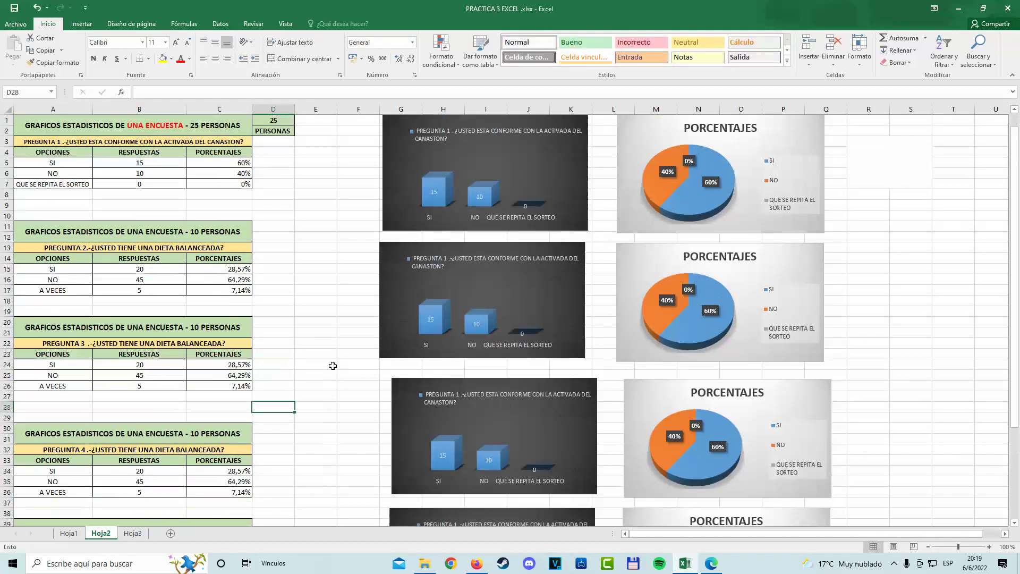
left_click(359, 268)
left_click(315, 195)
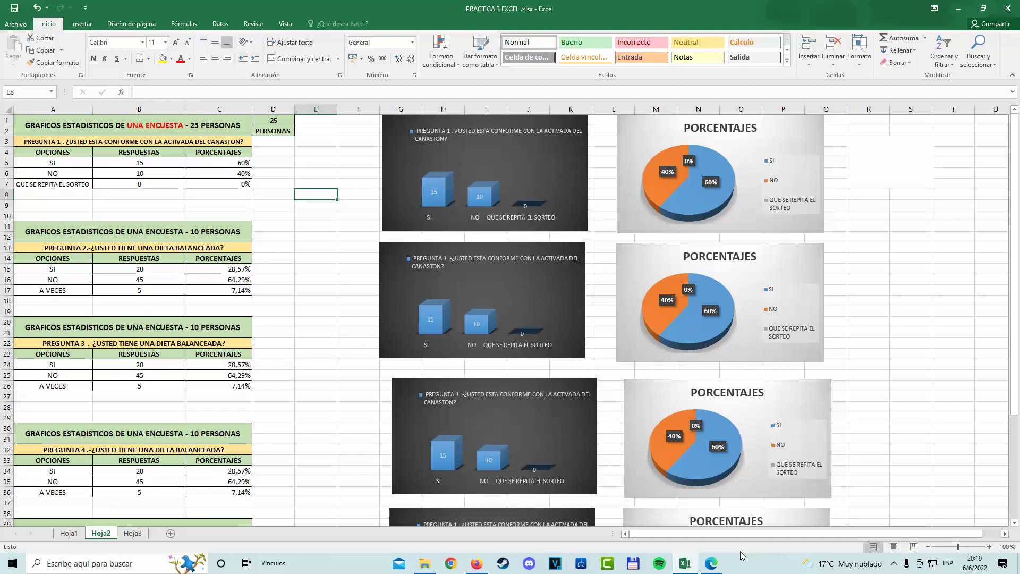
Change the count in the first table's A1 title from 25 to 10 PERSONAS
left_click(88, 155)
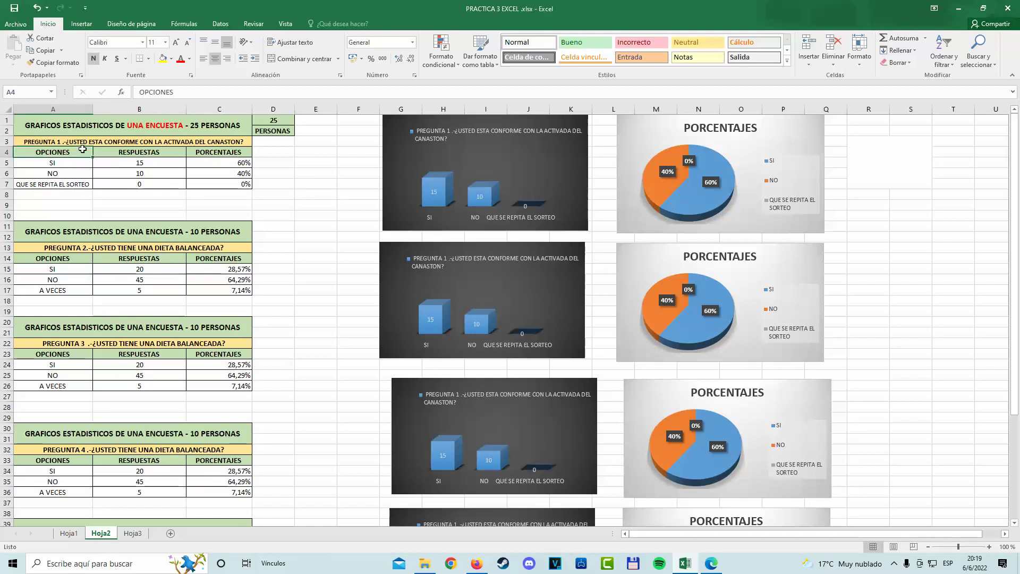
left_click(151, 139)
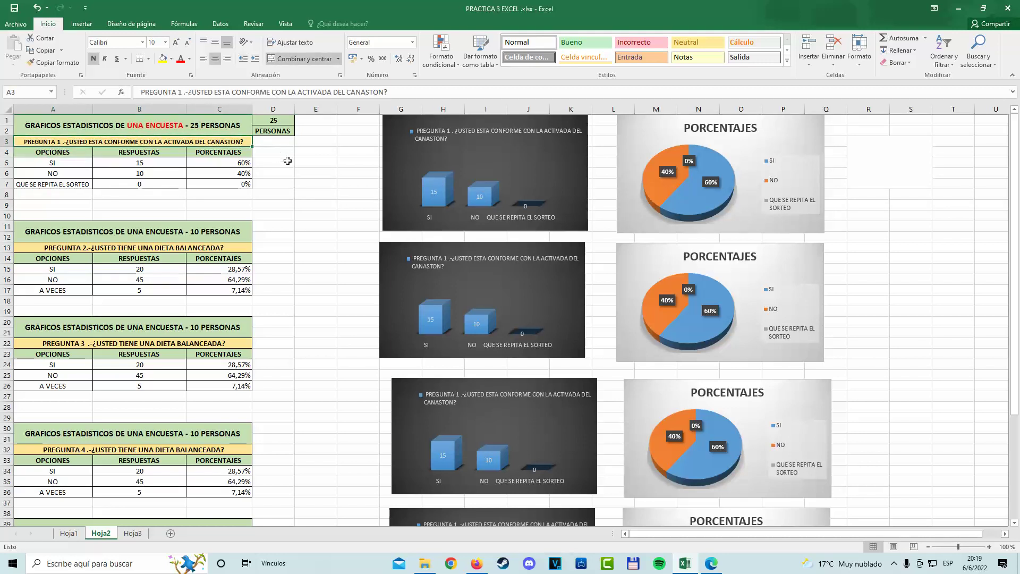
left_click(327, 171)
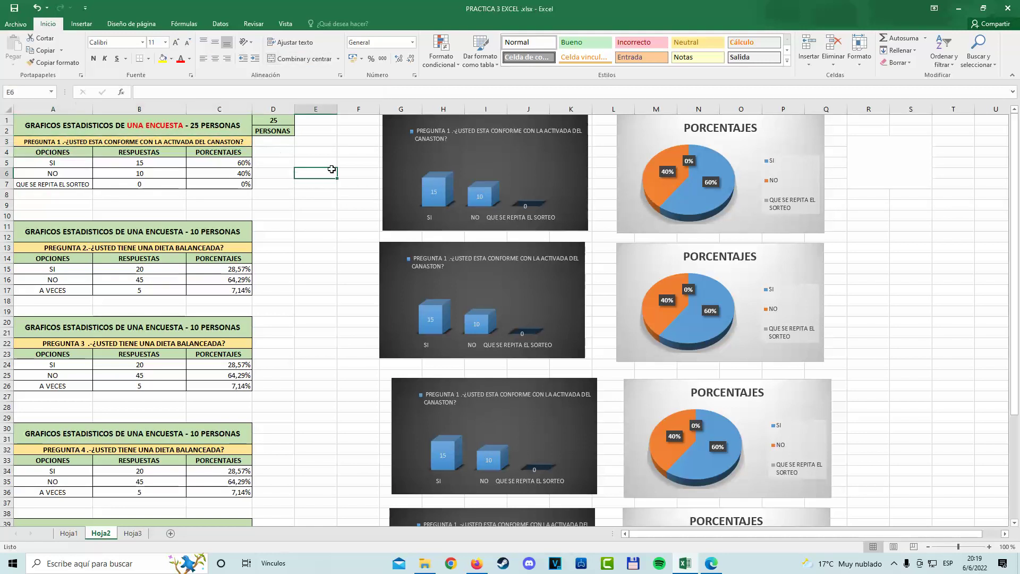
double_click(200, 129)
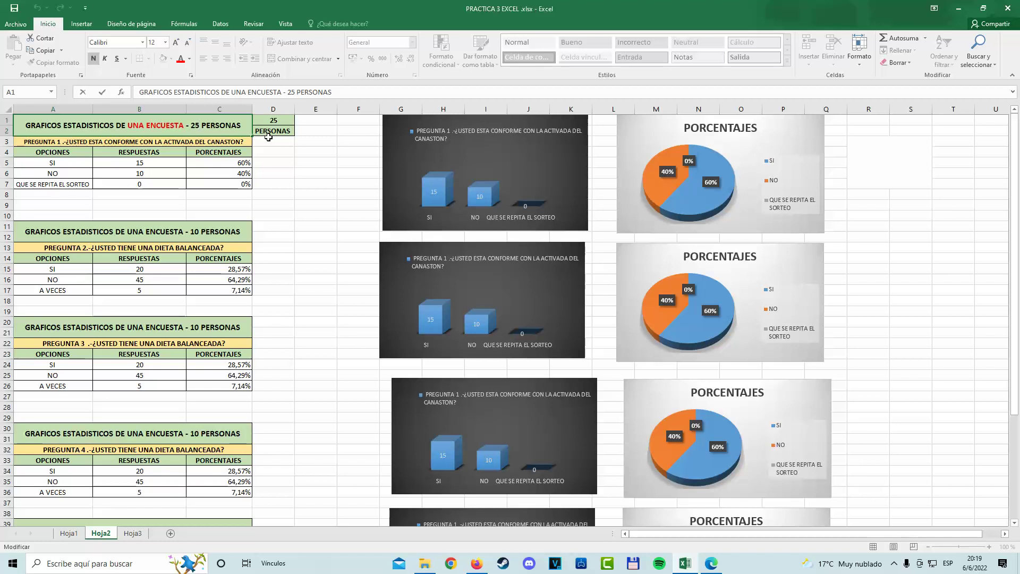
key("BackSpace")
key("BackSpace")
type("10")
key("Return")
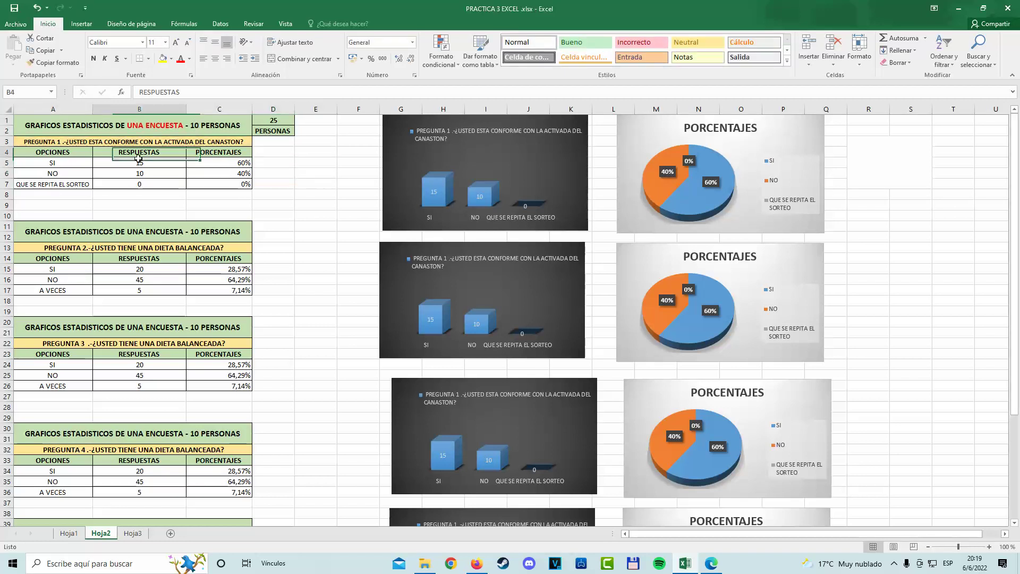
Check the SI count of 15 and select the whole first table A1:D7
left_click(67, 170)
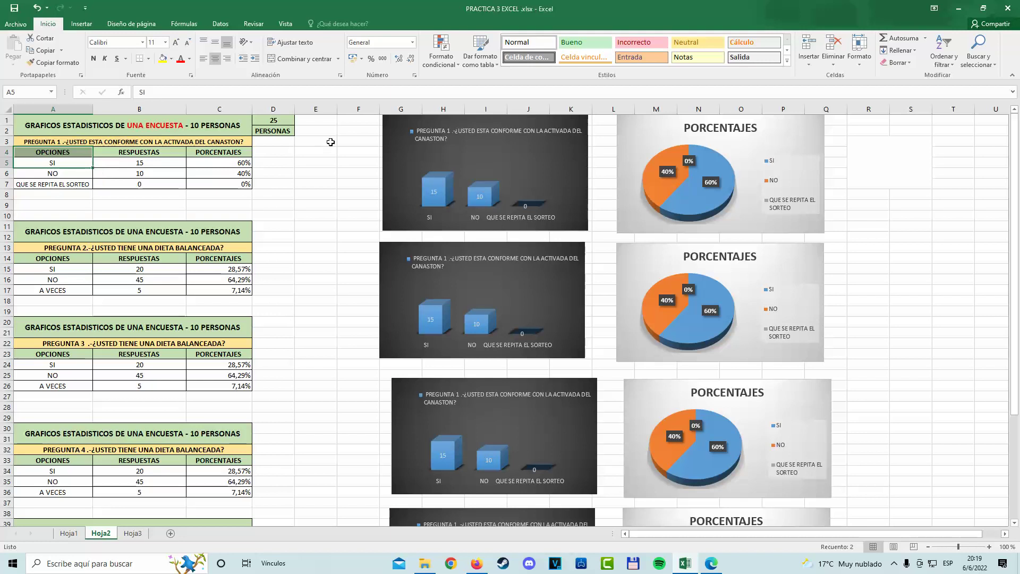
left_click(314, 142)
left_click(137, 162)
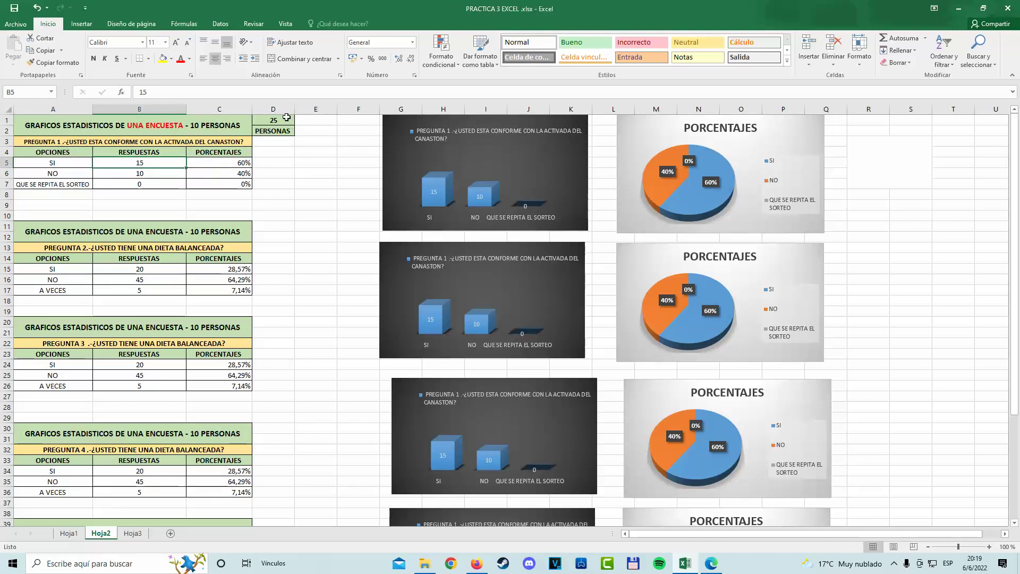
left_click(346, 141)
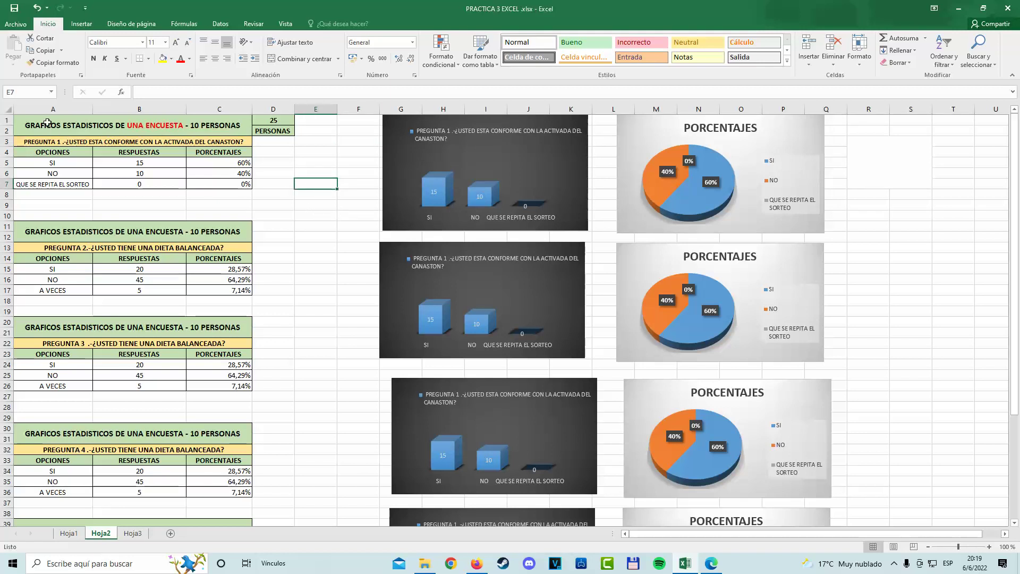
left_click(31, 116)
left_click_drag(59, 120, 254, 186)
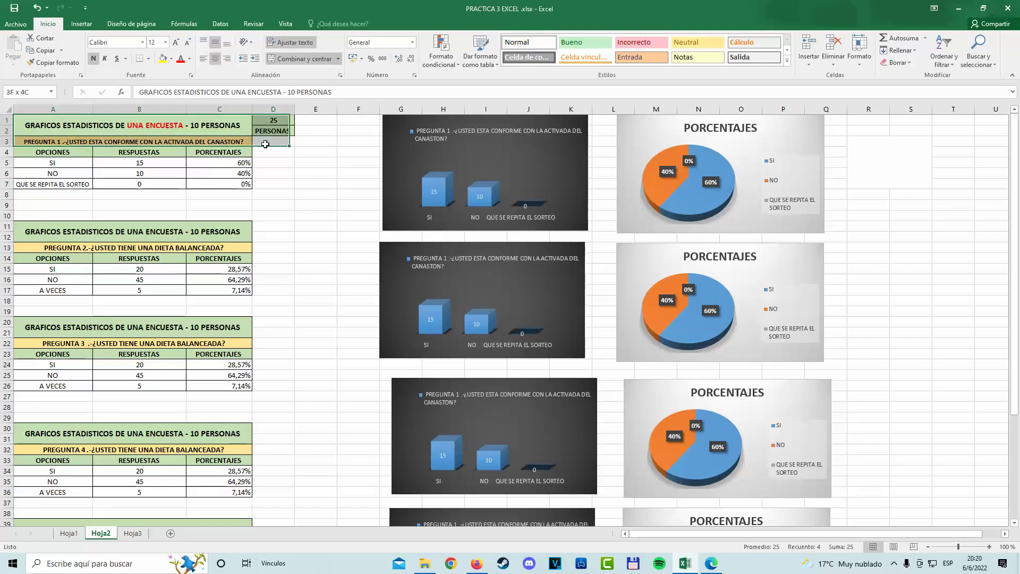
Copy the first survey table and paste it into Hoja3 starting at A1
key("ctrl+c")
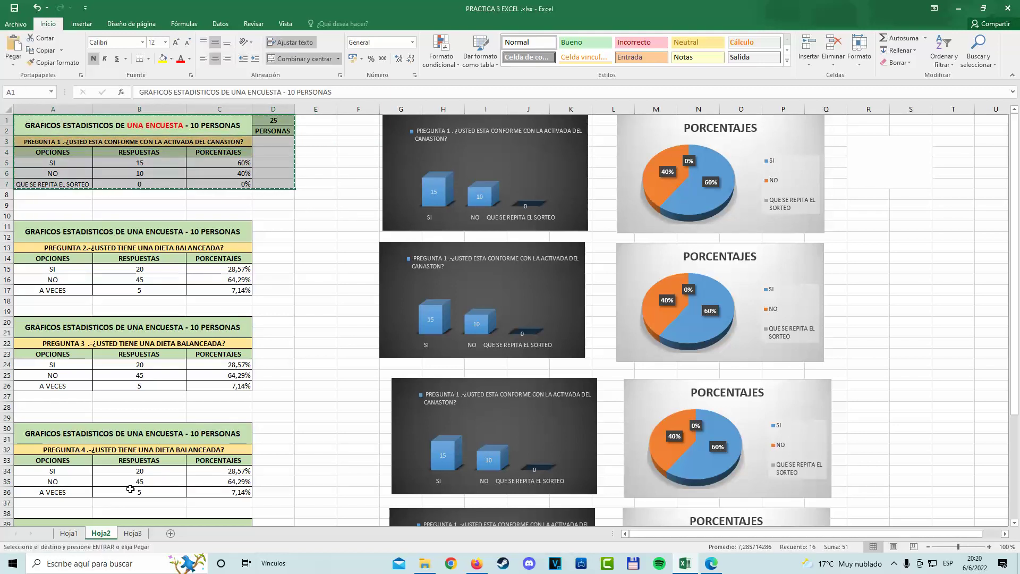
left_click(134, 533)
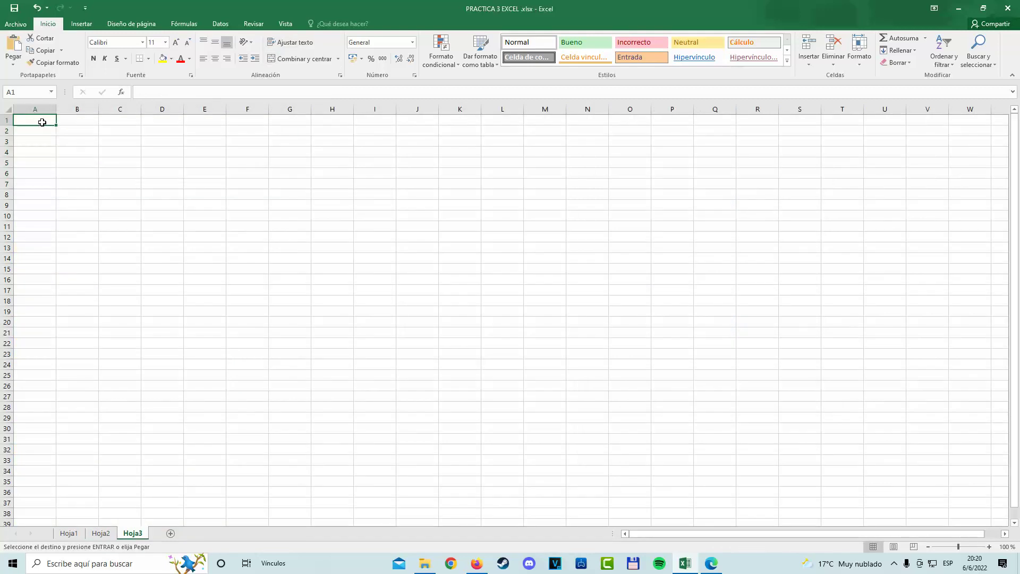
left_click_drag(42, 123, 167, 170)
key("ctrl+v")
left_click(202, 130)
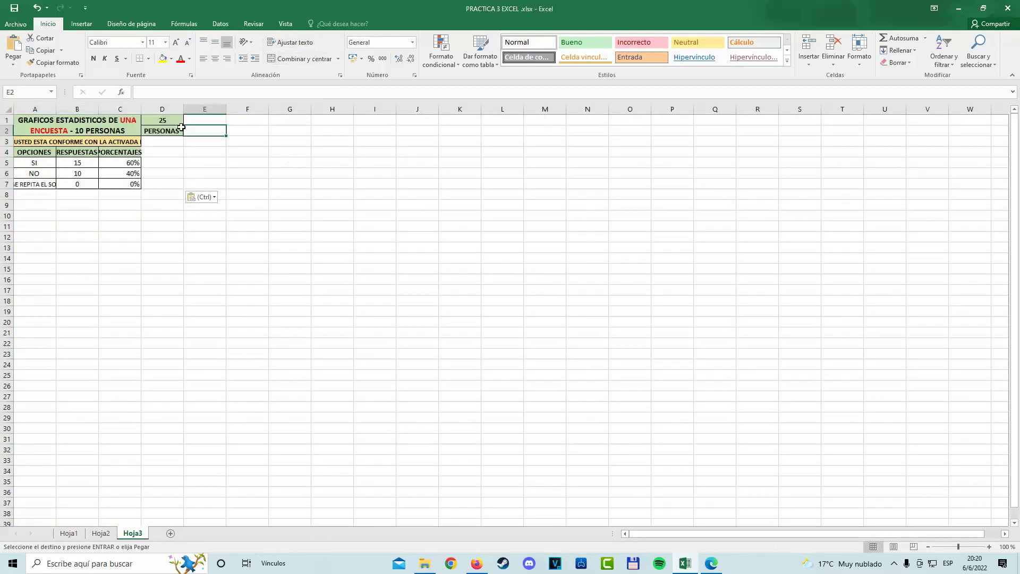
Autofit column A, widen columns B and C, and select the persons count in D1
double_click(60, 114)
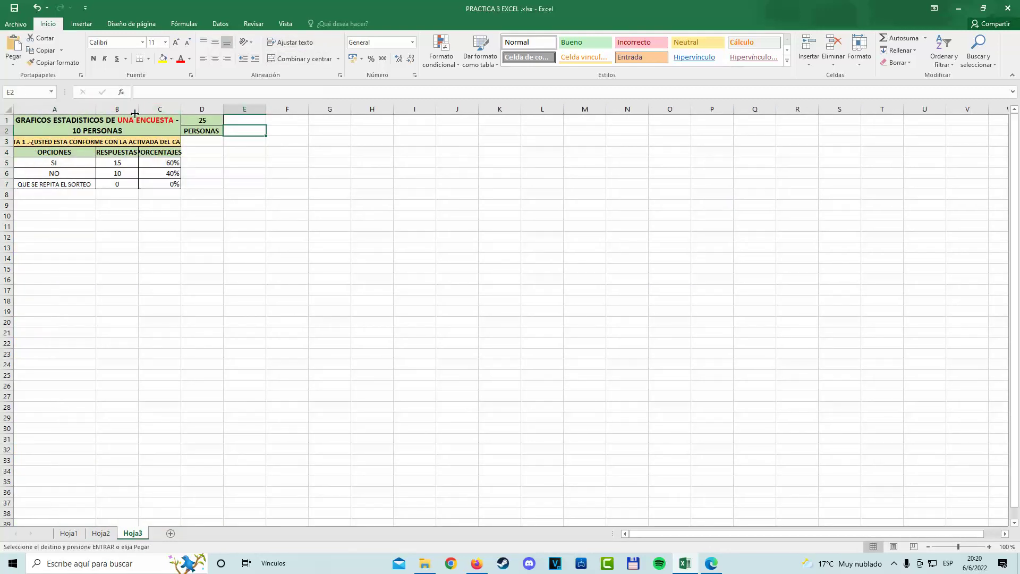
left_click_drag(139, 108, 236, 109)
left_click(384, 268)
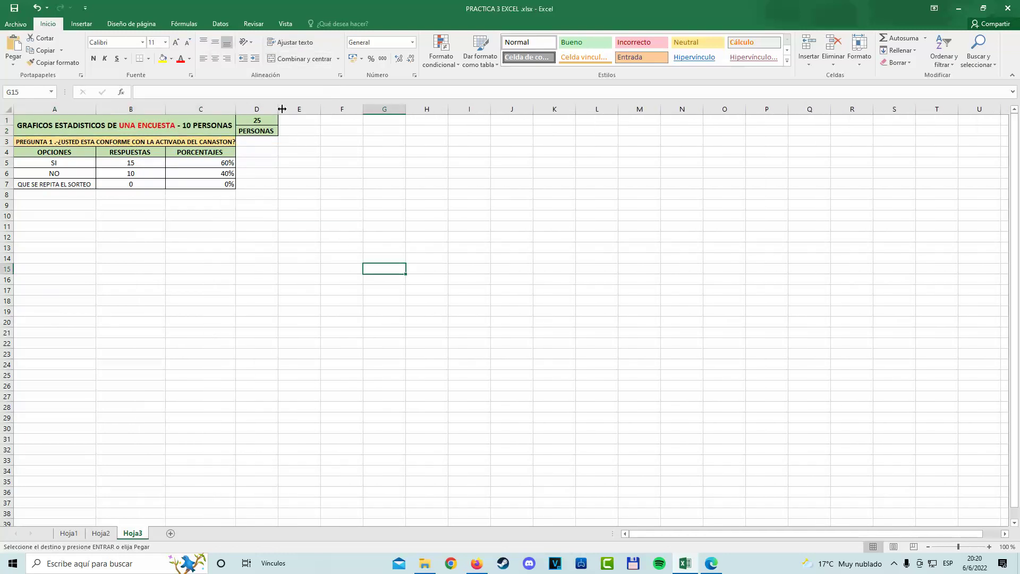
left_click(154, 290)
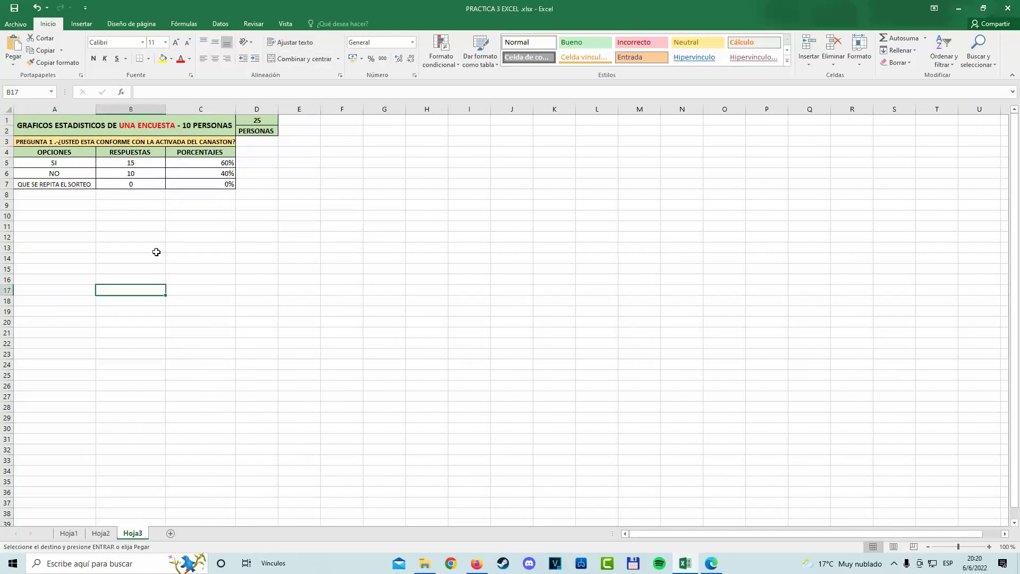
left_click(165, 131)
key("F2")
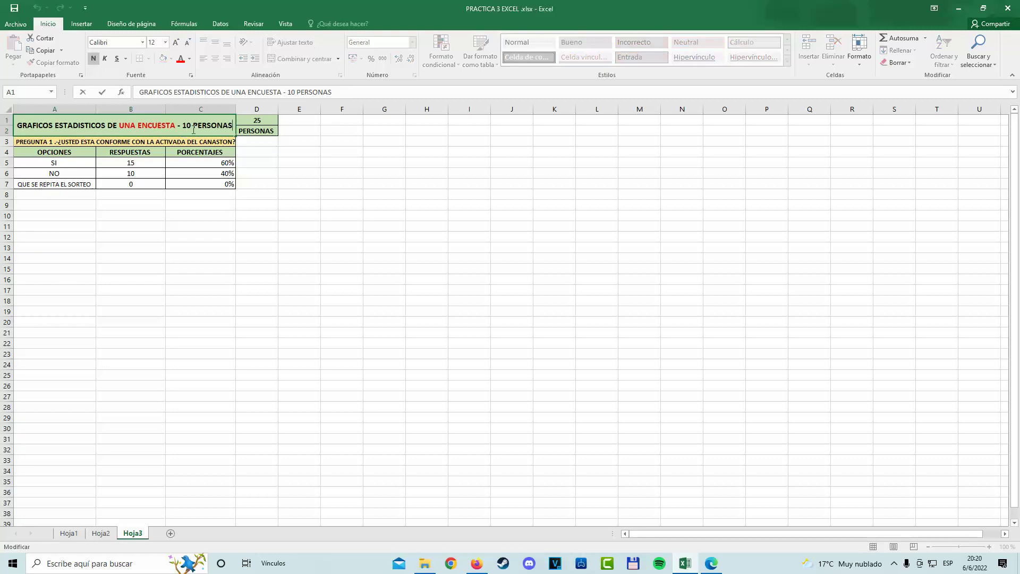
left_click(271, 122)
type("10")
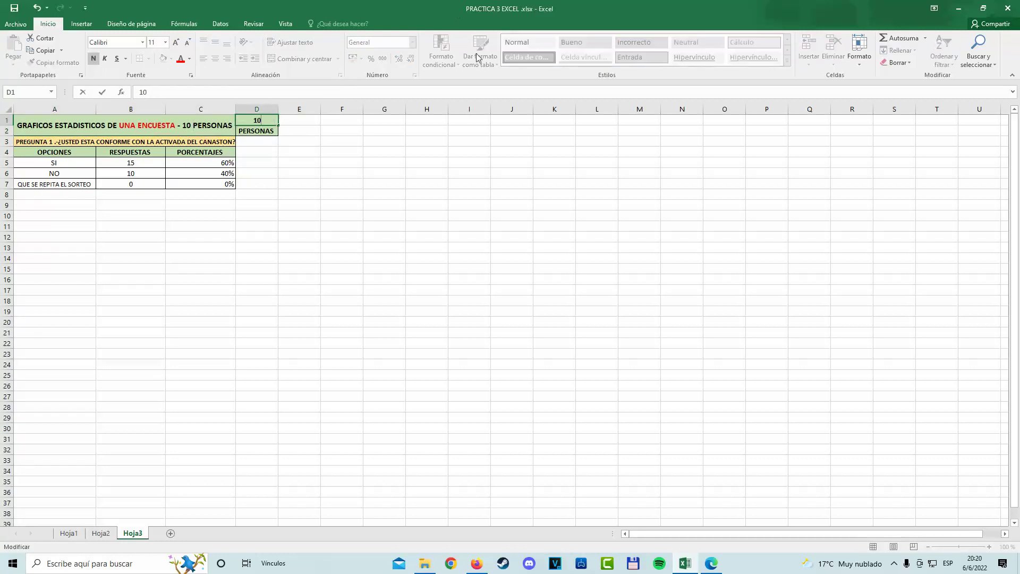
Confirm D1 as 10 and remove the extra letter from ACTIVADA in the A3 question
left_click(421, 308)
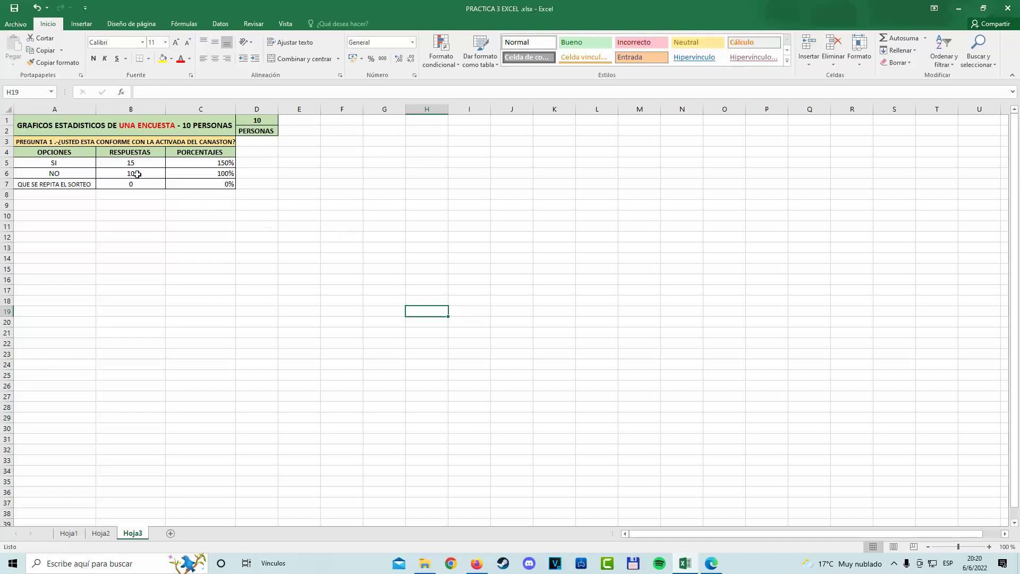
left_click_drag(366, 151, 341, 151)
left_click_drag(63, 157, 64, 184)
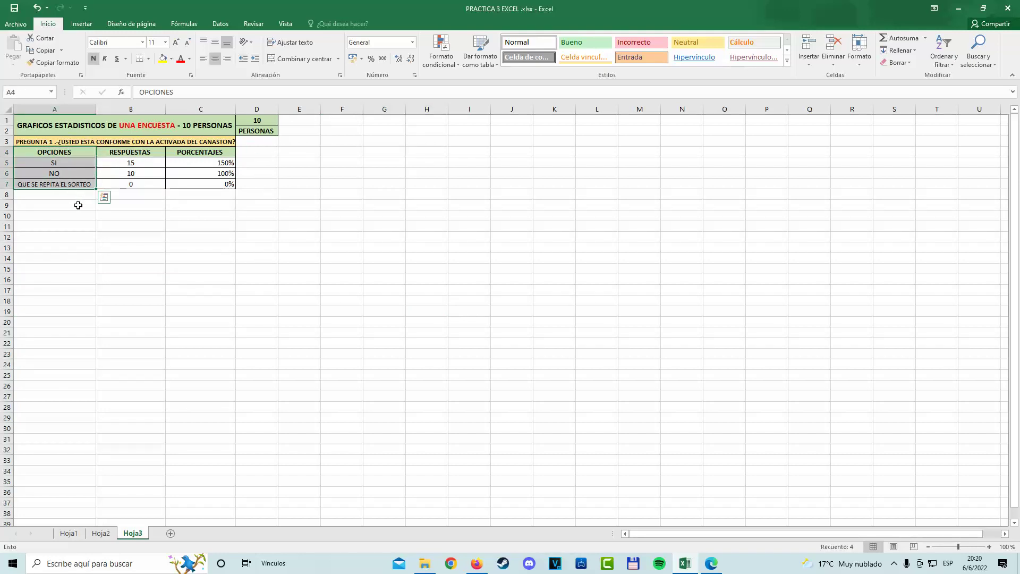
left_click(299, 301)
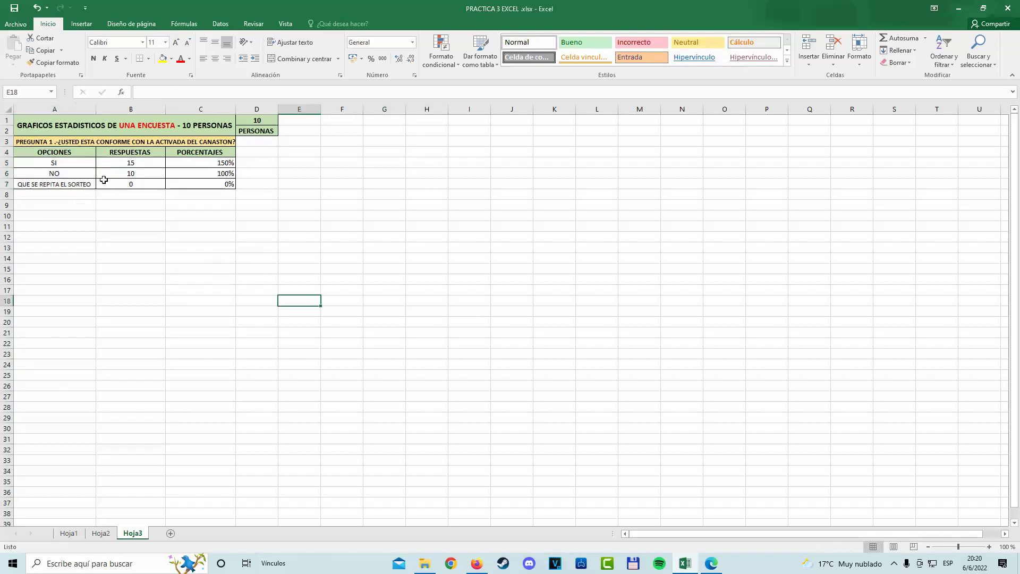
left_click(88, 141)
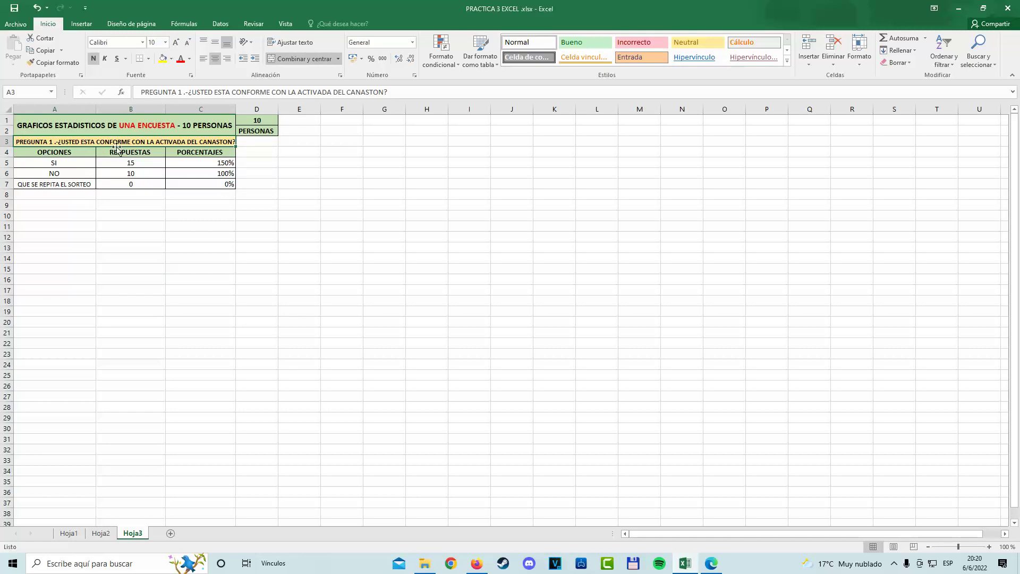
double_click(183, 141)
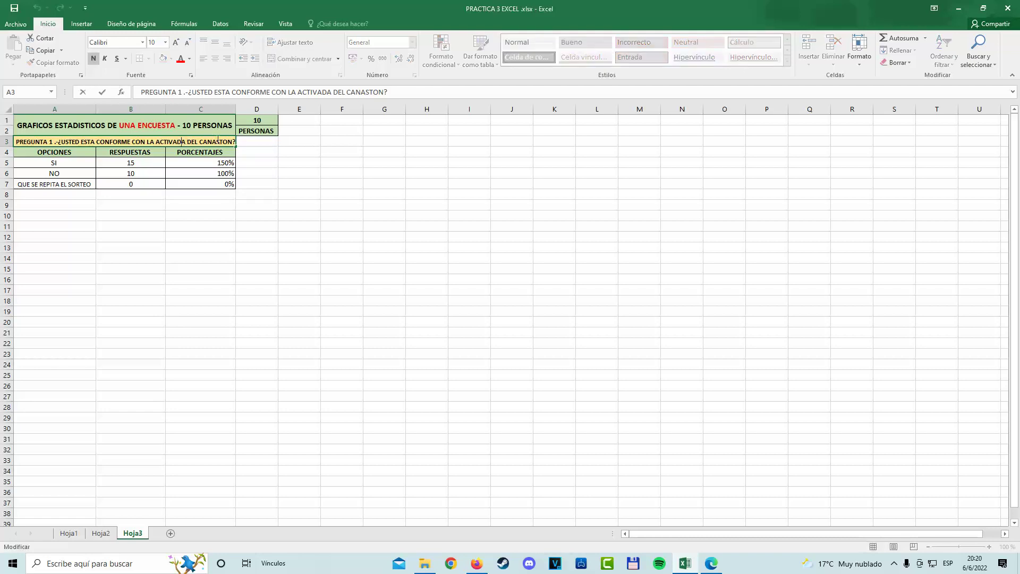
key("BackSpace")
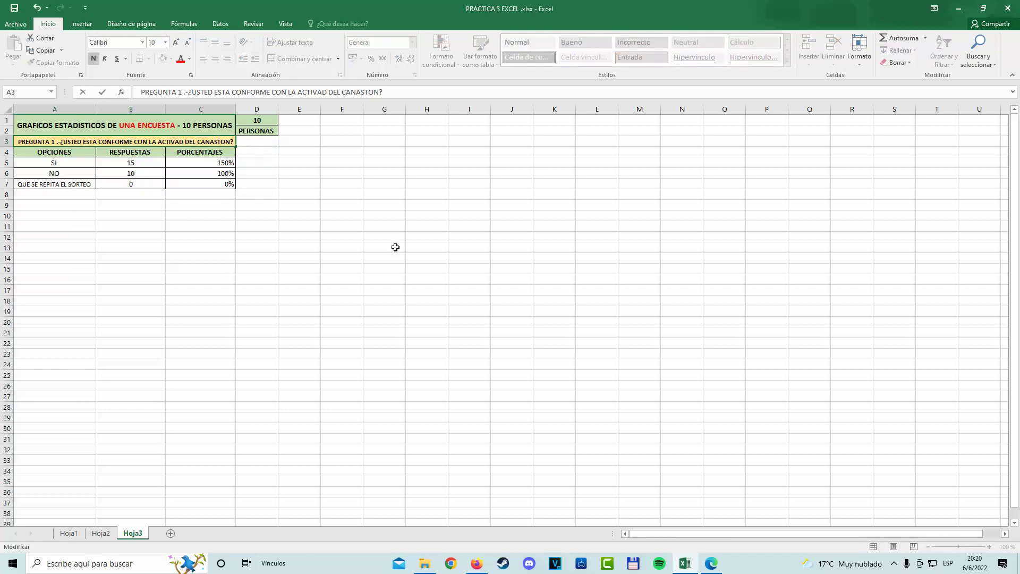
left_click(395, 247)
left_click(72, 154)
key("Down")
key("Down")
key("Down")
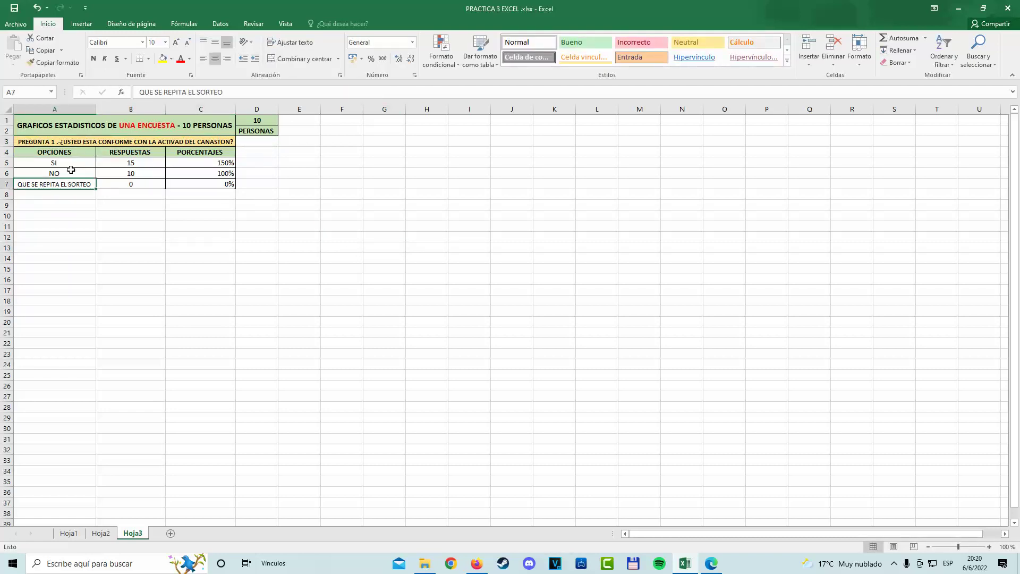
Set the SI response count in B5 to 2
left_click(68, 162)
left_click(64, 184)
left_click(123, 224)
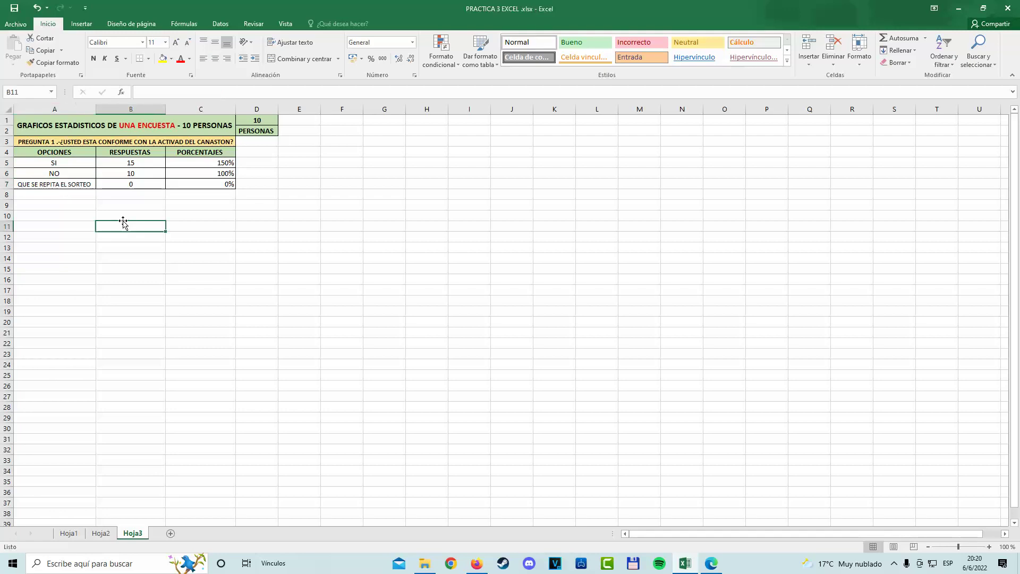
left_click(133, 163)
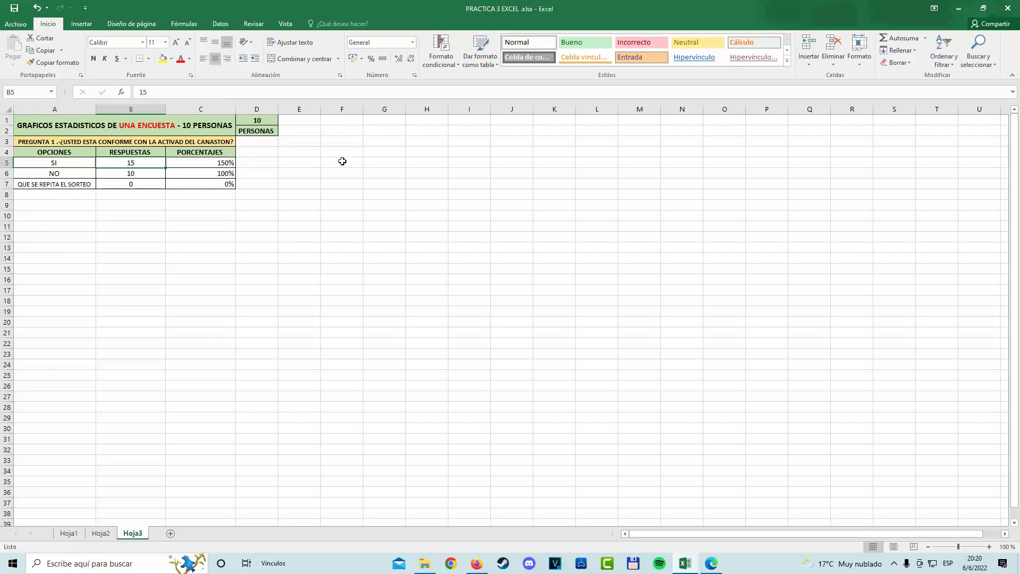
type("2")
left_click(330, 282)
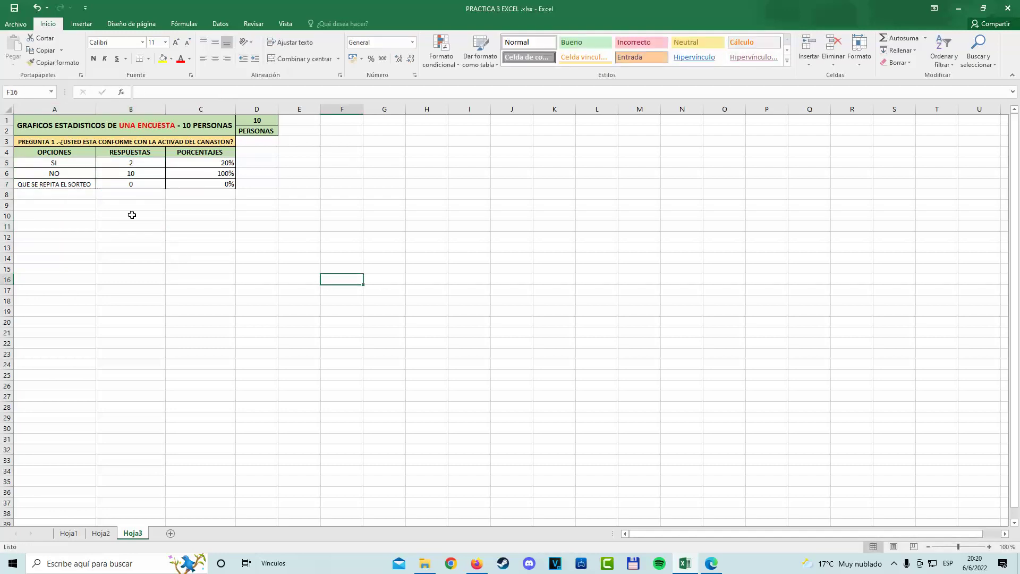
Set the NO count in B6 to 5 and the third option's count in B7 to 3
left_click(140, 172)
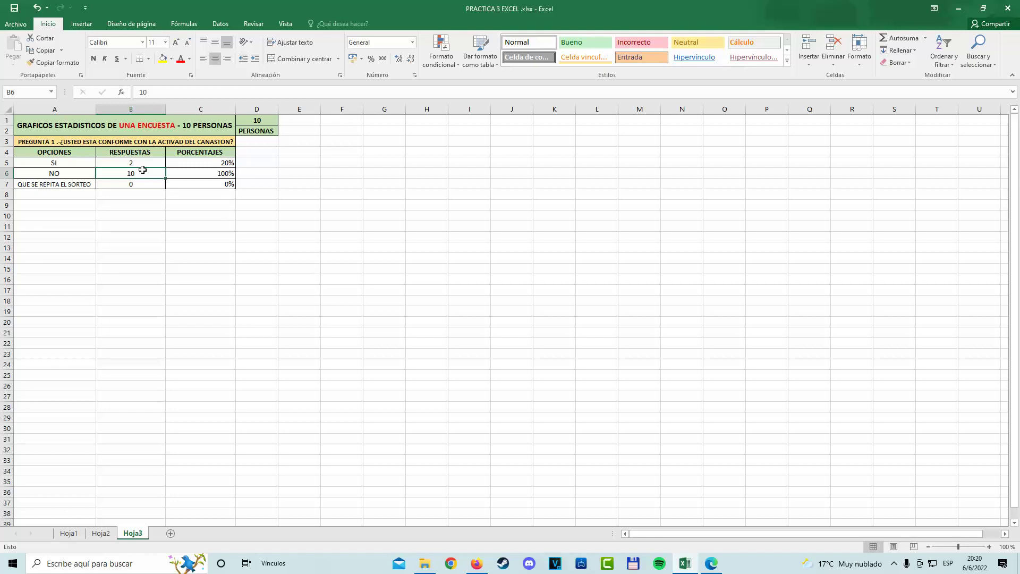
type("7")
left_click_drag(222, 290, 221, 280)
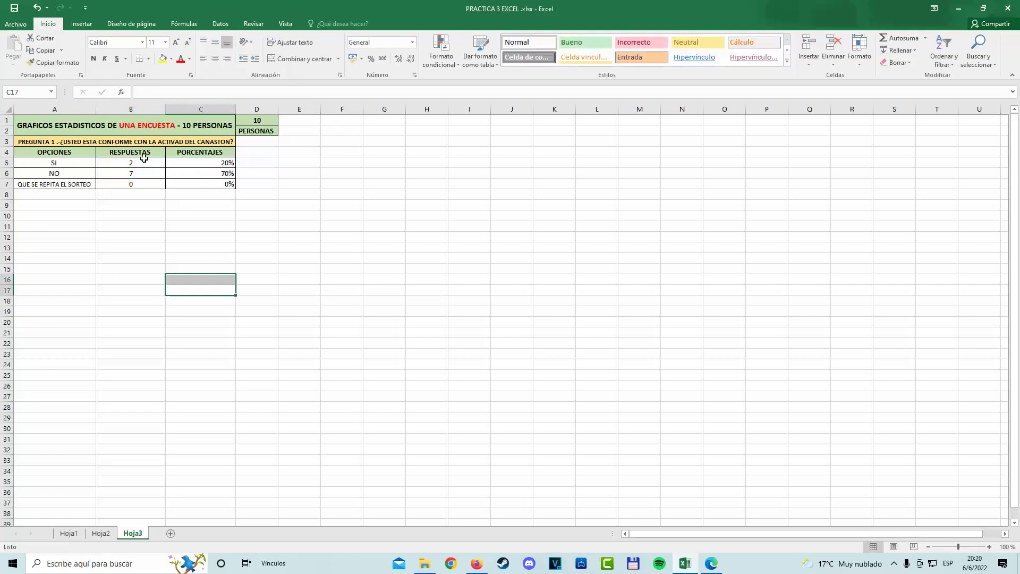
left_click(130, 185)
type("0")
left_click(131, 174)
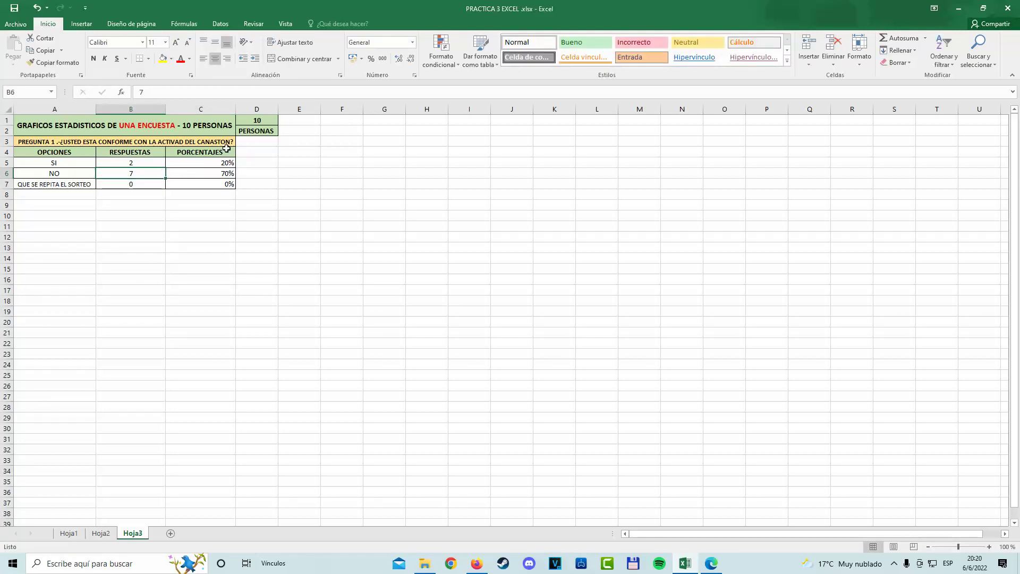
type("5")
left_click(141, 202)
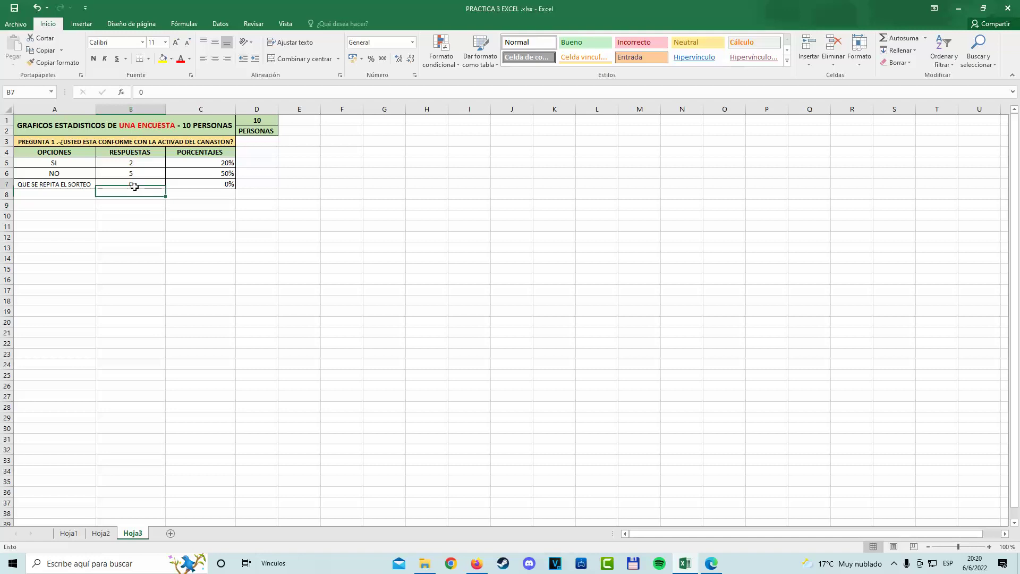
left_click(134, 185)
type("3")
left_click(203, 223)
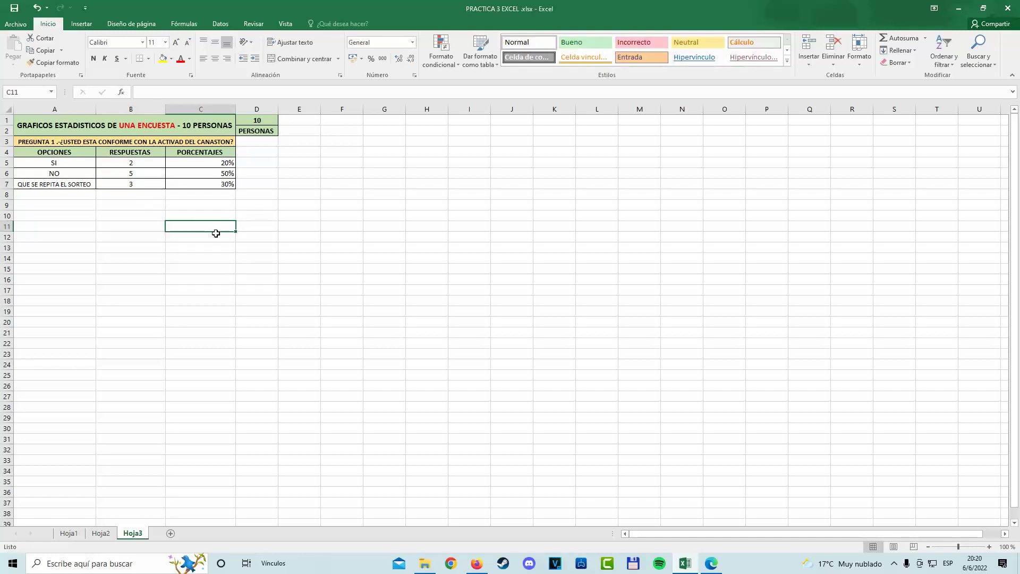
Review the updated table A5:C7 and the SI percentage formula in C5
left_click(136, 216)
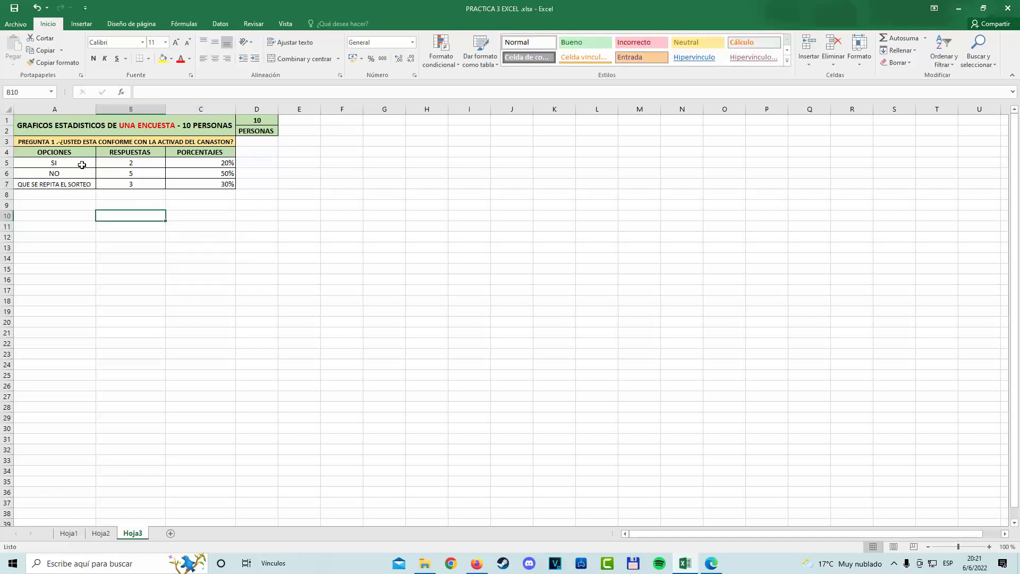
left_click_drag(82, 165, 186, 185)
left_click(139, 321)
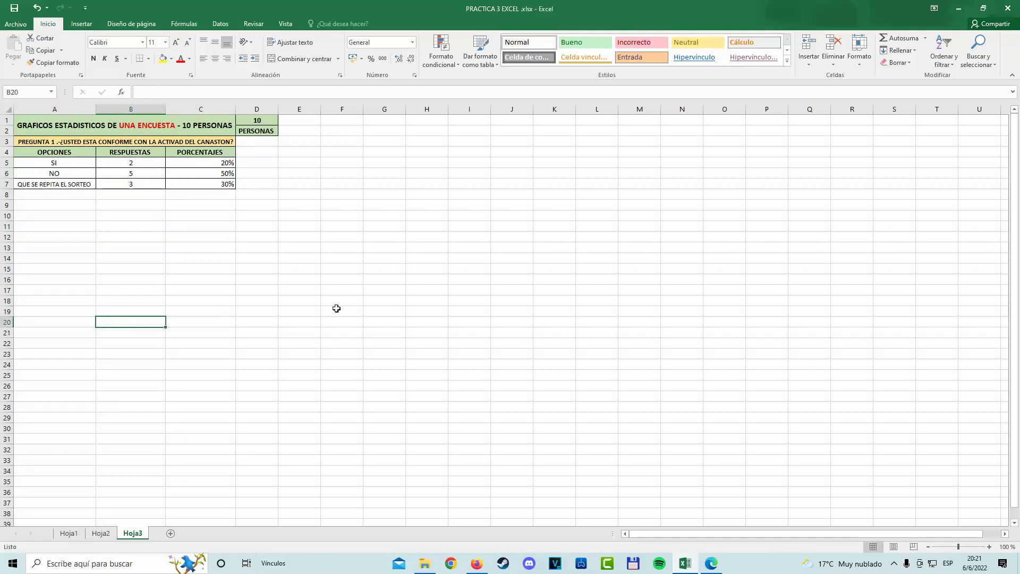
left_click(375, 245)
left_click(178, 223)
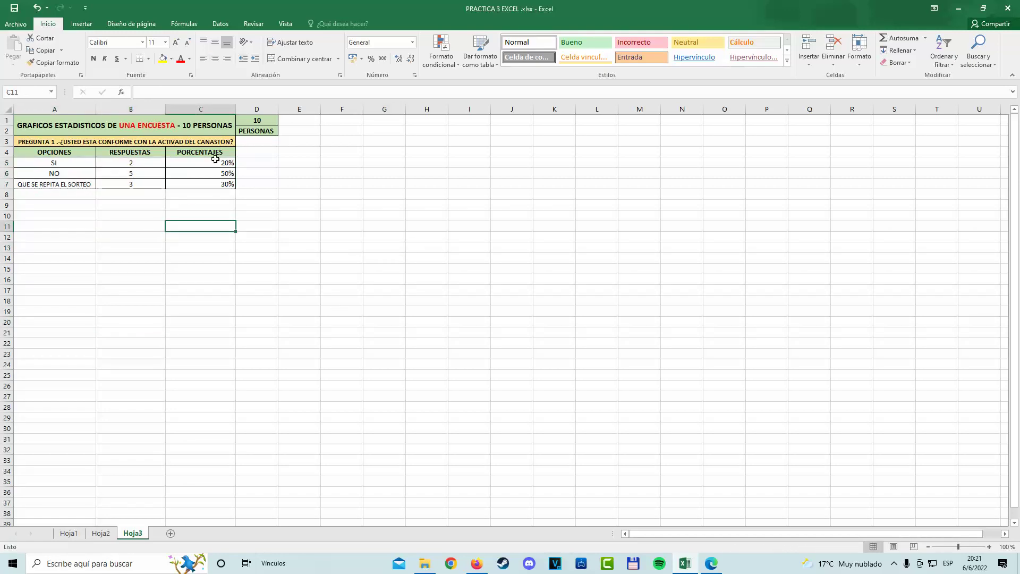
double_click(210, 163)
left_click(221, 164)
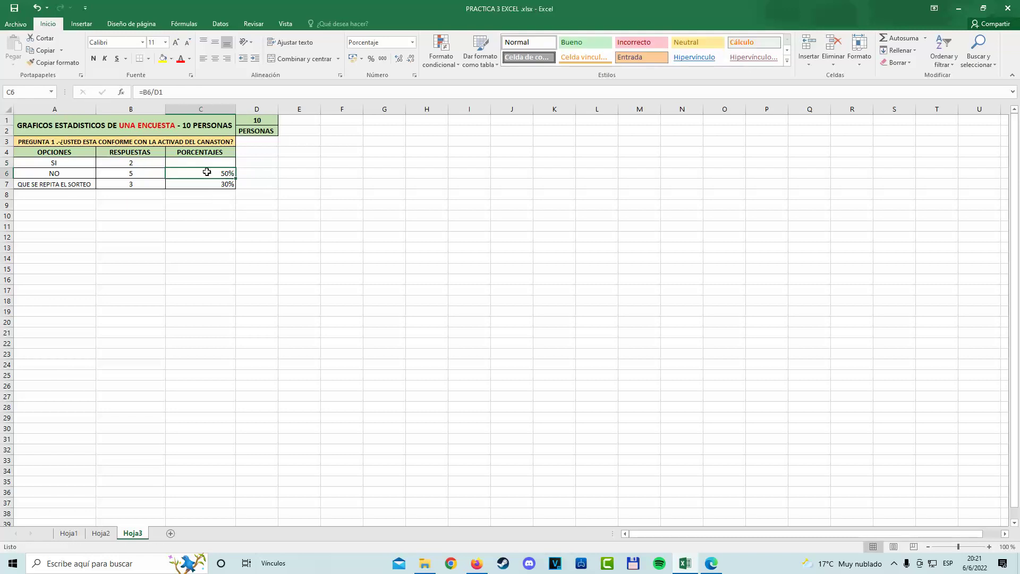
Inspect the C6 percentage formula, then undo to clear the percentage results
double_click(208, 173)
key("Escape")
key("ctrl+z")
left_click(202, 268)
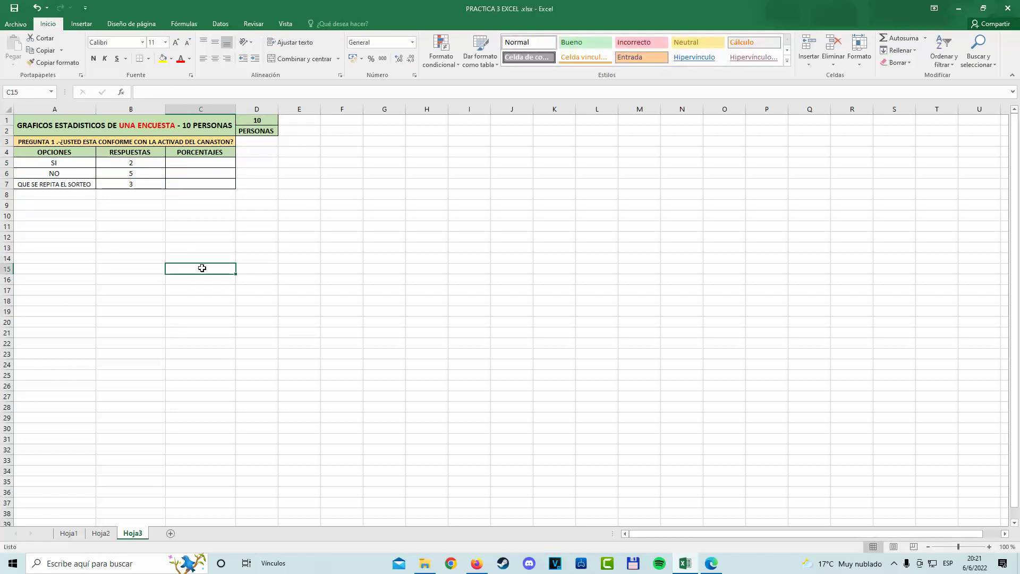
left_click_drag(54, 163, 145, 186)
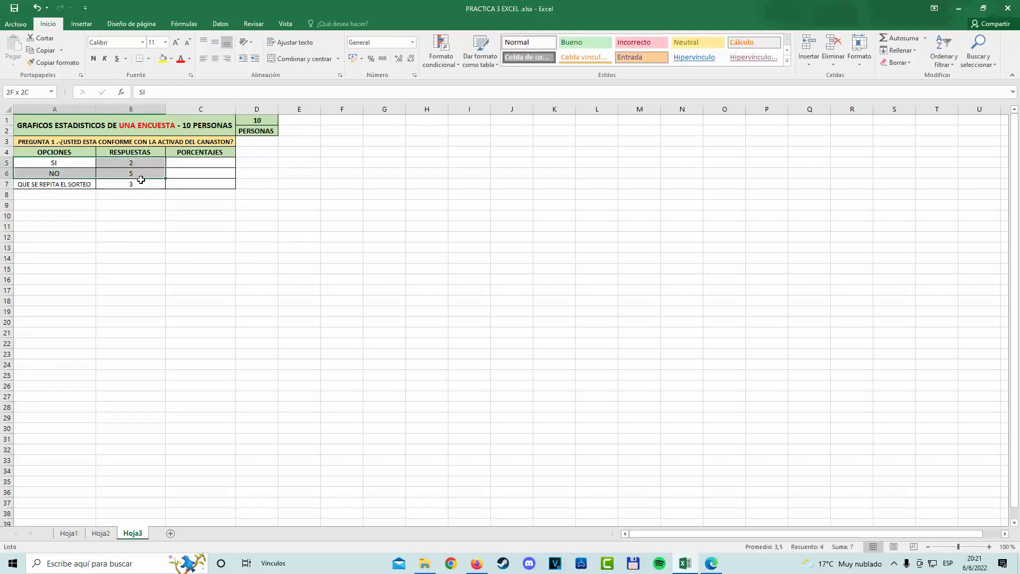
left_click(508, 155)
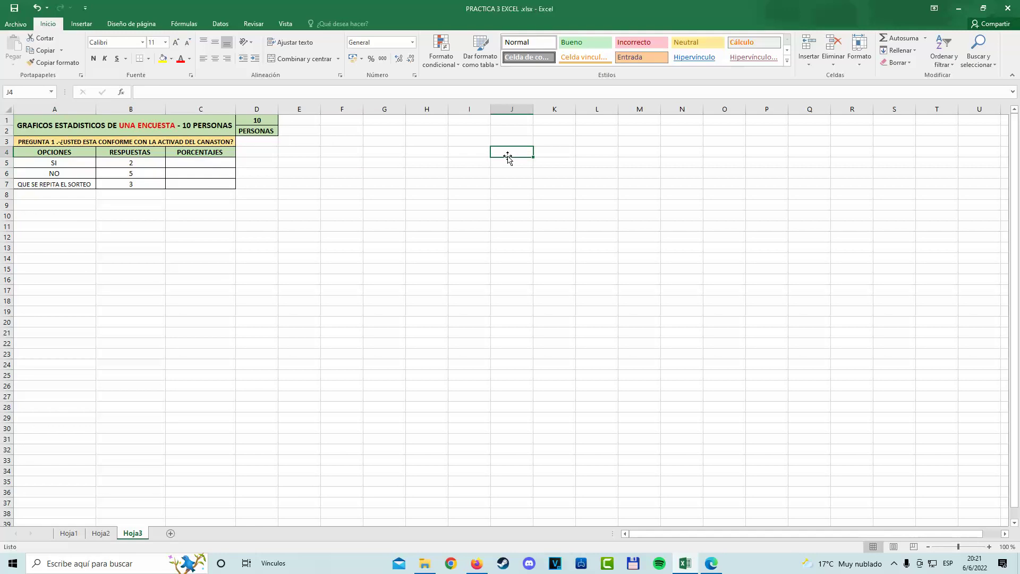
left_click(427, 269)
left_click(465, 228)
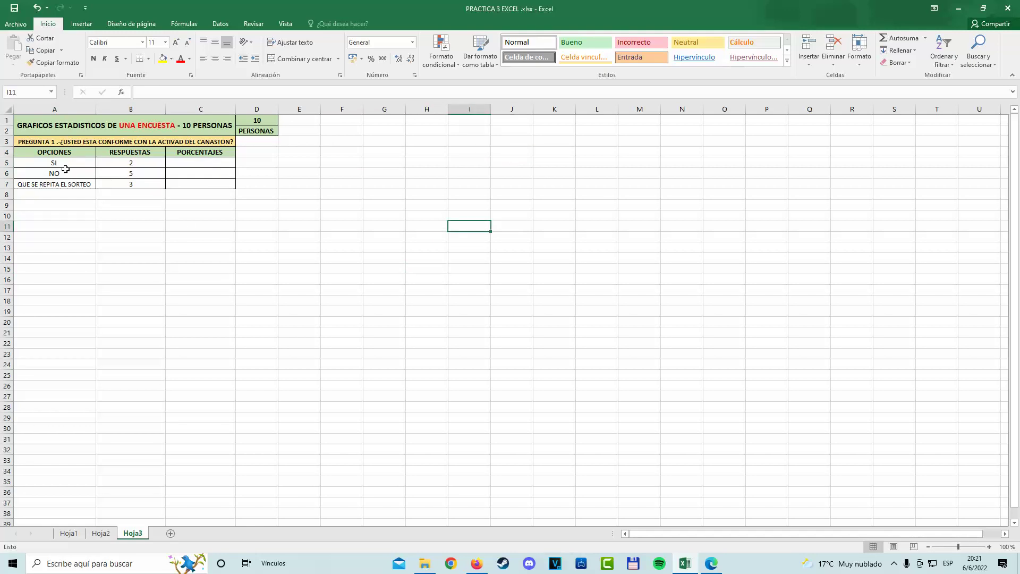
Check the count of 3 in B7 and the now-empty SI percentage cell C5
left_click_drag(61, 183, 132, 181)
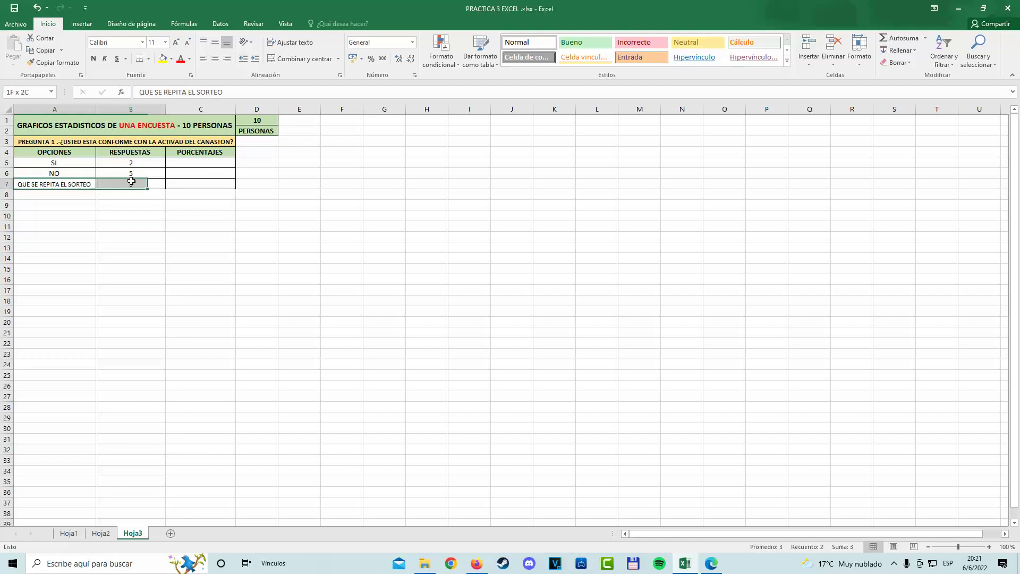
left_click(137, 260)
left_click(151, 184)
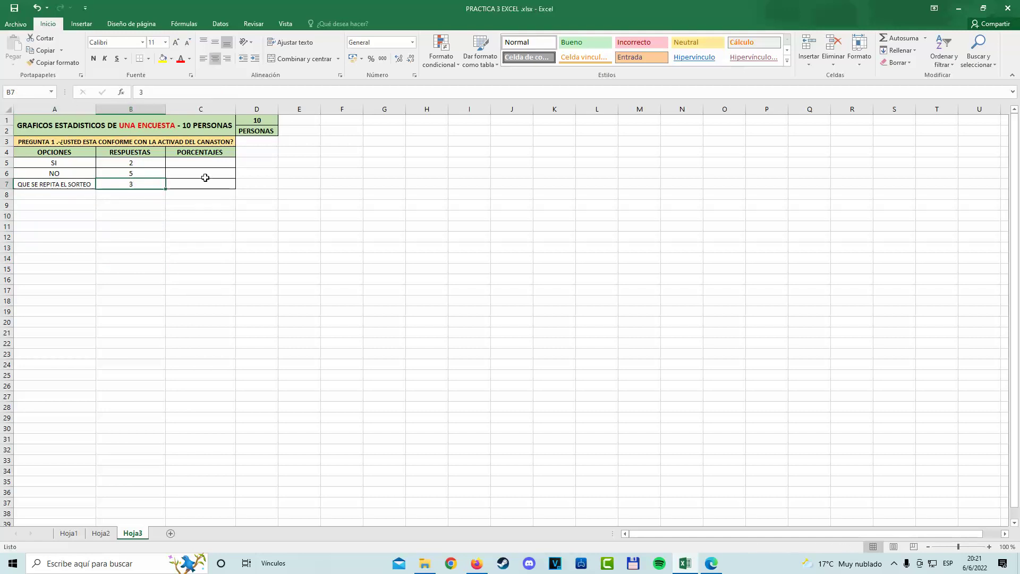
left_click(266, 277)
left_click(297, 195)
left_click(201, 163)
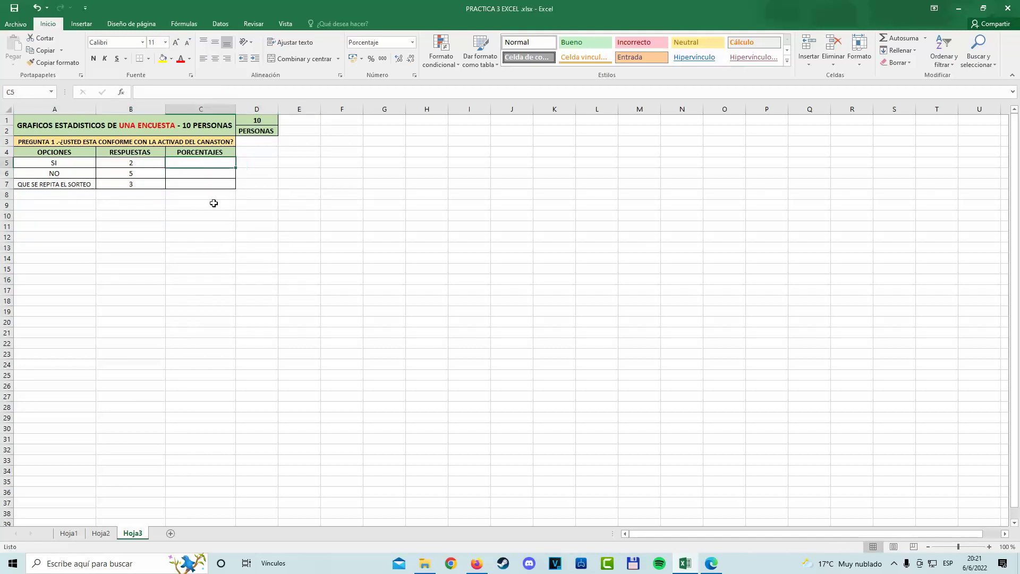
left_click(206, 275)
Review the A1 title and the unchanged 10 PERSONAS total in D1, then select A5:C5
left_click(229, 127)
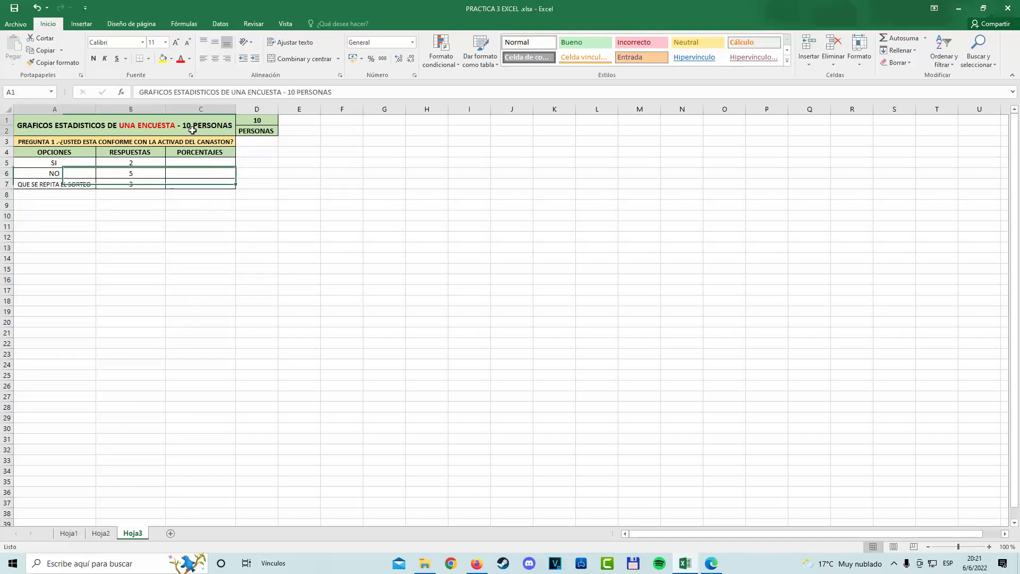
left_click(259, 122)
left_click(326, 236)
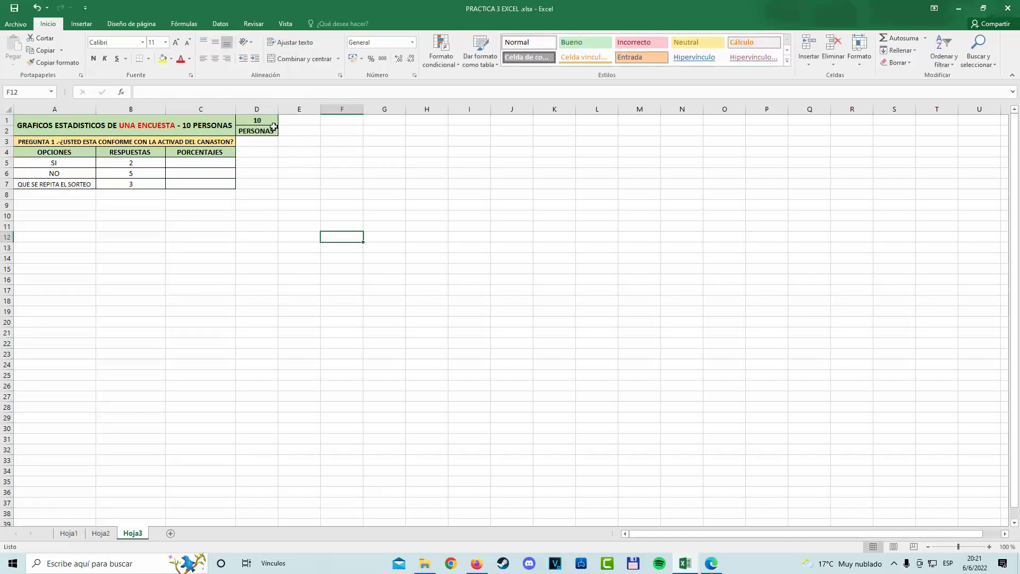
left_click(267, 123)
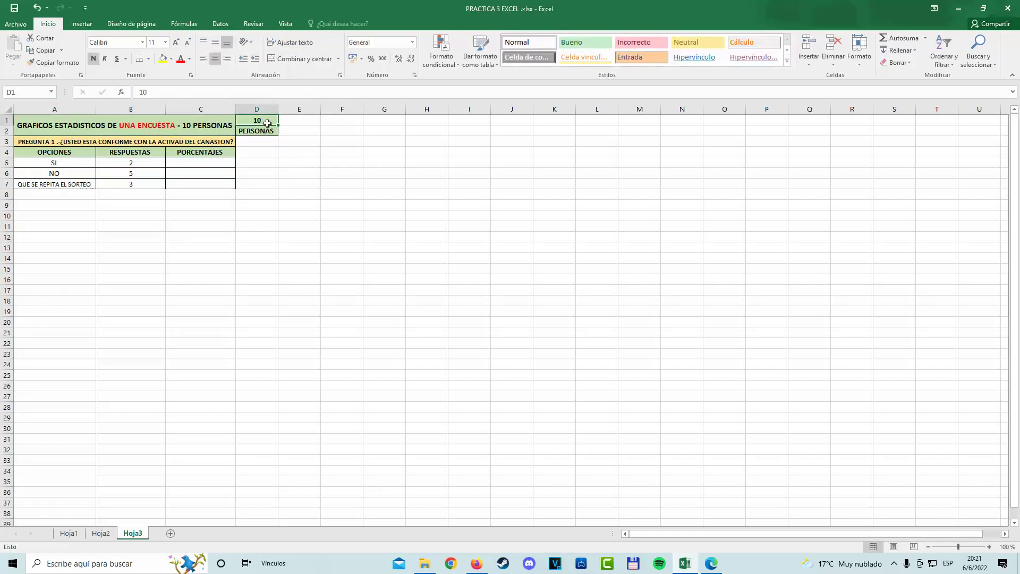
left_click(196, 128)
double_click(258, 122)
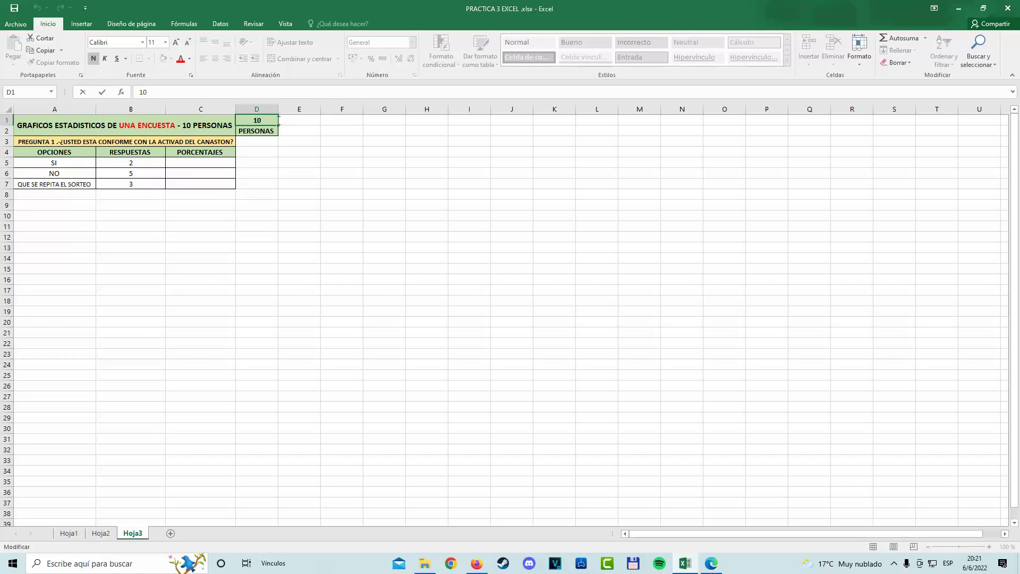
left_click(396, 235)
left_click(224, 194)
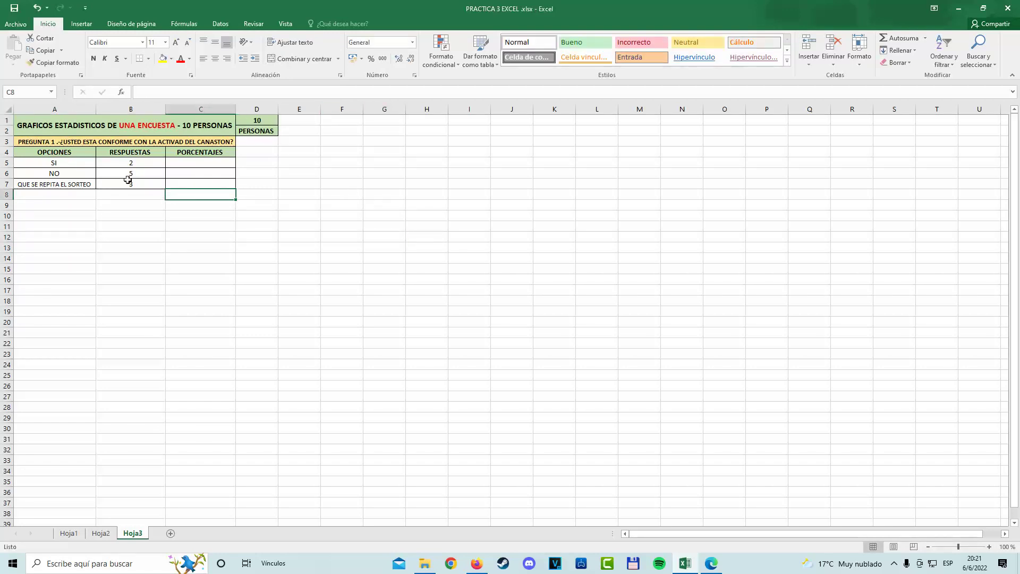
left_click_drag(64, 168, 213, 164)
Enter =B5/D1 in C5 to get the SI percentage
left_click(214, 166)
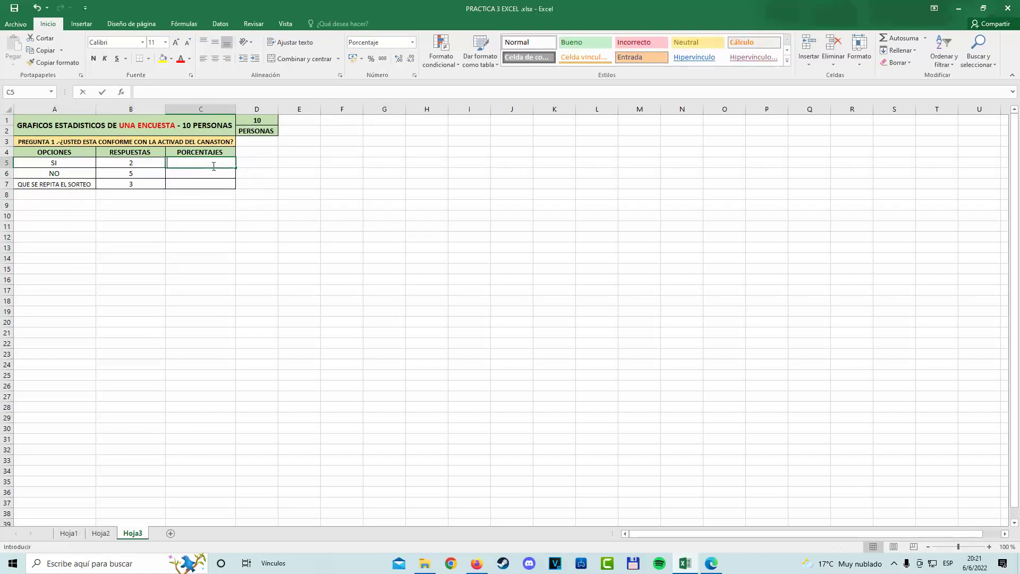
type("==")
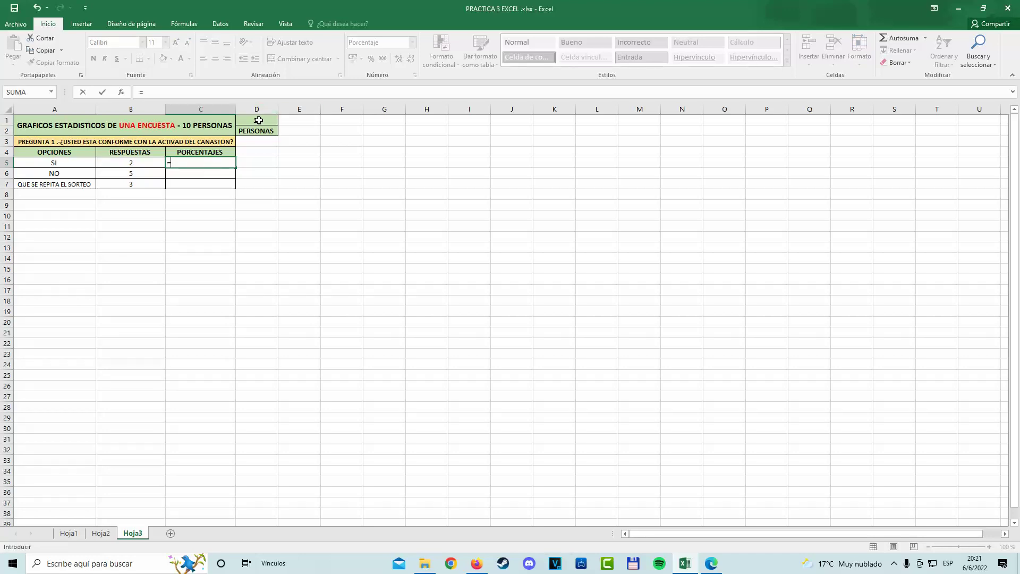
left_click(143, 163)
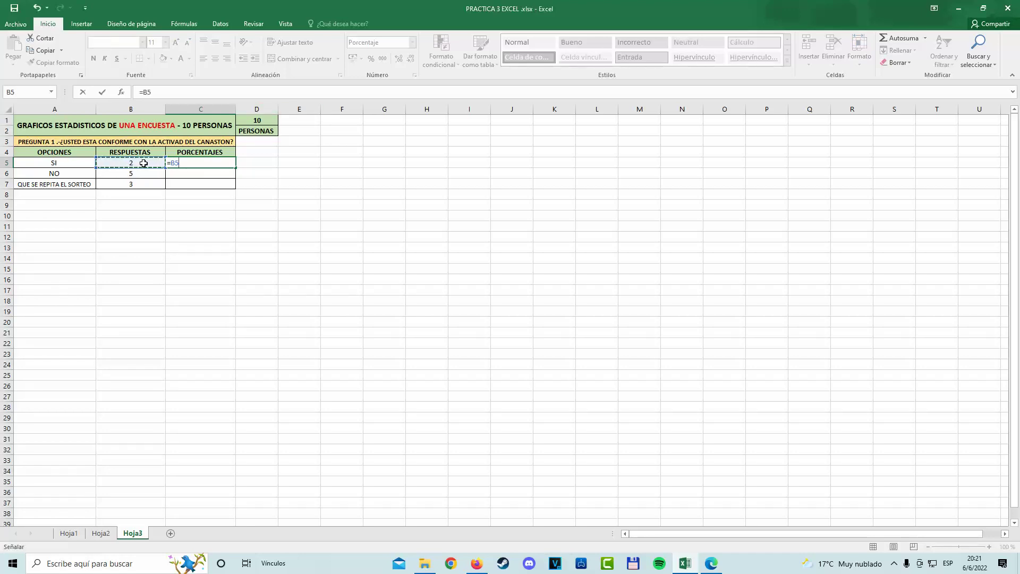
type("/")
left_click(271, 122)
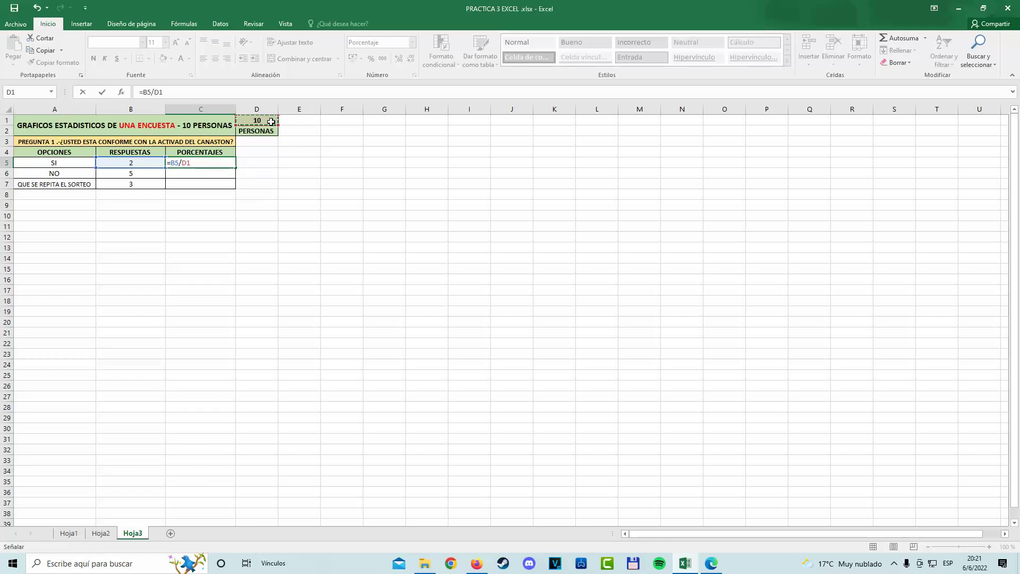
key("Return")
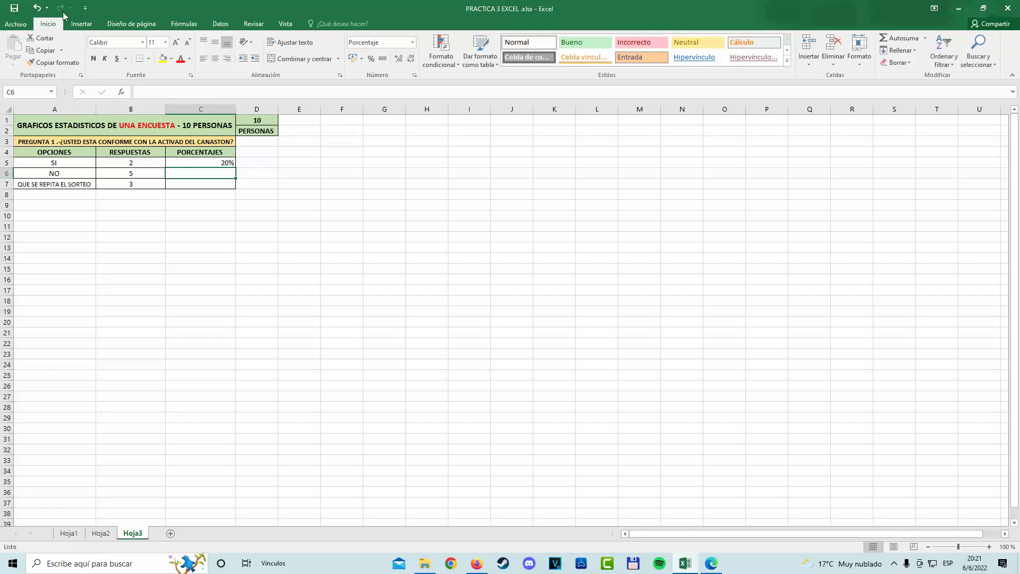
Enter =B6/D1 in C6 to get the NO percentage
left_click(222, 164)
left_click(216, 175)
type("=")
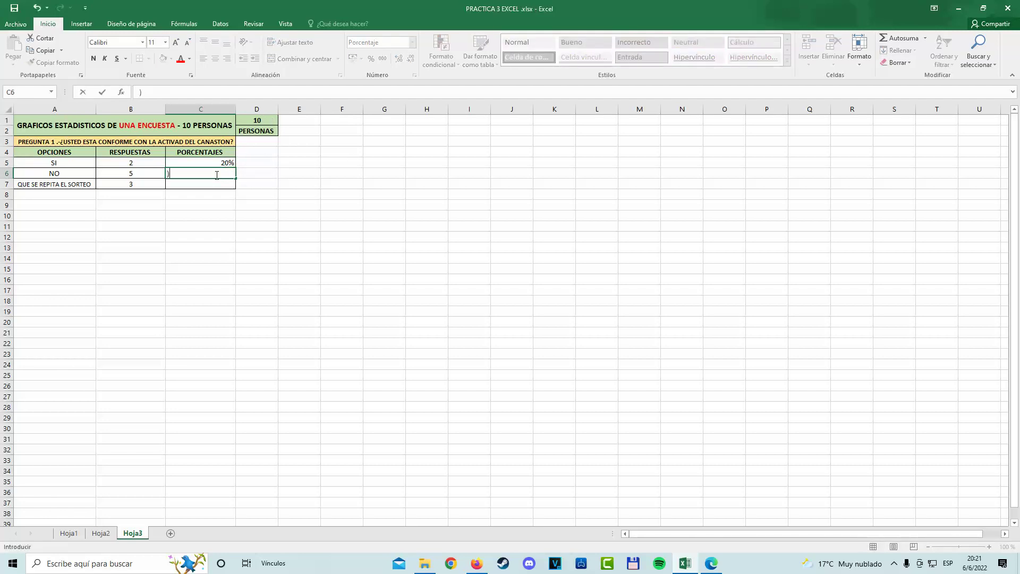
type("=")
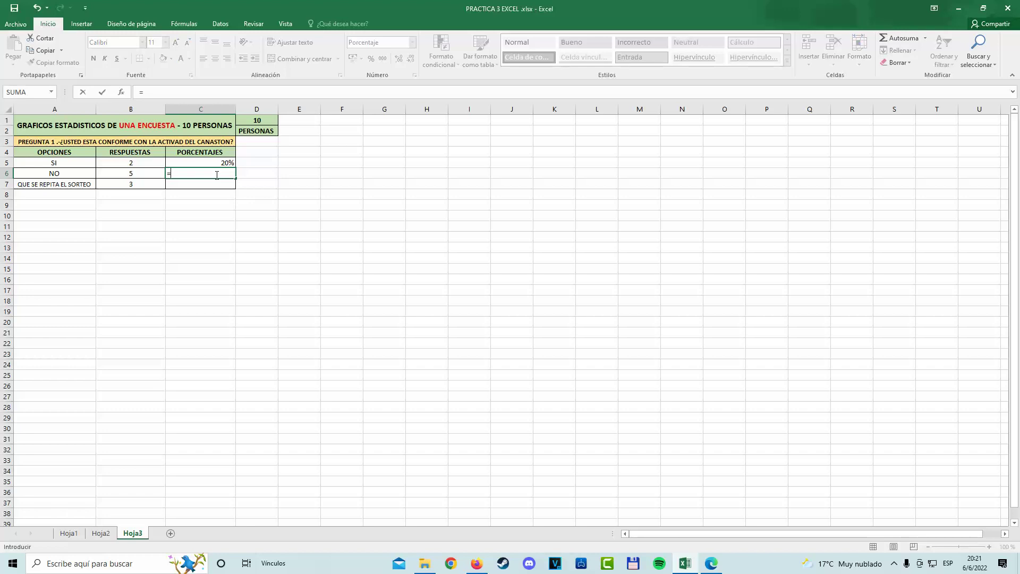
left_click(148, 172)
type("/")
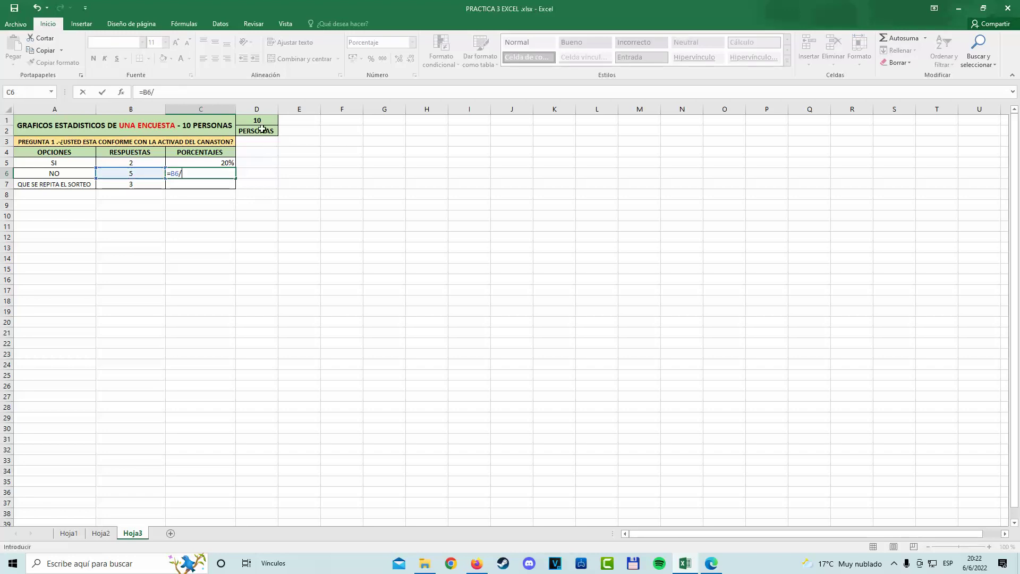
left_click(256, 119)
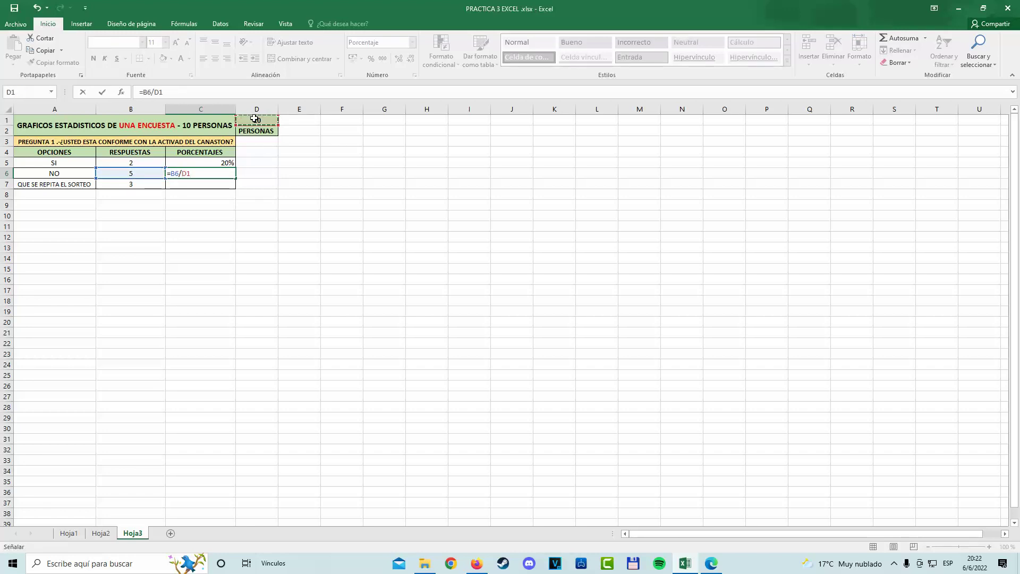
key("Return")
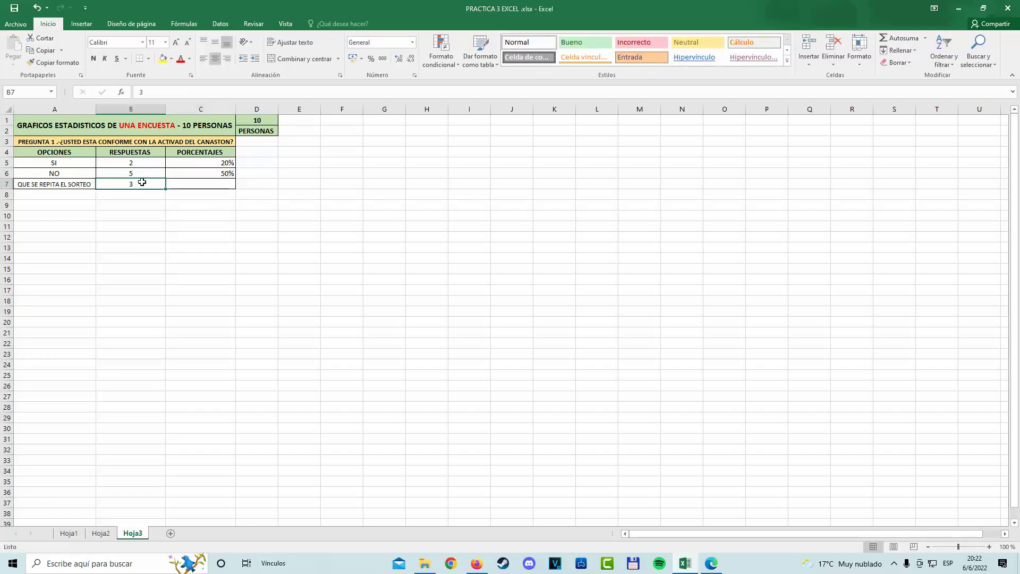
Enter =B7/D1 in C7, then select the percentage cells C5:C7
double_click(202, 187)
type("=")
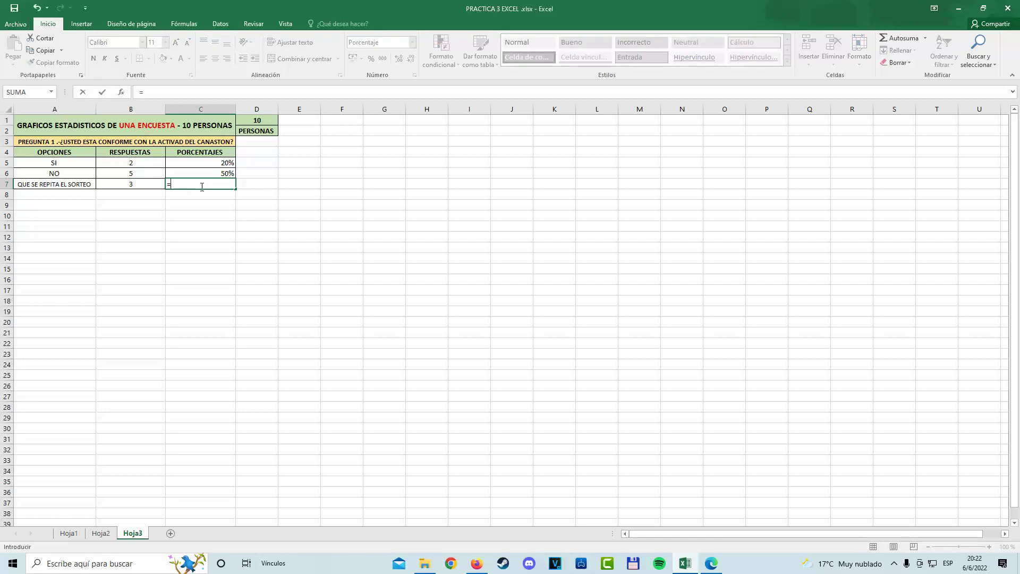
left_click(148, 184)
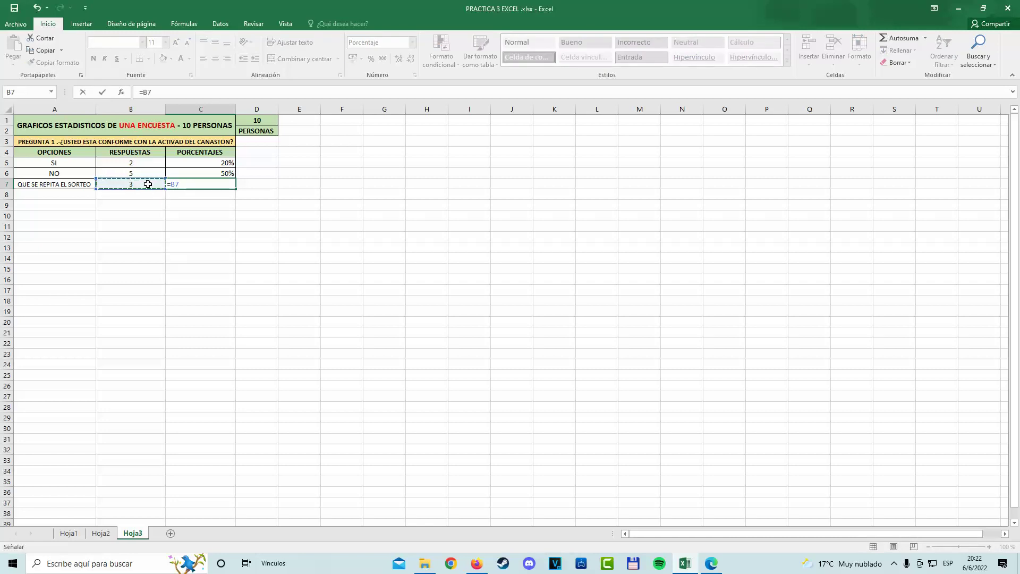
type("/")
left_click(260, 118)
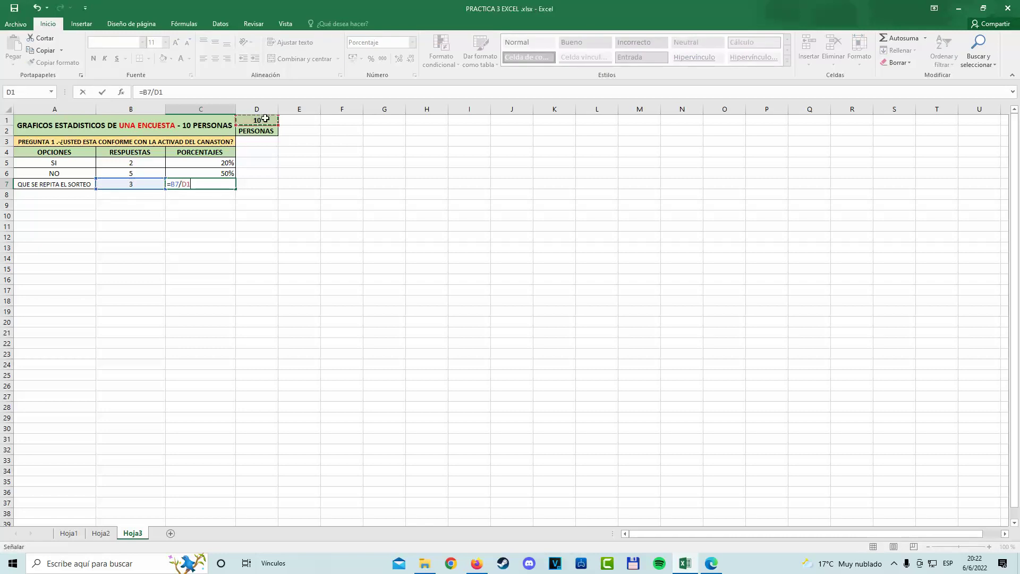
key("Return")
left_click(558, 191)
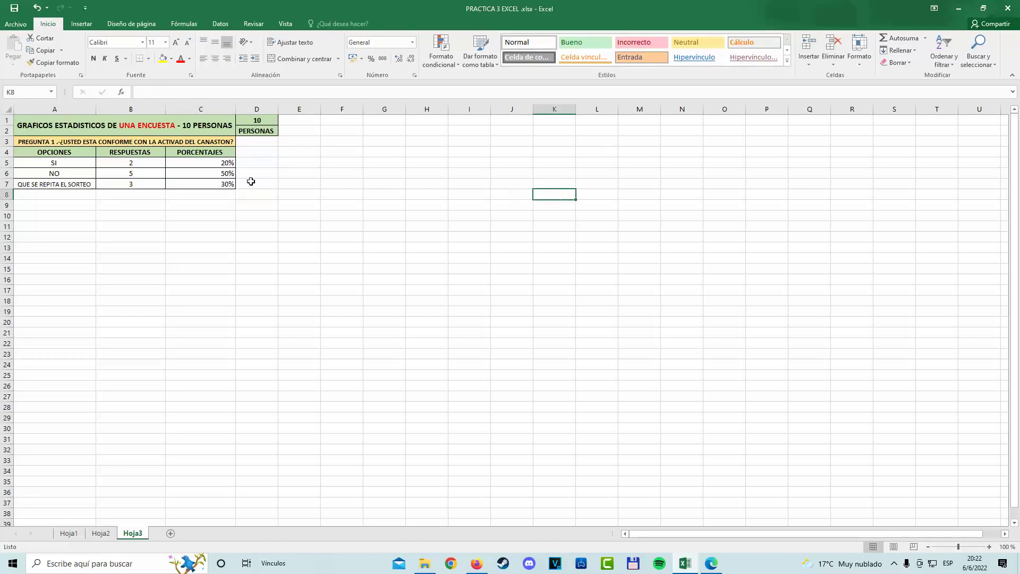
left_click_drag(208, 159, 218, 185)
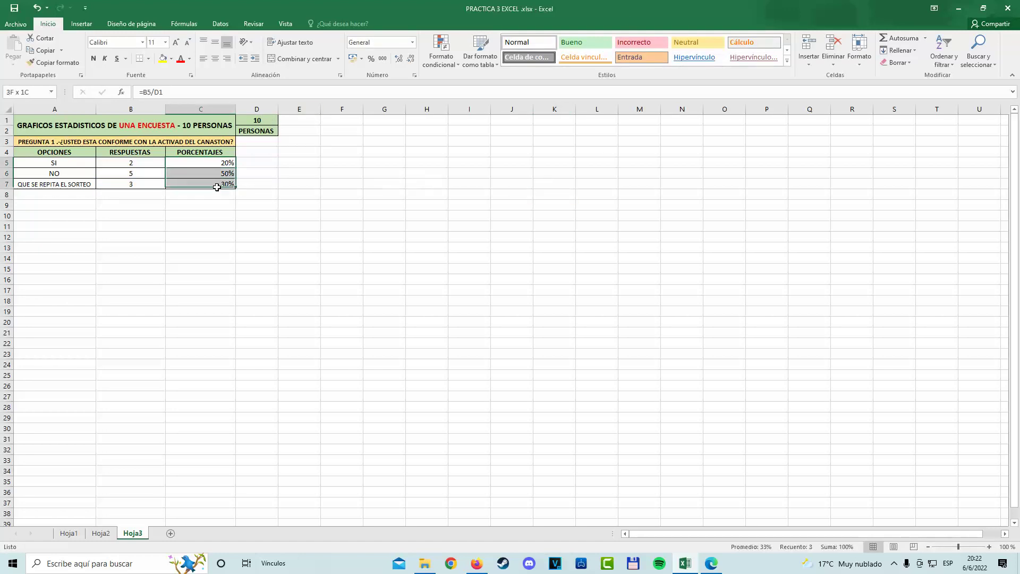
left_click(412, 42)
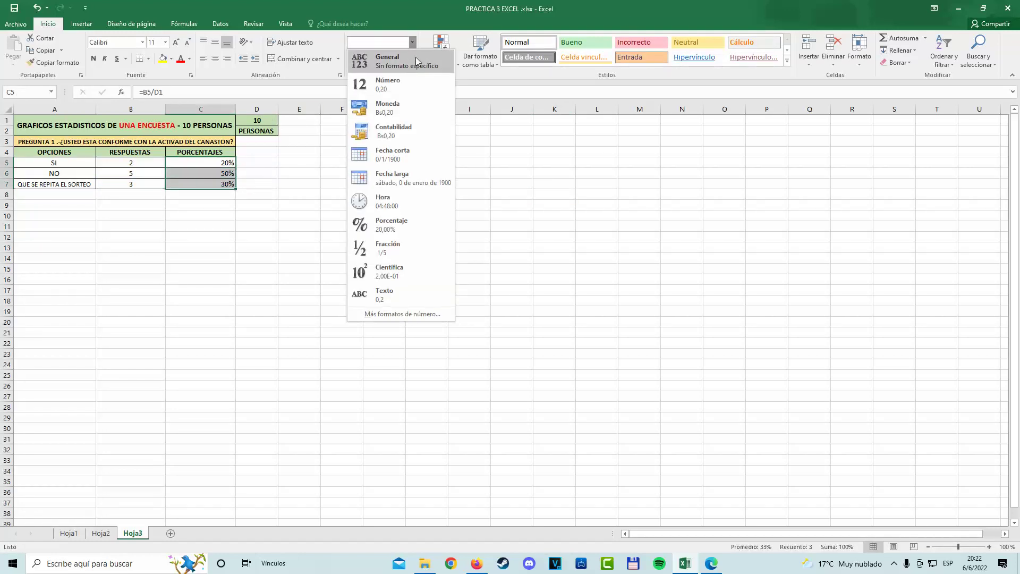
left_click(416, 60)
left_click(257, 217)
left_click_drag(223, 165, 221, 194)
left_click(187, 243)
left_click(189, 257)
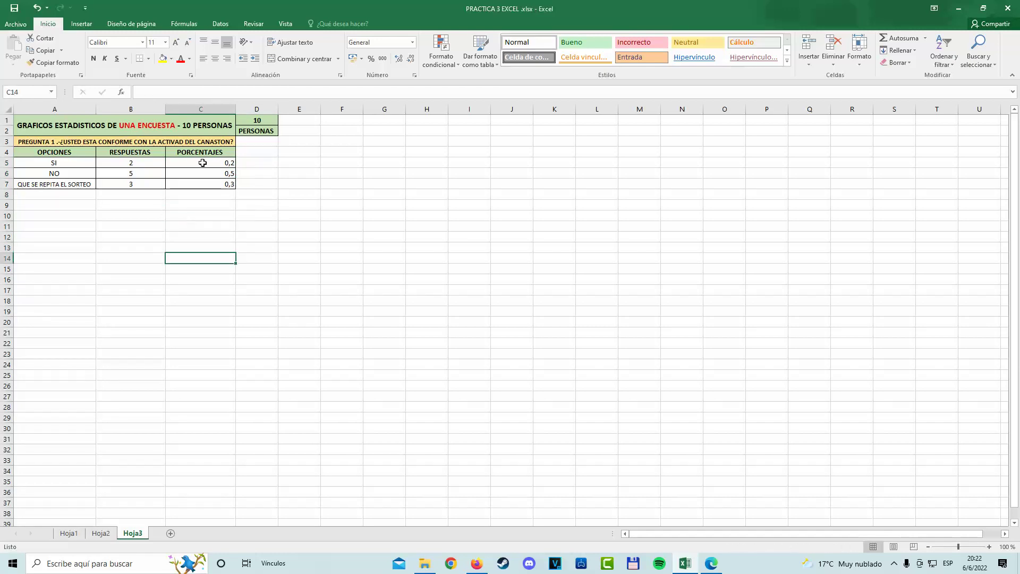
left_click(202, 153)
left_click_drag(213, 281, 222, 184)
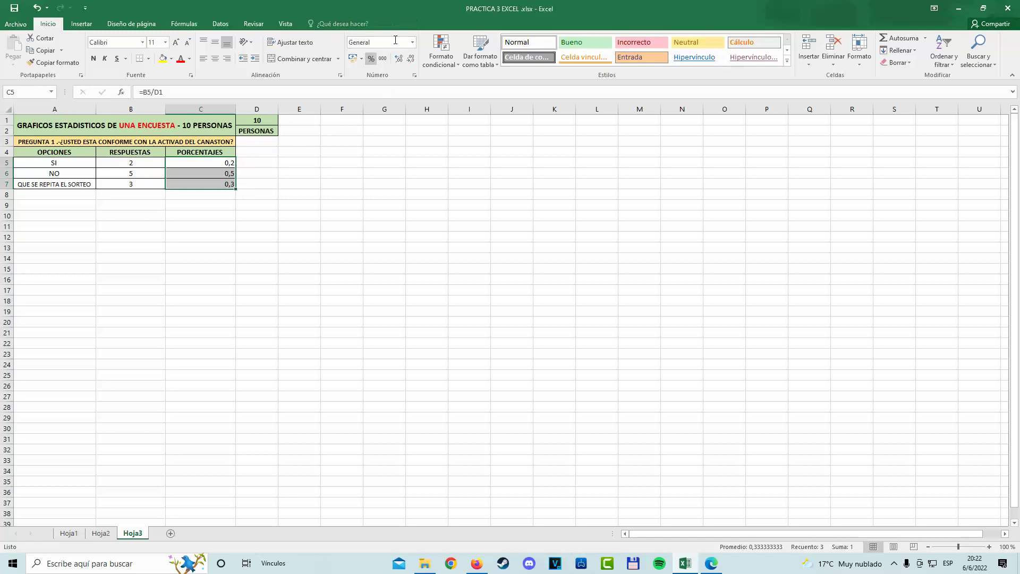
left_click(412, 42)
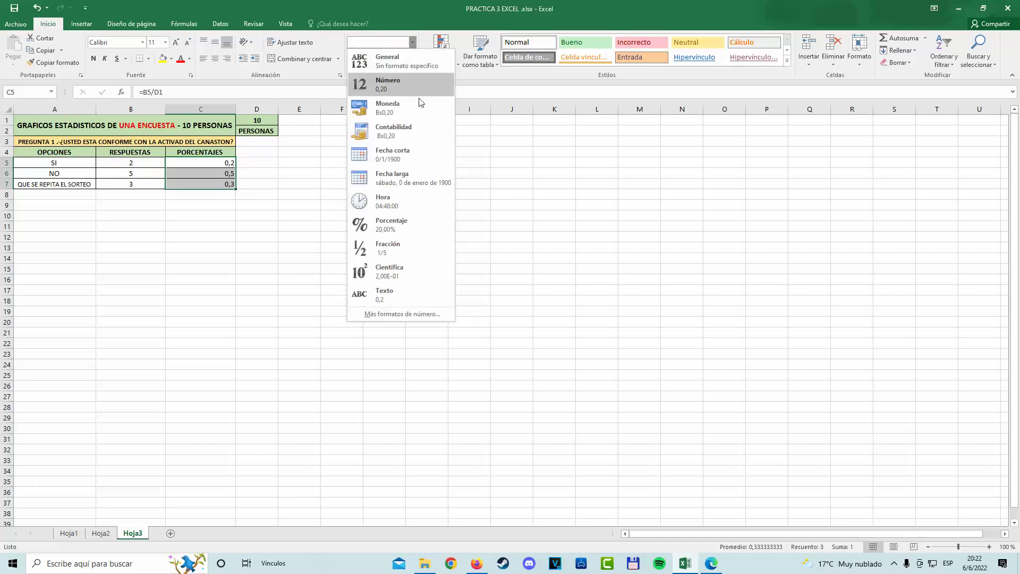
left_click(376, 225)
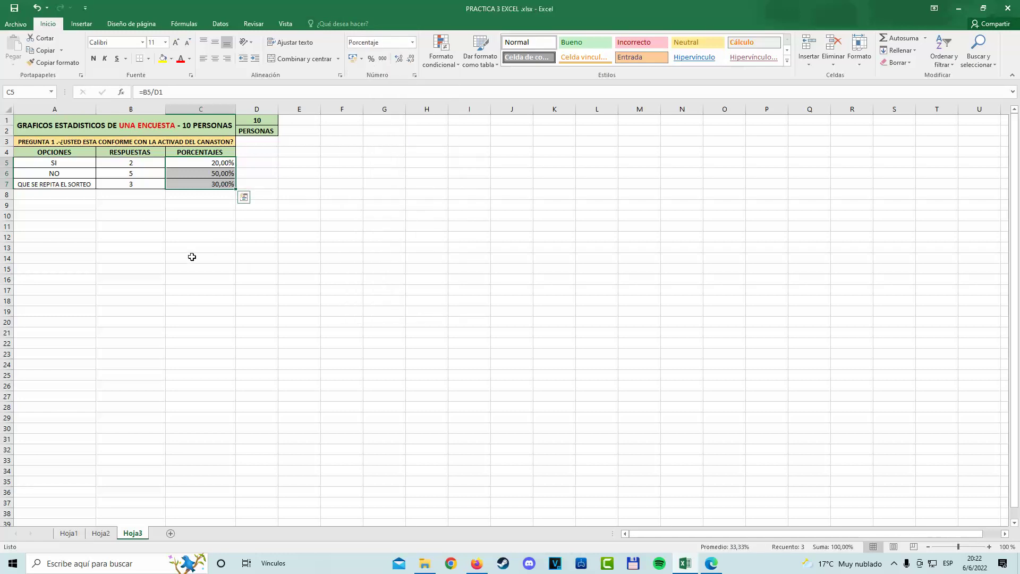
left_click(412, 58)
left_click(412, 58)
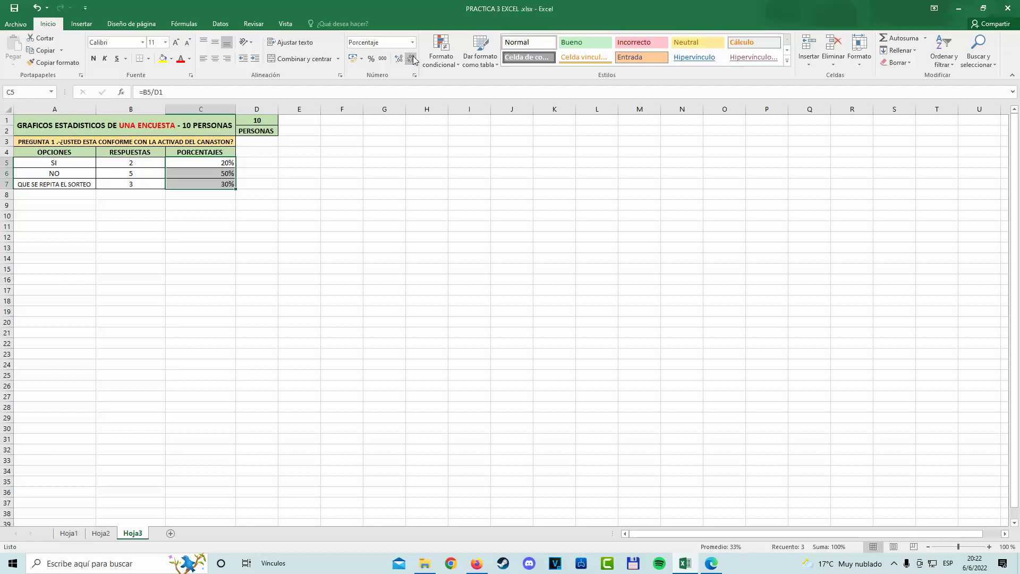
left_click(384, 225)
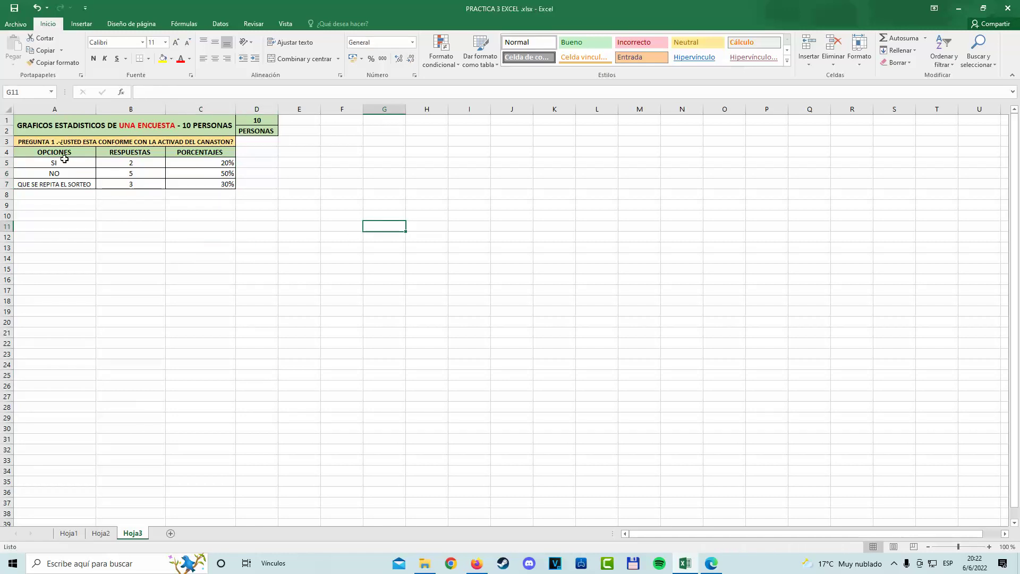
left_click_drag(64, 159, 223, 184)
left_click(80, 247)
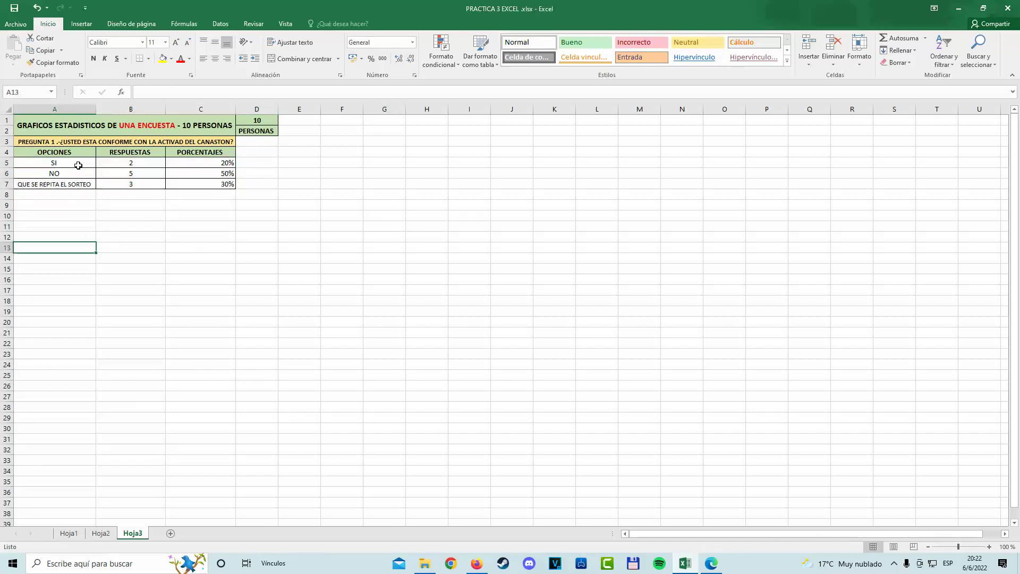
left_click_drag(78, 165, 200, 161)
left_click_drag(103, 265, 104, 271)
mouse_move(68, 162)
left_mouse_down()
mouse_move(204, 159)
mouse_move(68, 163)
left_mouse_up()
left_click(201, 269)
left_click(130, 300)
left_click(206, 162)
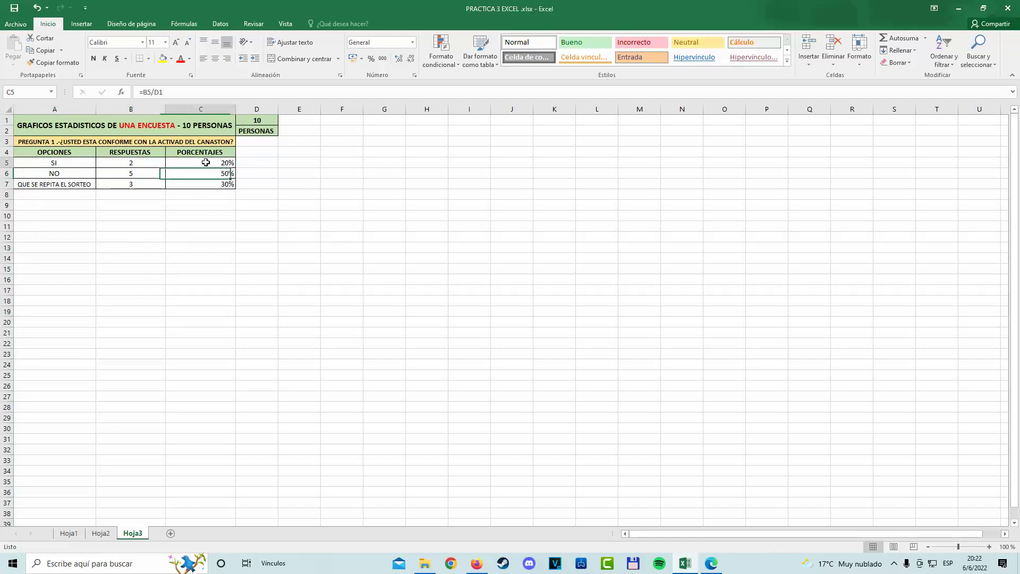
left_click_drag(206, 162, 68, 163)
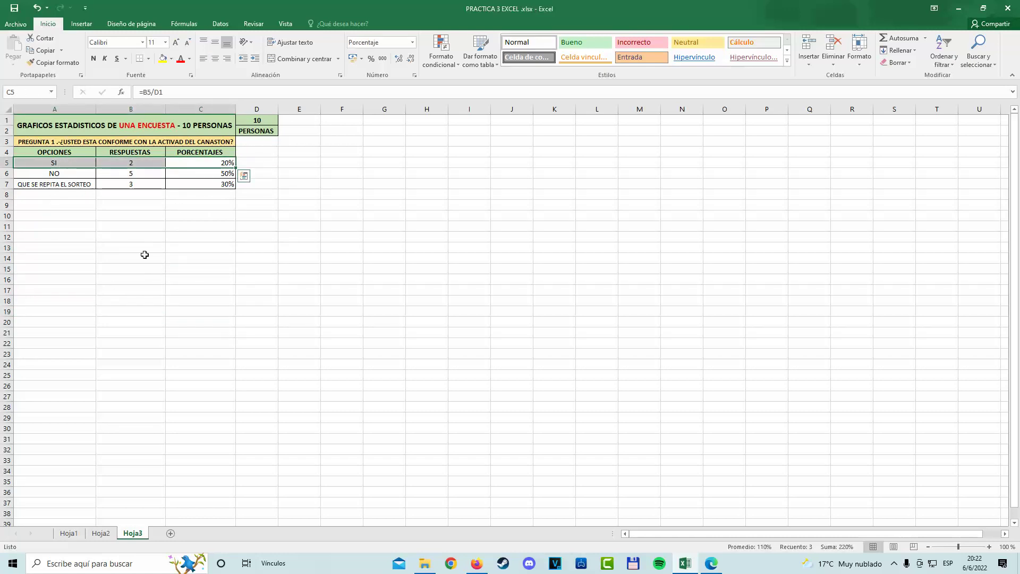
left_click_drag(220, 174, 80, 175)
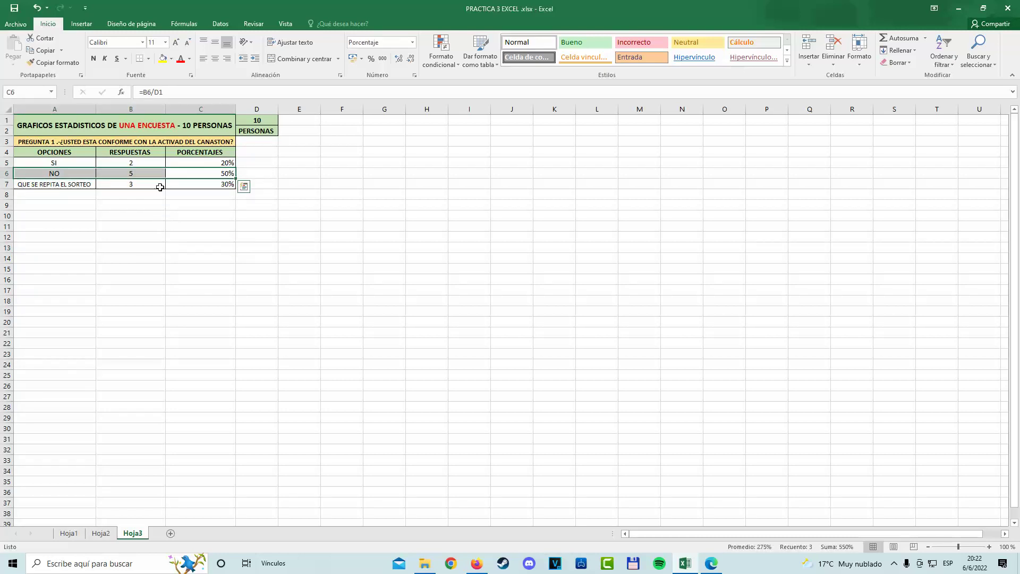
left_click(201, 207)
left_click_drag(222, 184, 41, 186)
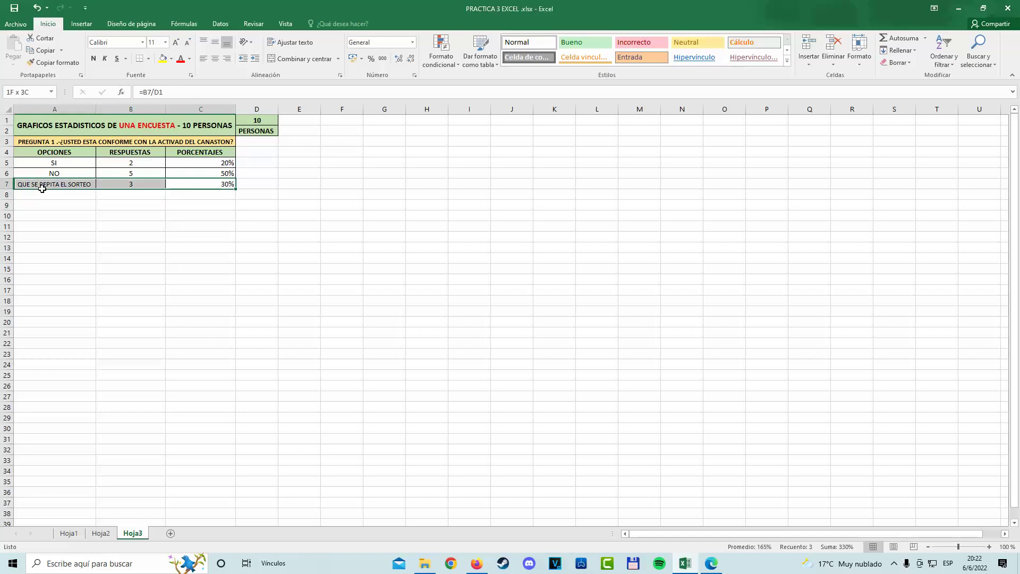
left_click(147, 257)
left_click_drag(229, 241, 226, 248)
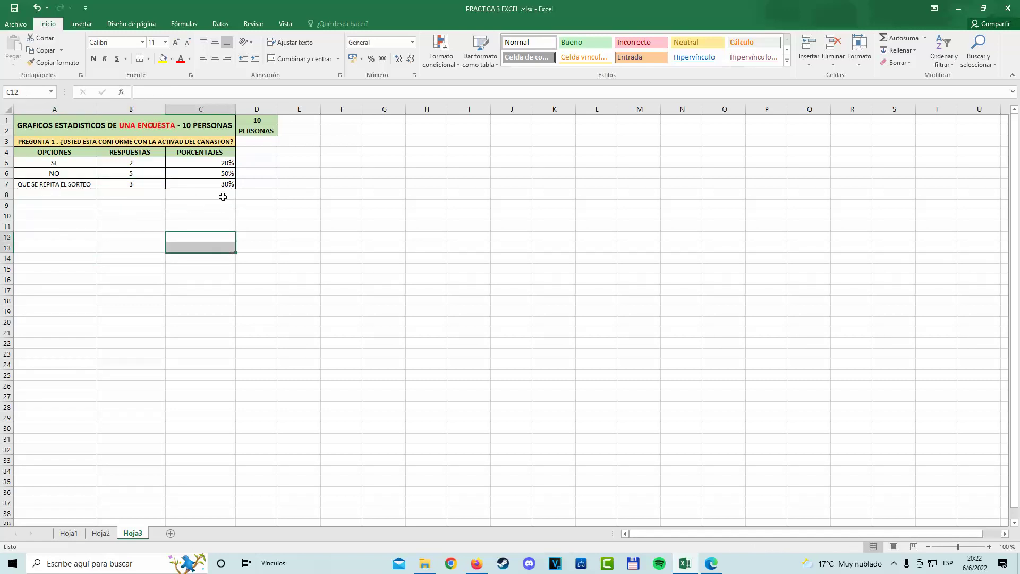
left_click(130, 279)
left_click_drag(83, 153, 89, 183)
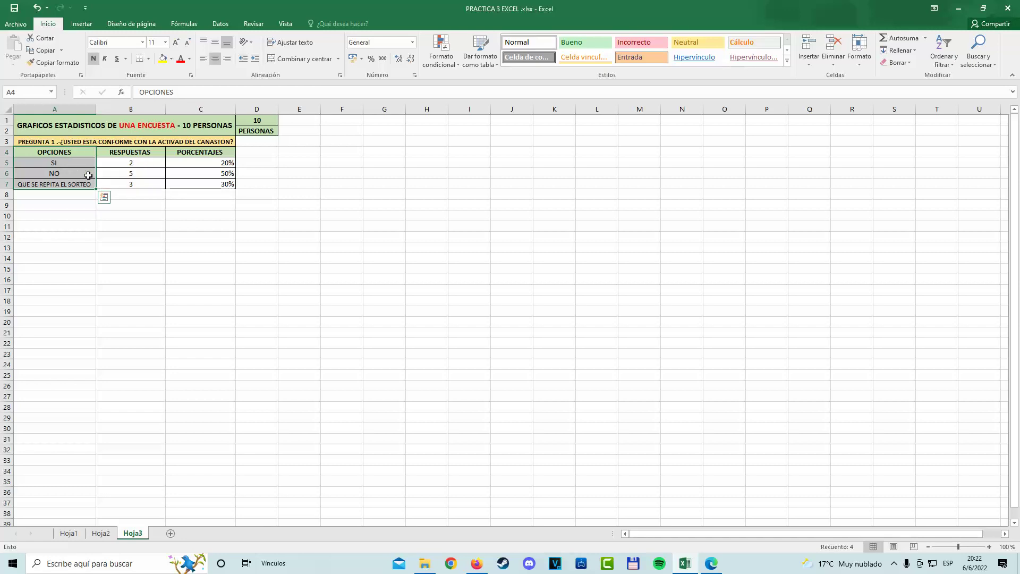
left_click(140, 154)
left_click_drag(142, 159, 143, 180)
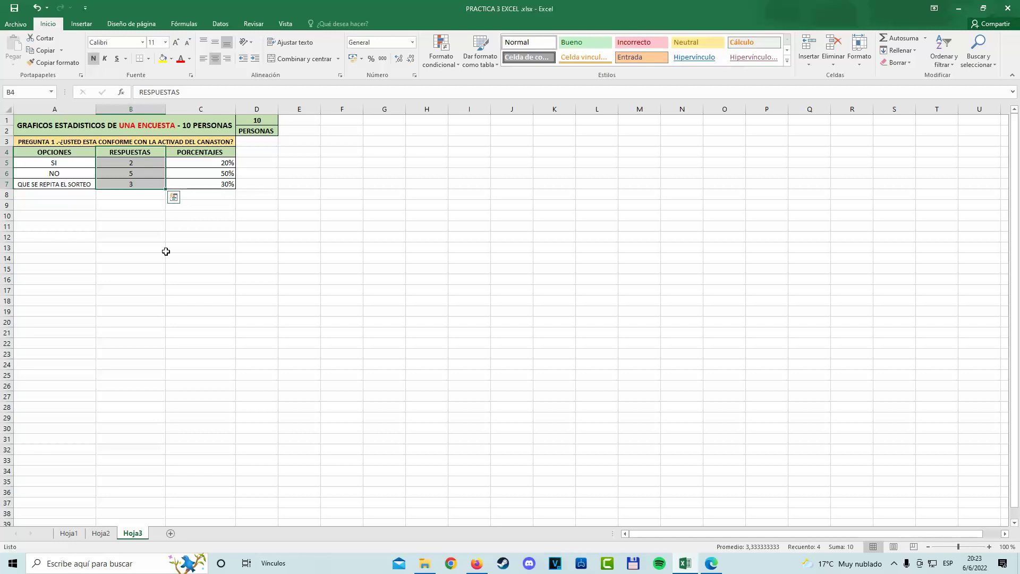
left_click(314, 206)
left_click_drag(216, 153, 218, 184)
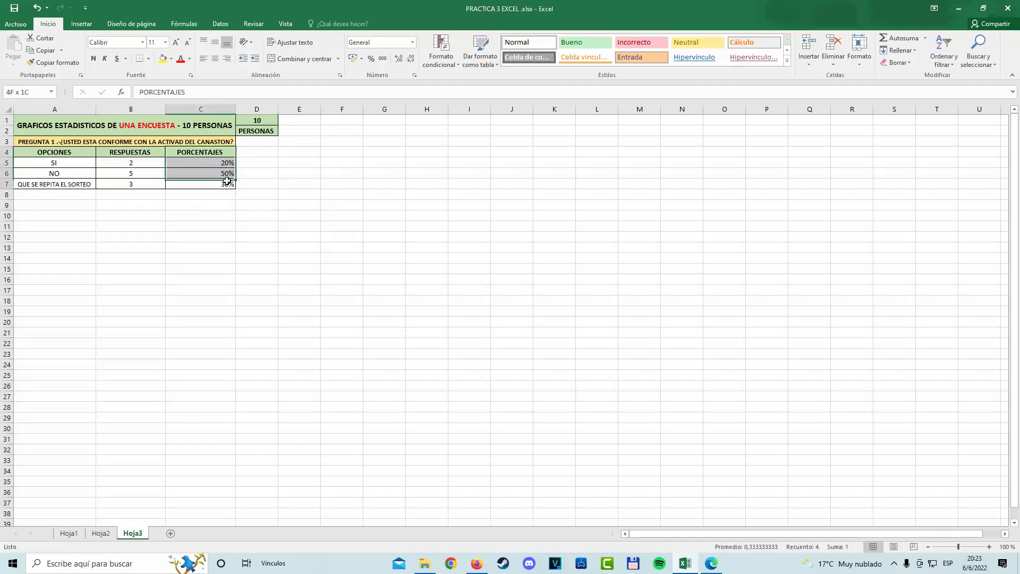
left_click(191, 321)
left_click_drag(91, 155, 218, 192)
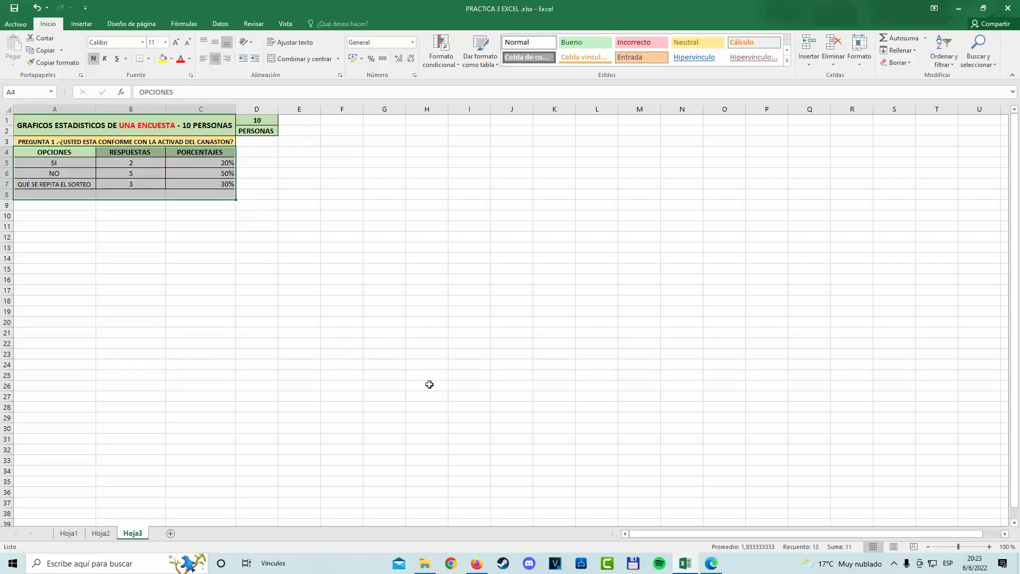
left_click(453, 338)
left_click(382, 272)
left_click(543, 205)
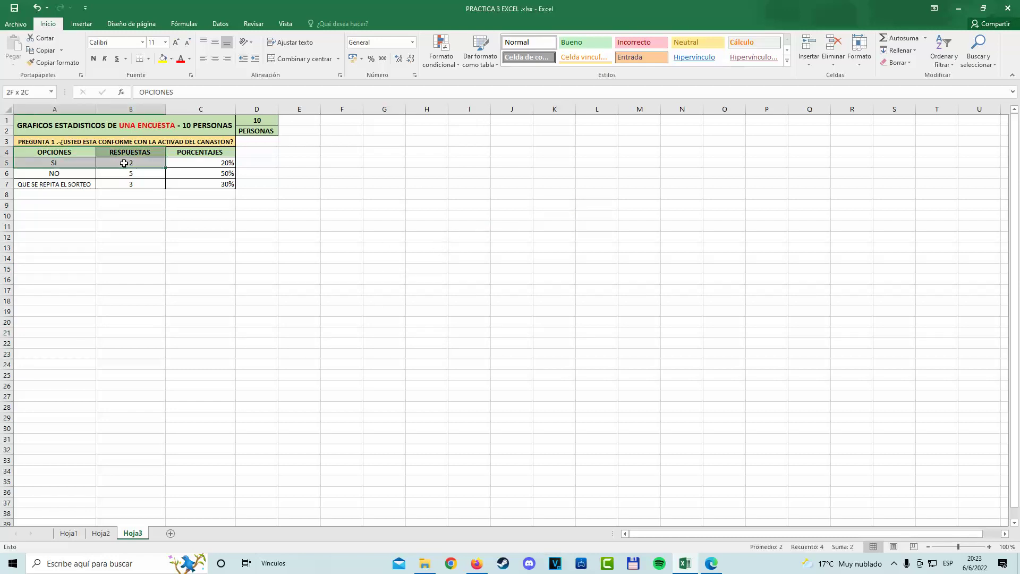
left_click_drag(72, 151, 127, 184)
left_click(200, 269)
left_click(473, 146)
left_click_drag(341, 131, 558, 175)
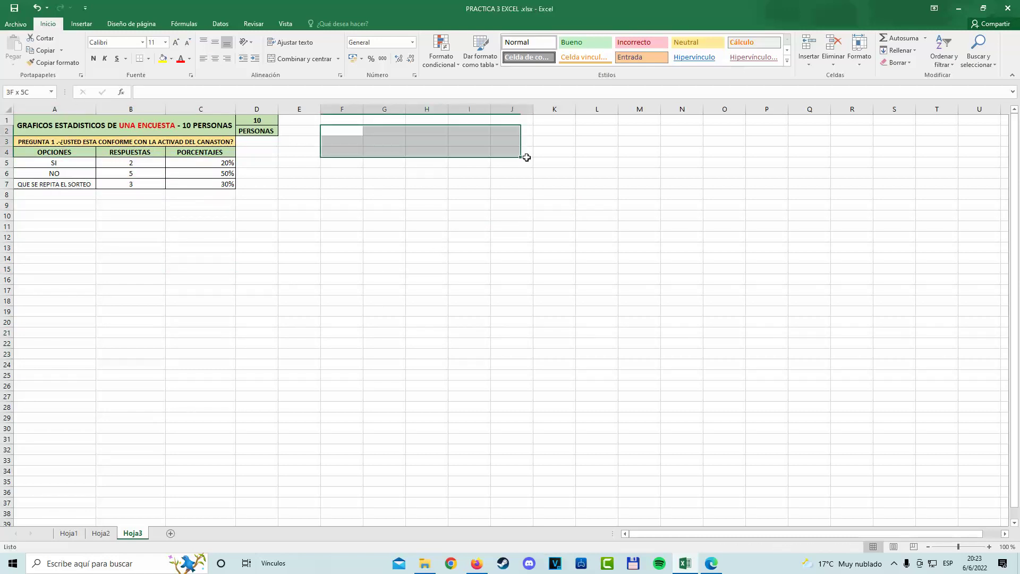
left_click(256, 248)
left_click_drag(49, 152, 158, 184)
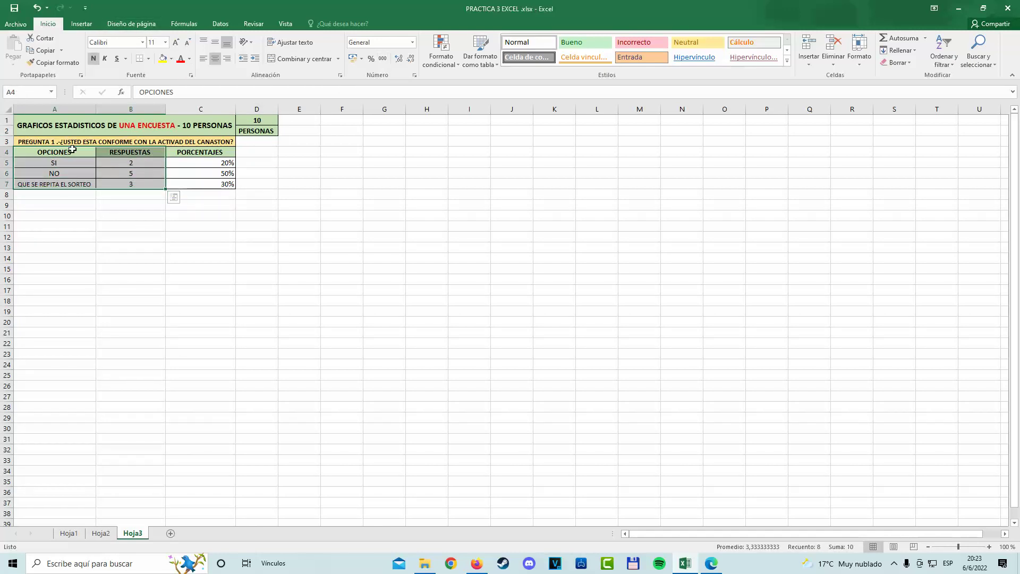
mouse_move(120, 280)
left_mouse_down()
mouse_move(62, 170)
mouse_move(136, 183)
left_mouse_up()
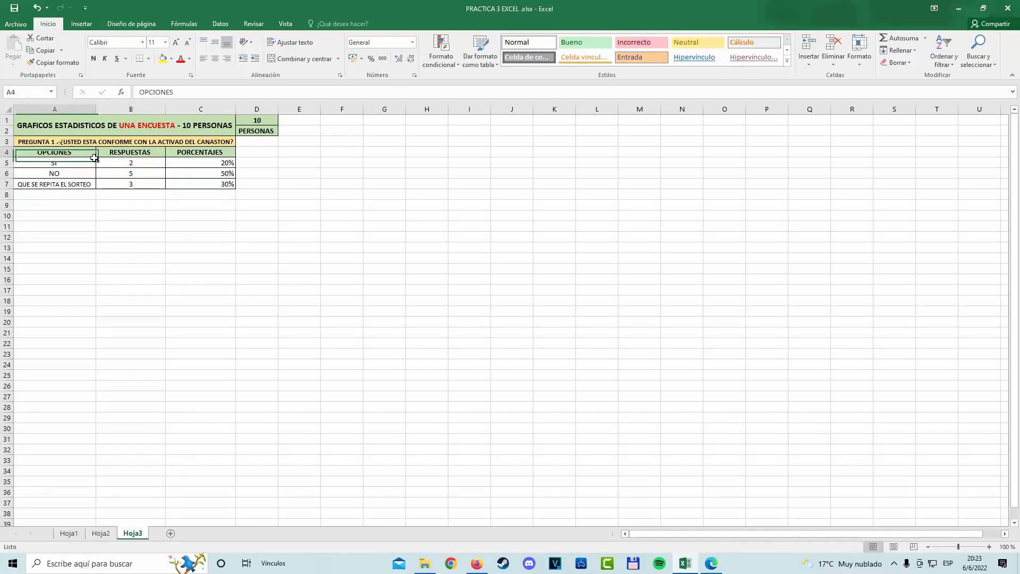
Insert a clustered column chart of the responses beside the table, then return to the guide PDF
left_click(89, 26)
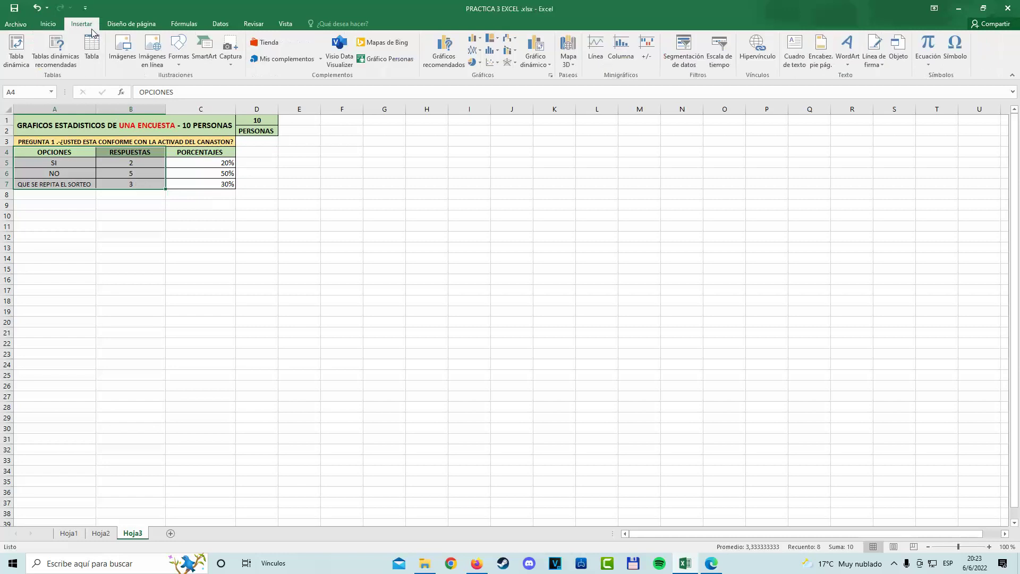
left_click(479, 44)
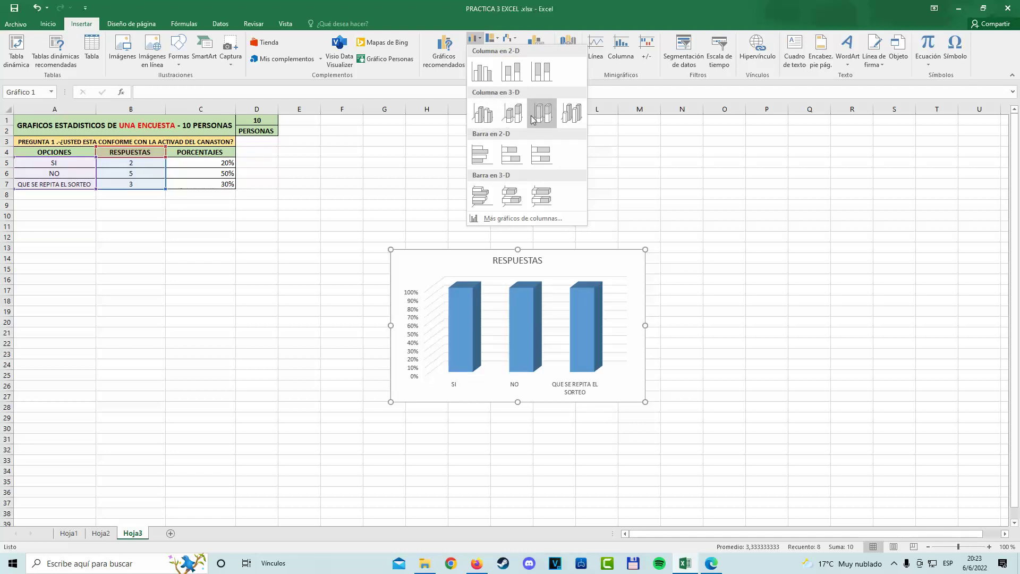
left_click(490, 80)
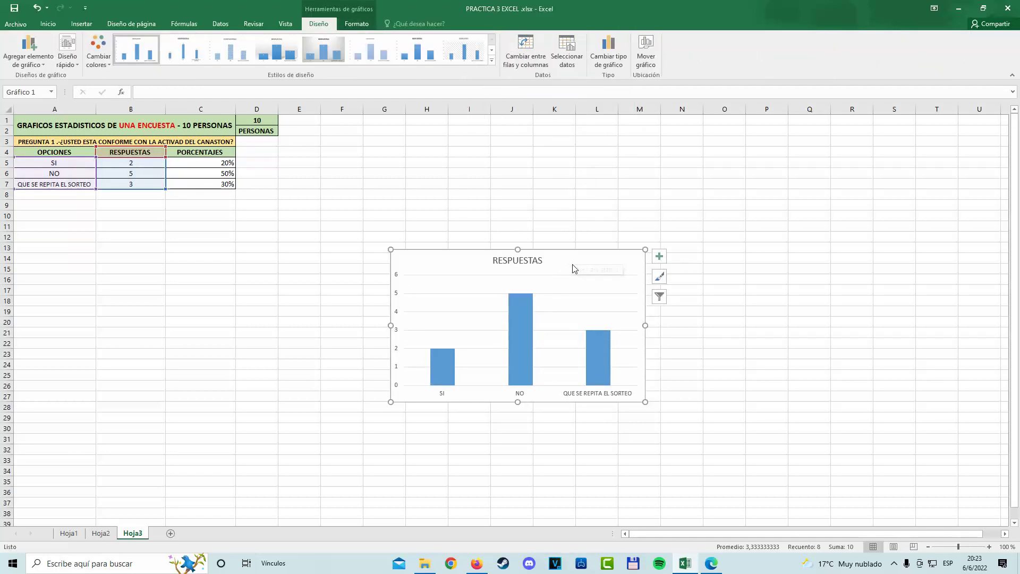
mouse_move(581, 248)
left_mouse_down()
mouse_move(529, 118)
mouse_move(508, 120)
left_mouse_up()
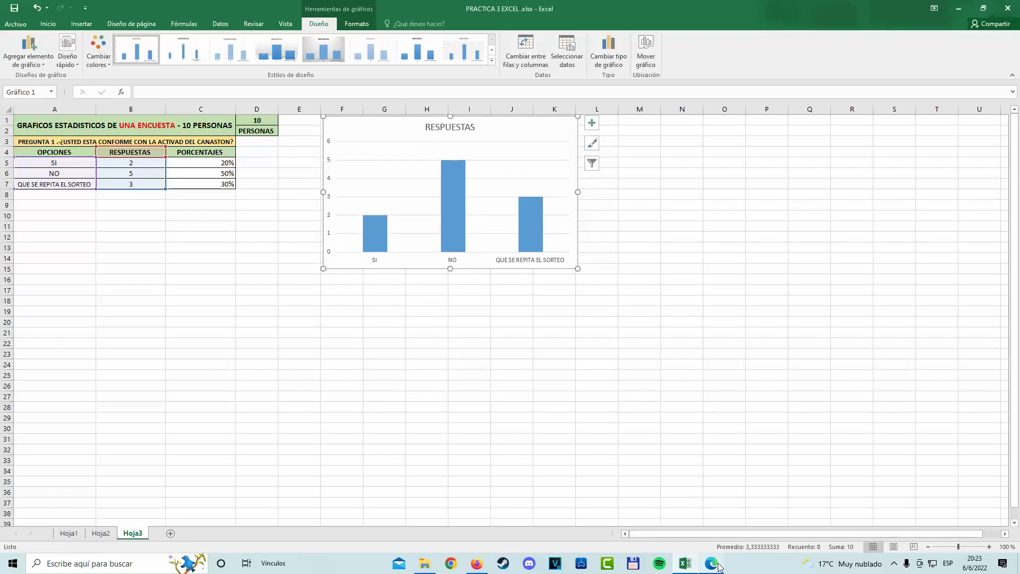
left_click(711, 564)
left_click(514, 300)
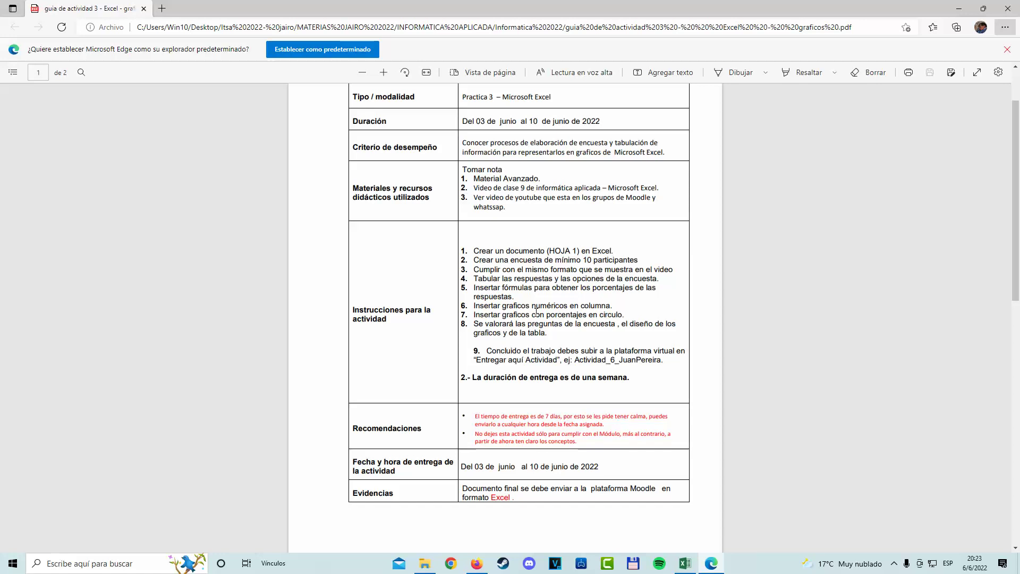
mouse_move(514, 296)
left_mouse_down()
mouse_move(473, 288)
mouse_move(623, 314)
left_mouse_up()
left_click(492, 306)
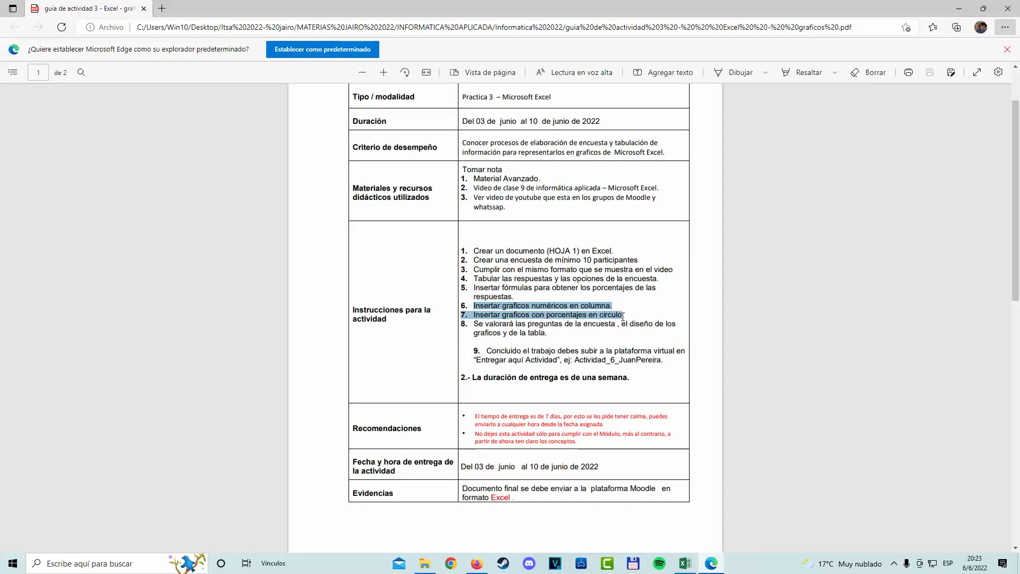
left_click(583, 316)
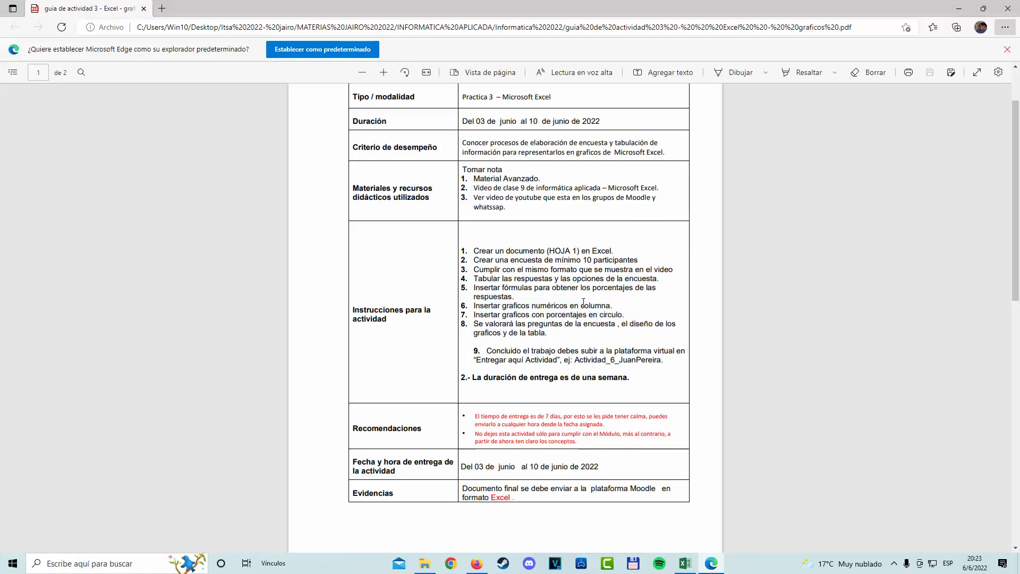
left_click_drag(584, 302, 624, 314)
left_click(551, 333)
Back in the workbook, nudge the RESPUESTAS chart slightly left and down
left_click(685, 564)
left_click(483, 322)
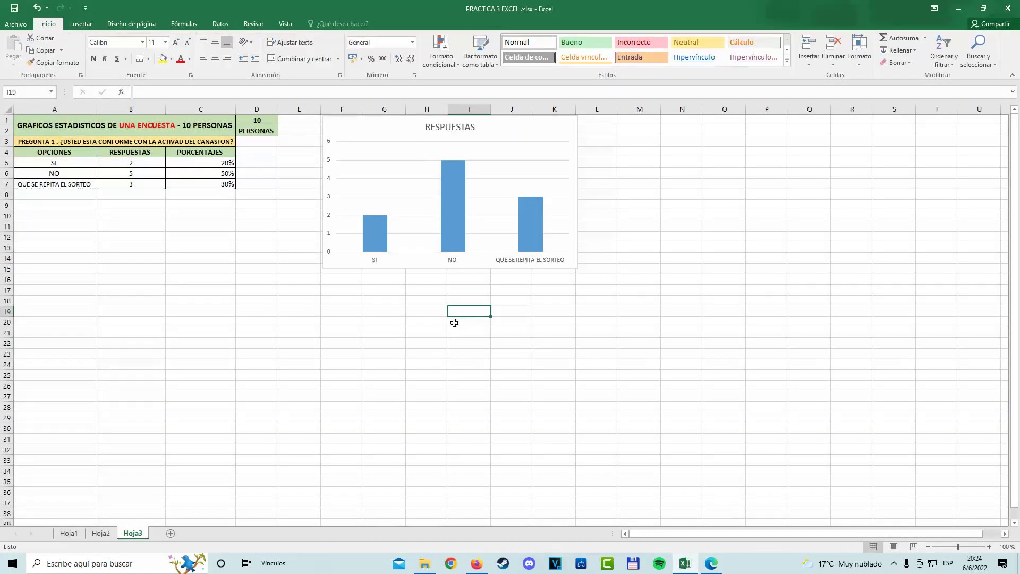
left_click(509, 235)
left_click(764, 217)
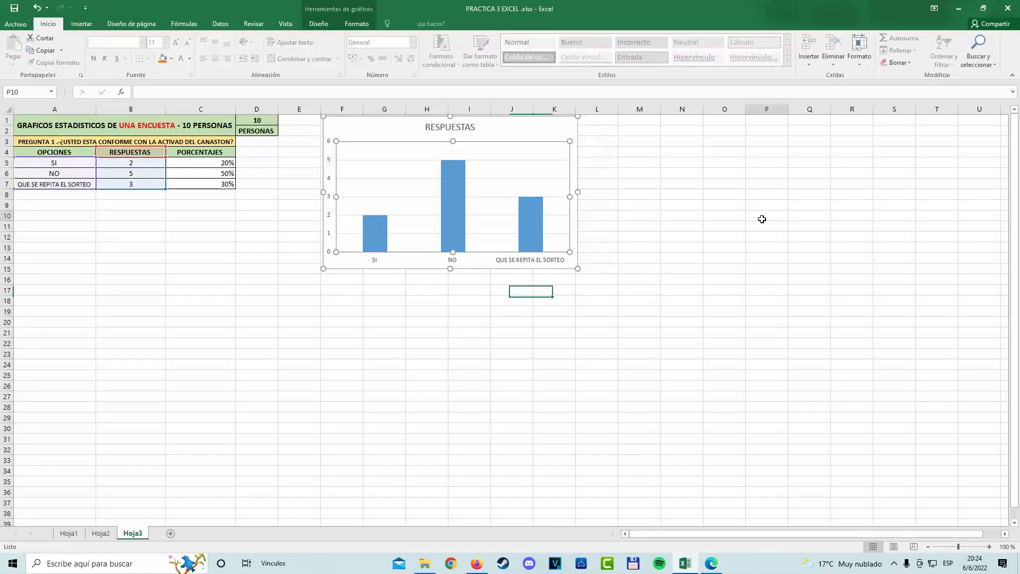
left_click(478, 197)
left_click(724, 279)
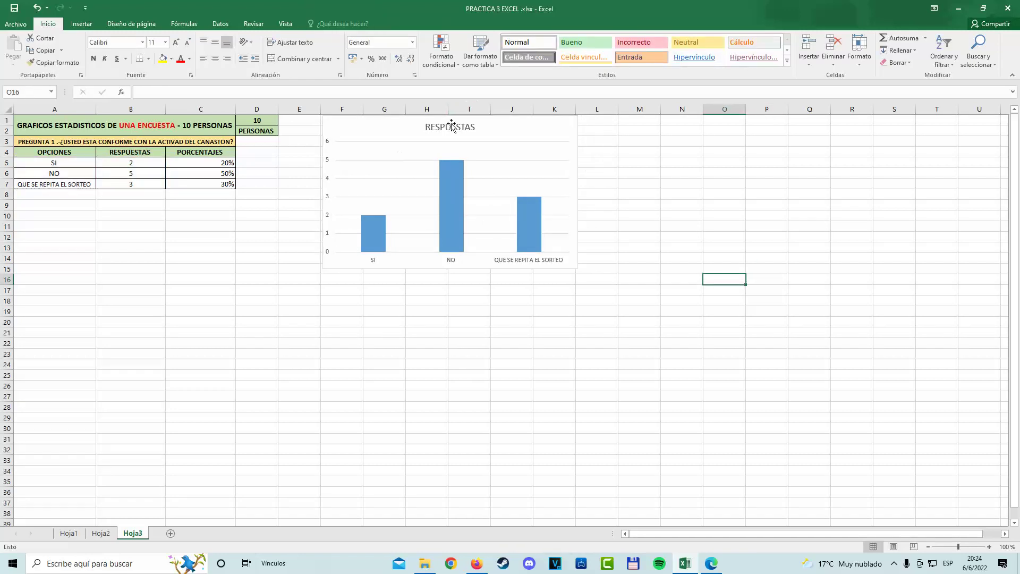
left_click(353, 197)
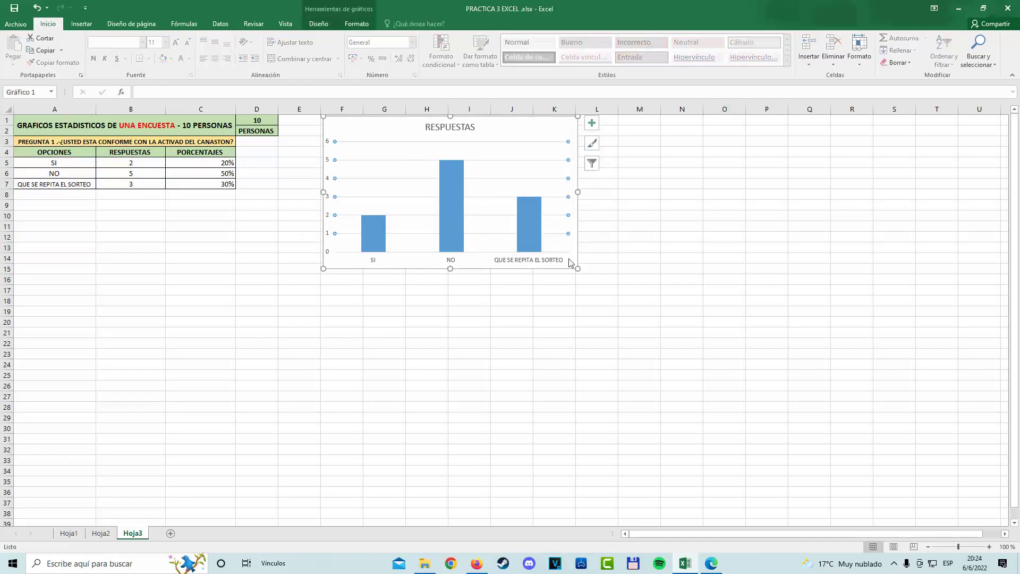
left_click(673, 261)
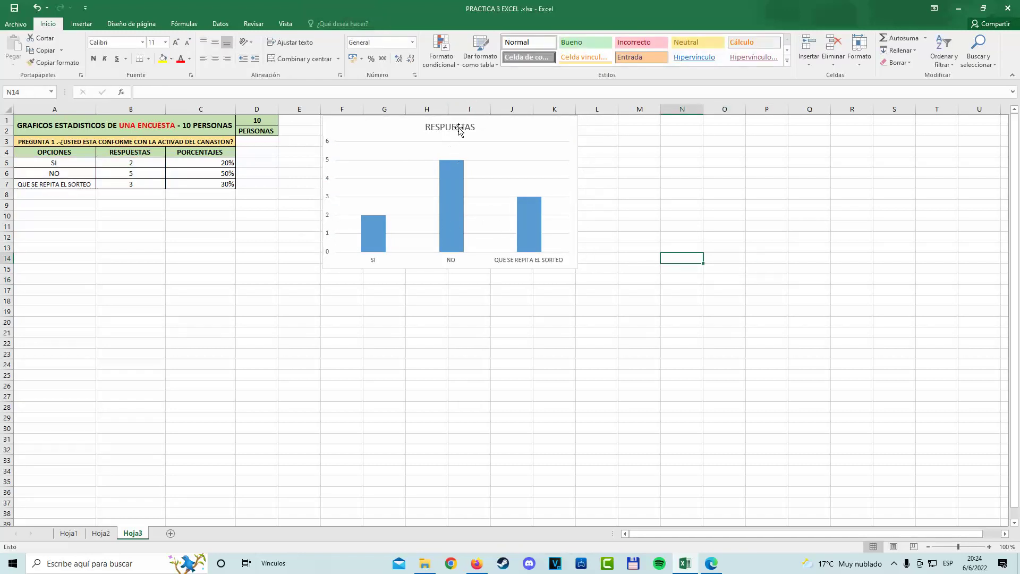
double_click(460, 130)
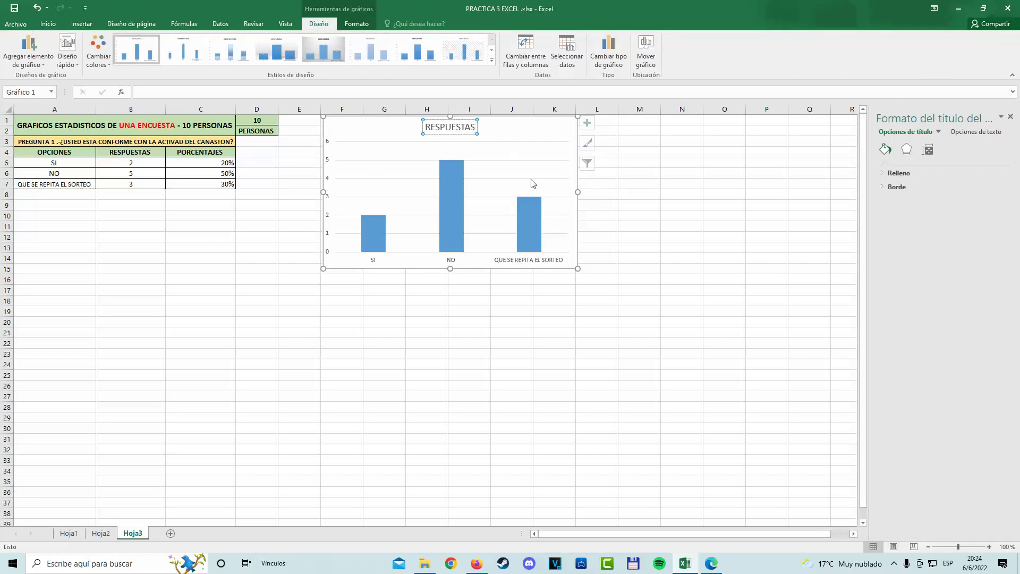
left_click(696, 236)
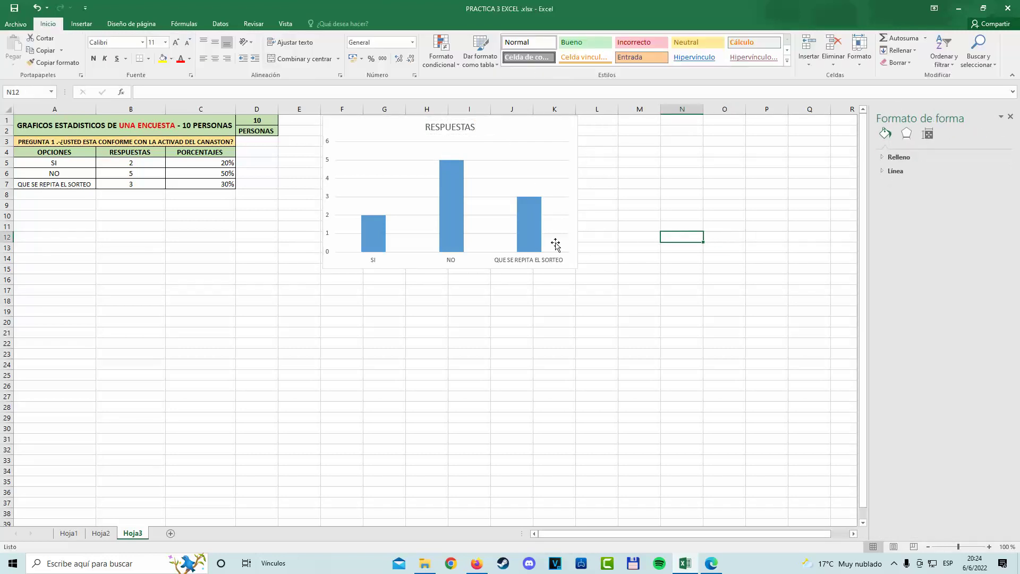
left_click(372, 242)
left_click(529, 223)
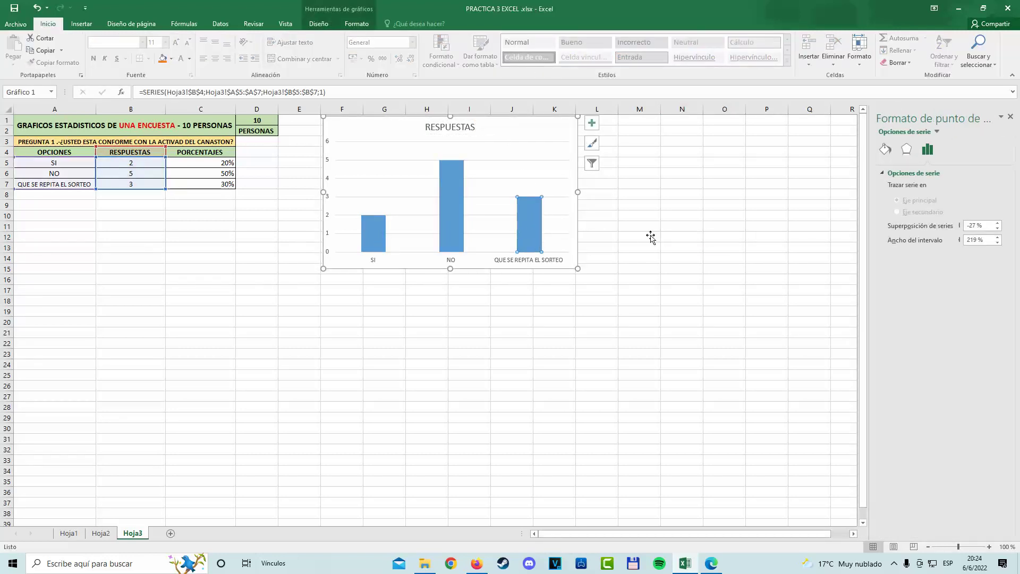
left_click_drag(726, 227, 725, 238)
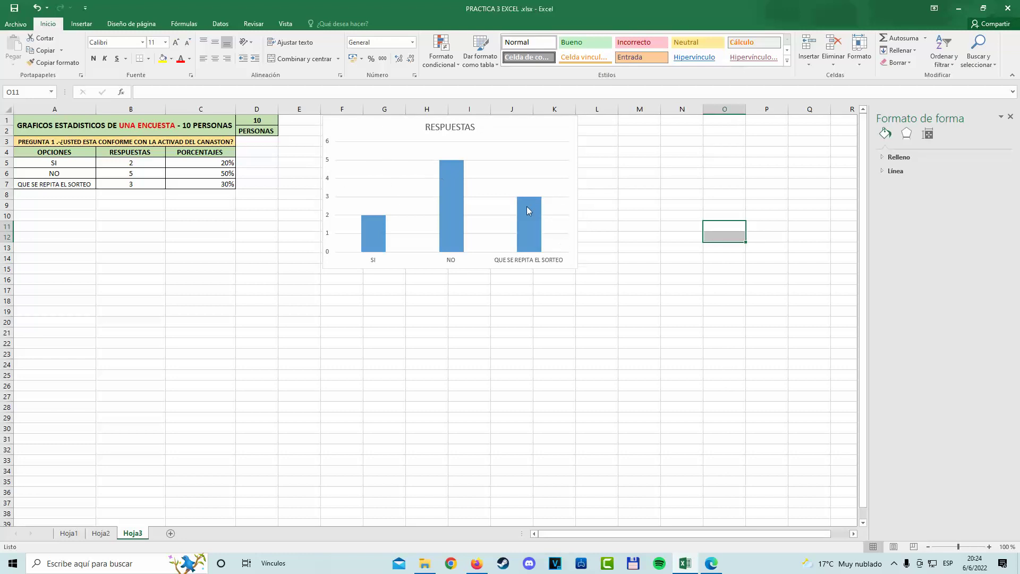
left_click_drag(638, 195, 685, 195)
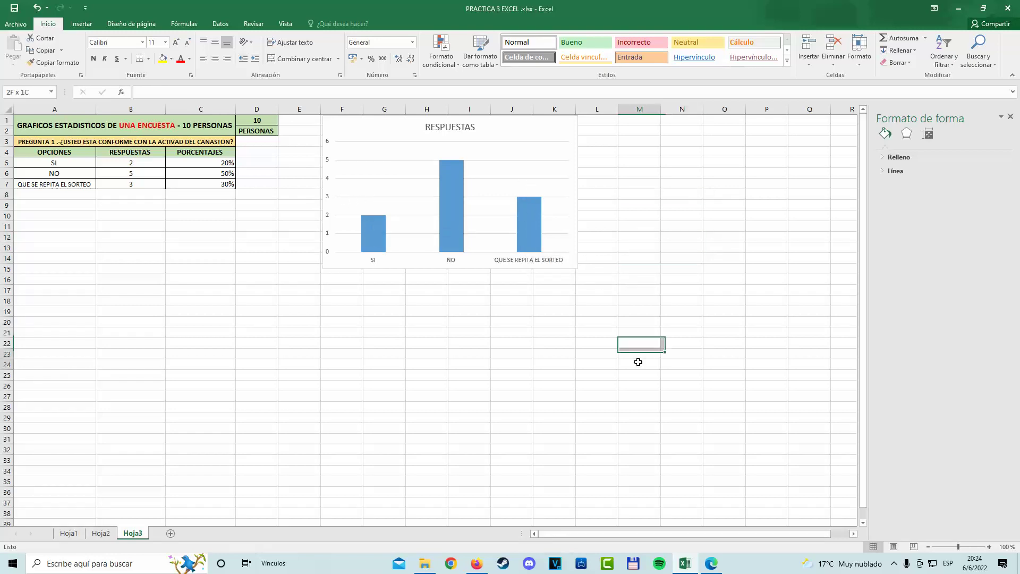
left_click_drag(502, 157, 498, 162)
left_click(498, 162)
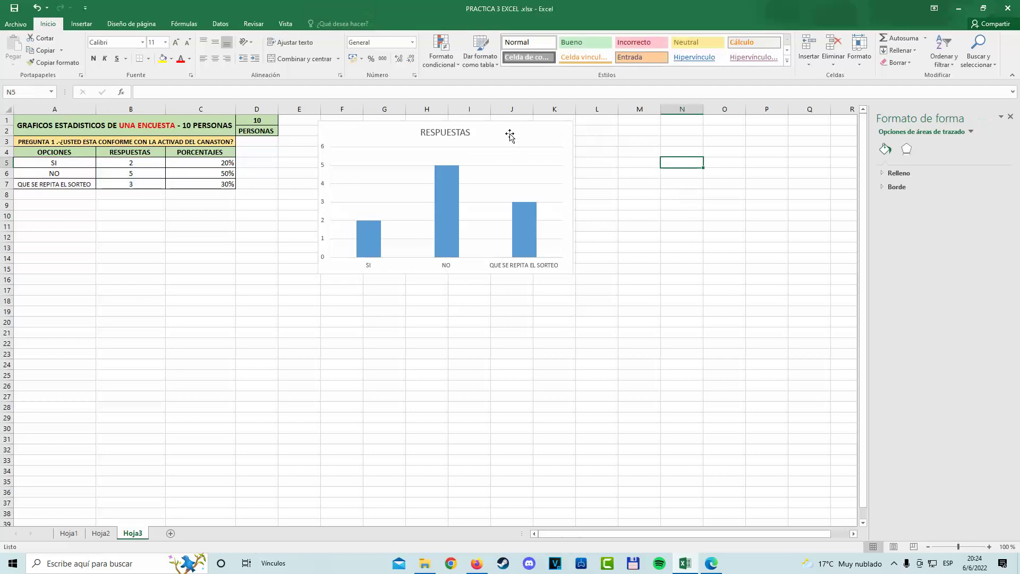
Apply the grey gradient chart style and select the RESPUESTAS title
left_click(353, 24)
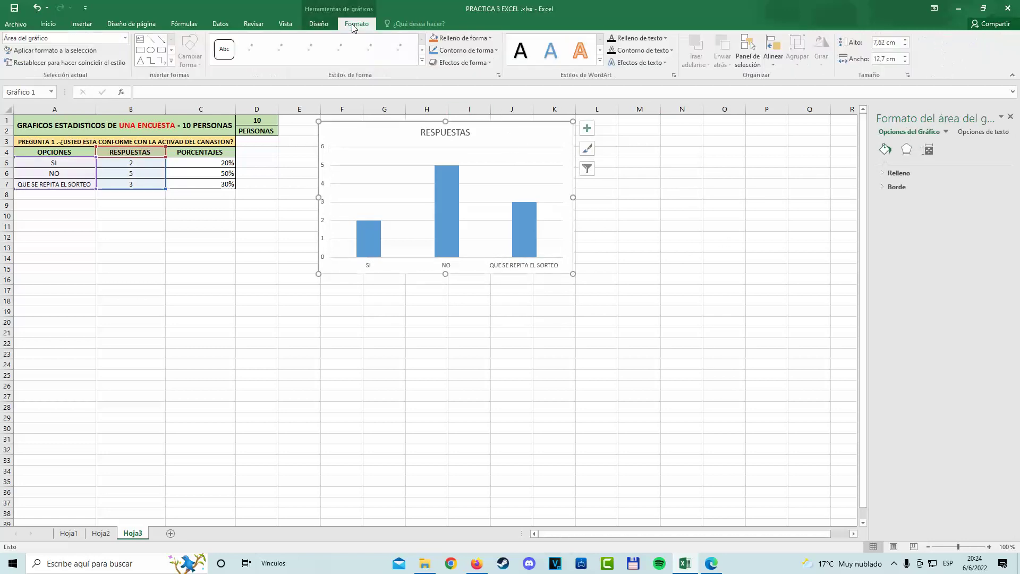
left_click(320, 24)
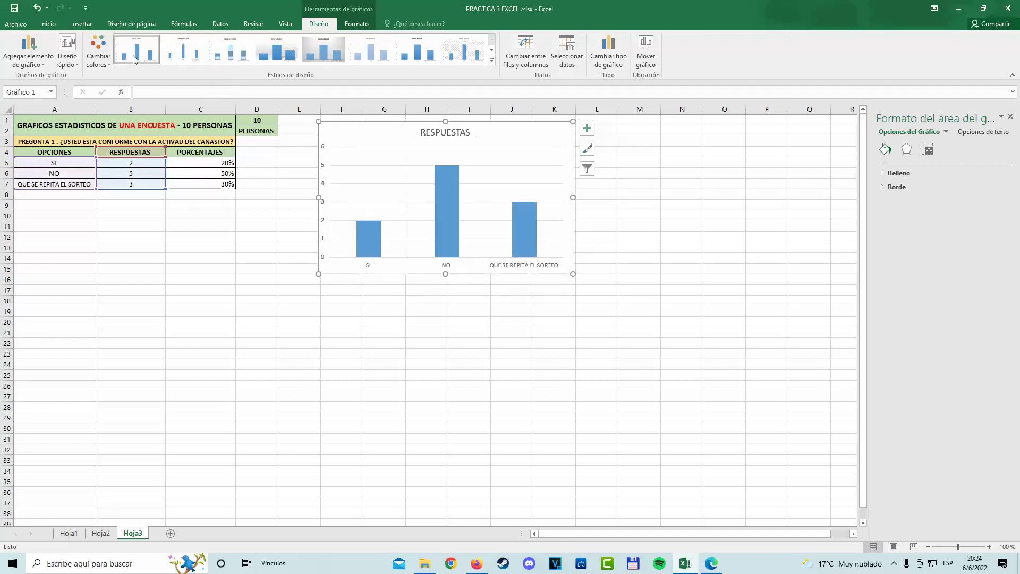
left_click(323, 58)
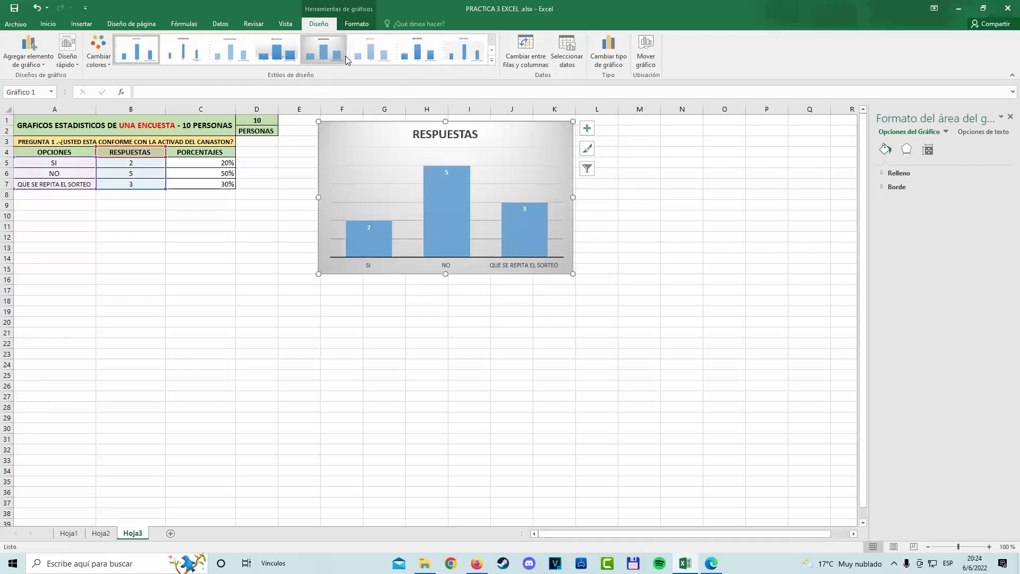
left_click(778, 289)
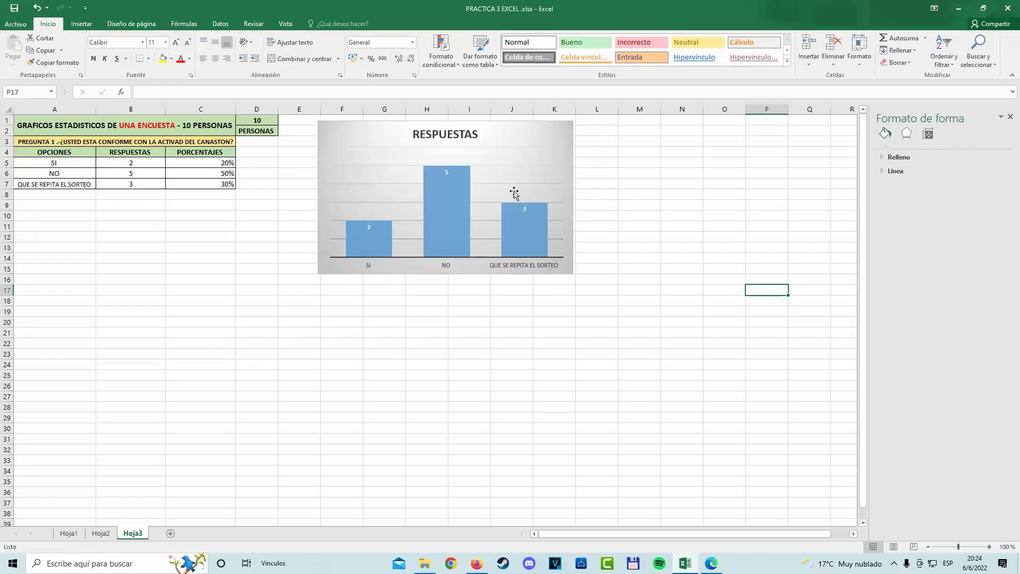
left_click(536, 151)
left_click(670, 177)
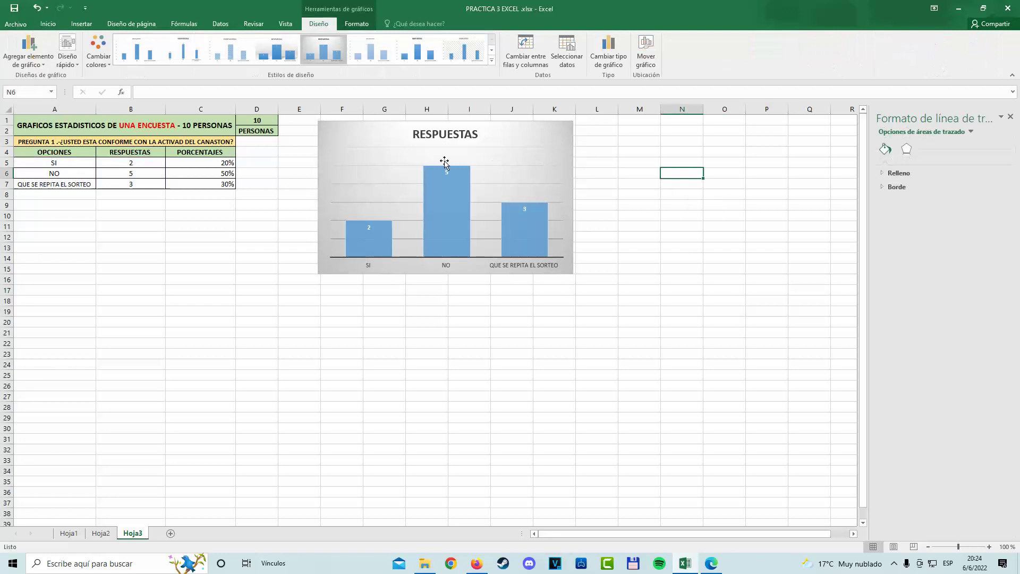
left_click(446, 134)
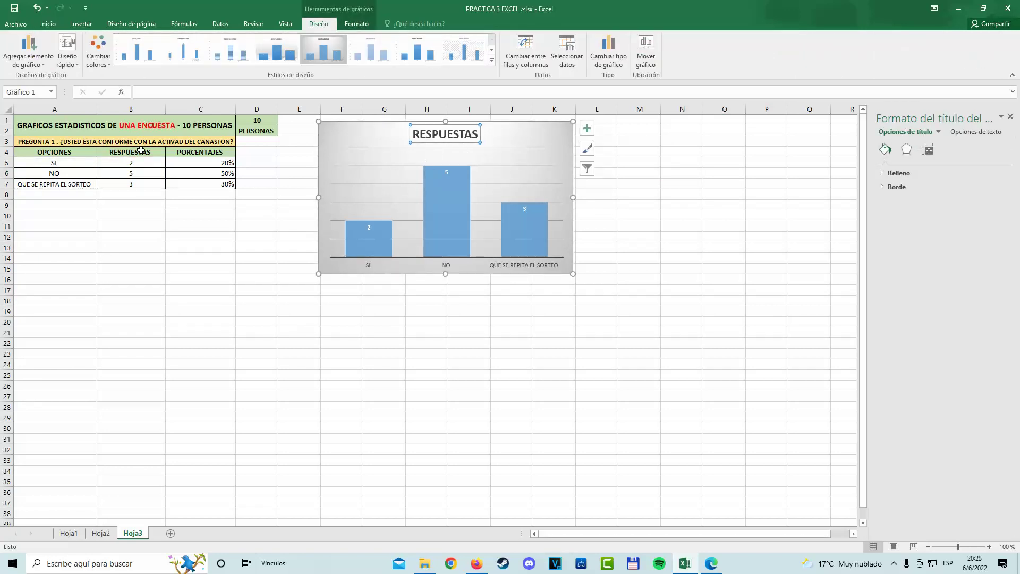
left_click(683, 286)
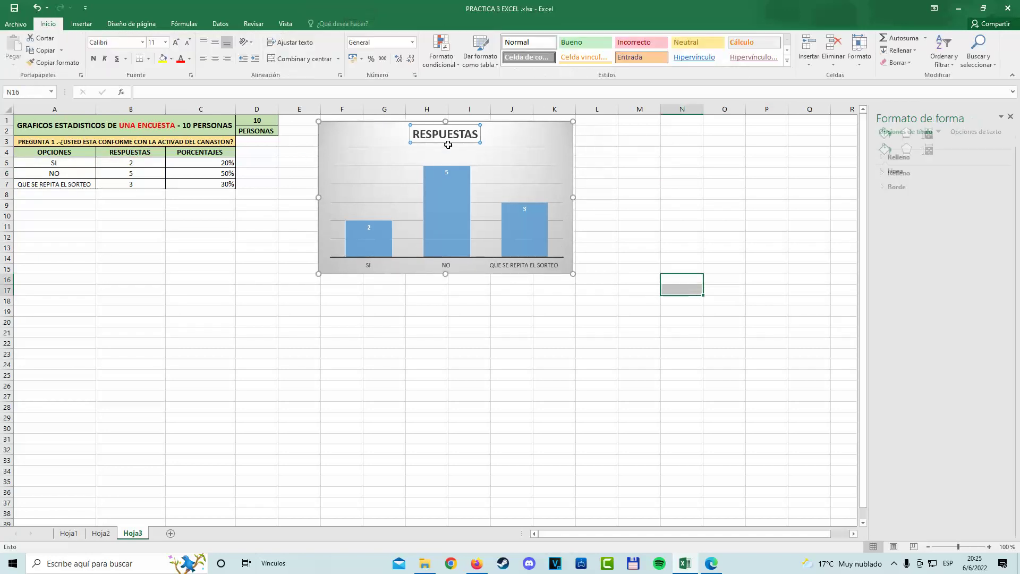
left_click(471, 151)
left_click(406, 143)
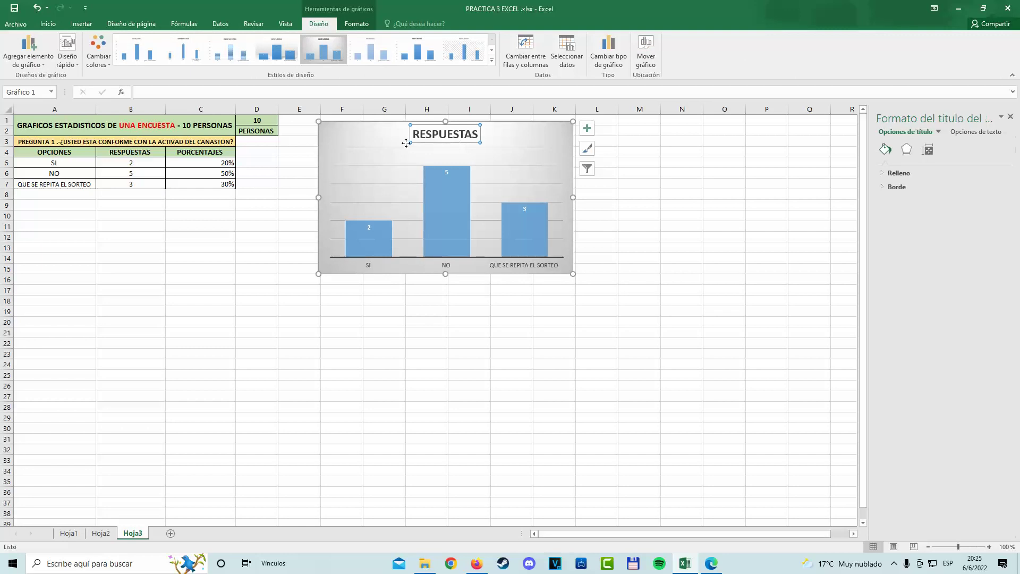
left_click(723, 248)
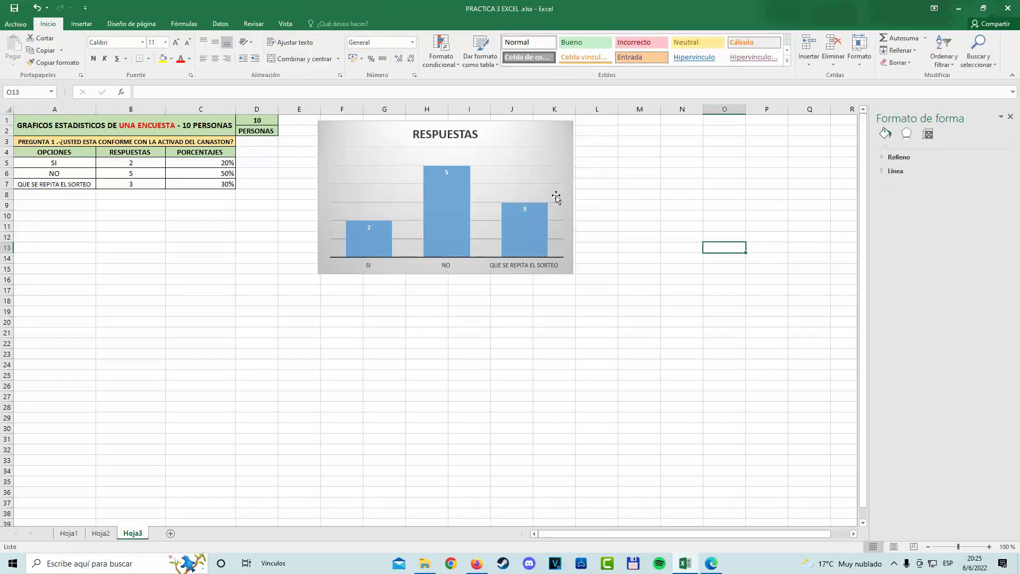
left_click(528, 159)
left_click(481, 135)
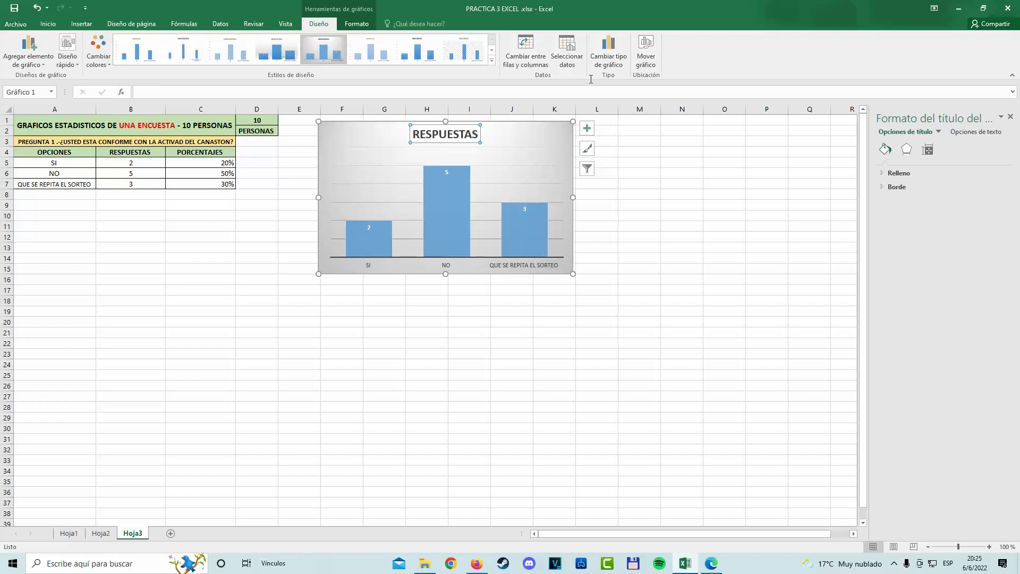
In Select Data, replace the series name with a reference to cell A3
left_click(567, 51)
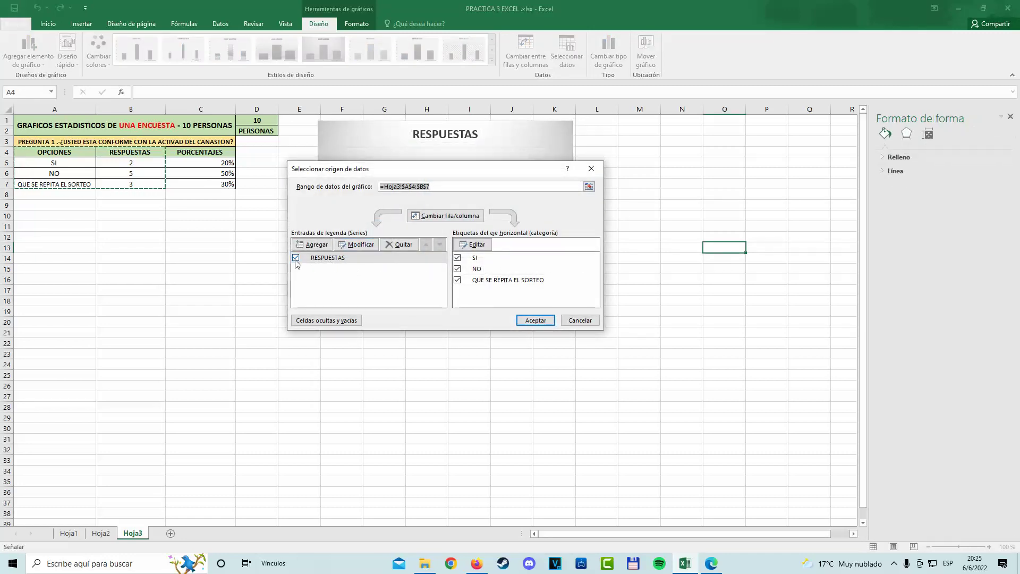
left_click(358, 244)
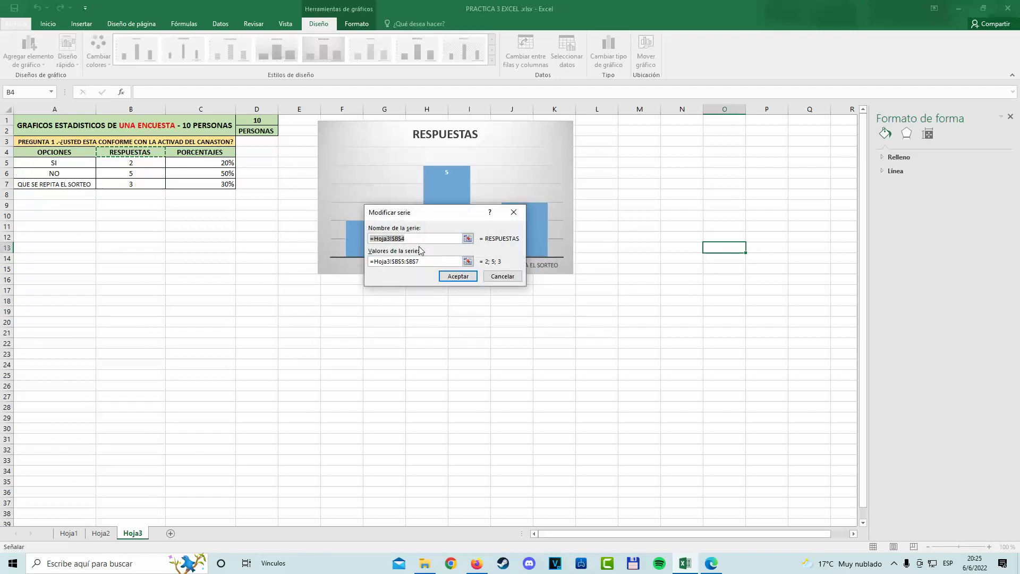
key("BackSpace")
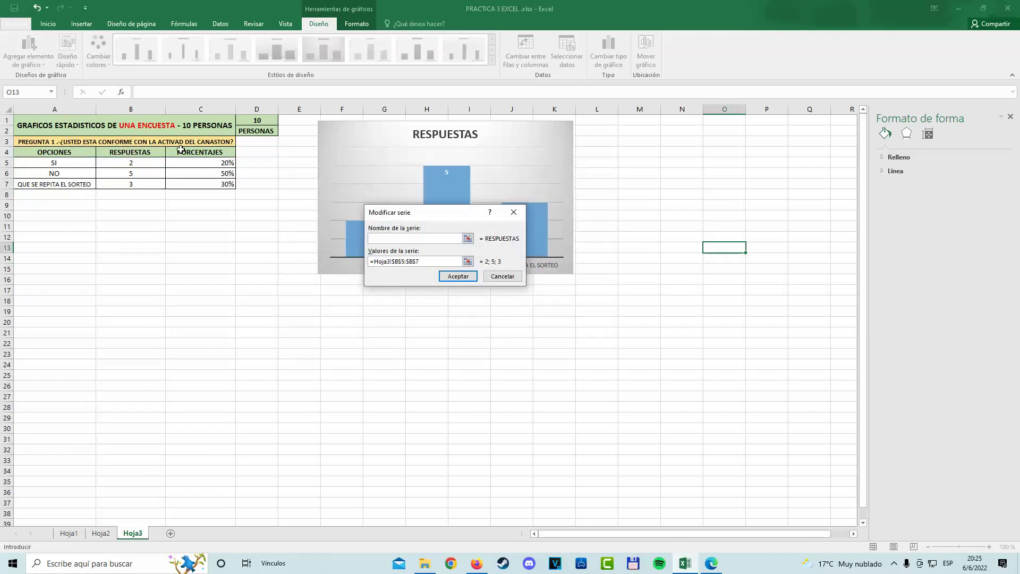
left_click(172, 142)
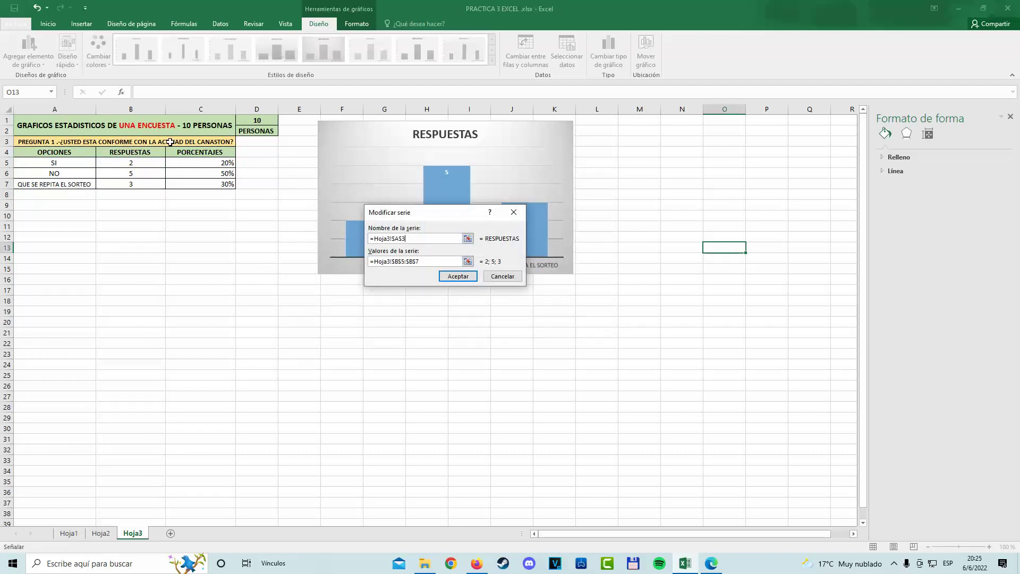
left_click(456, 277)
Close the data source dialog and reduce the chart title's font size twice
left_click(533, 321)
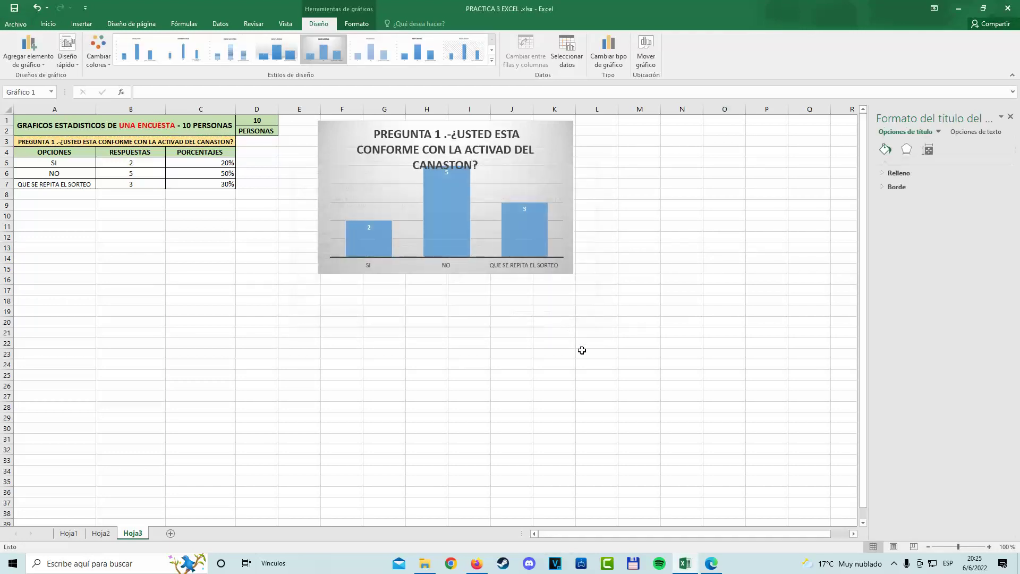
left_click_drag(480, 166, 373, 140)
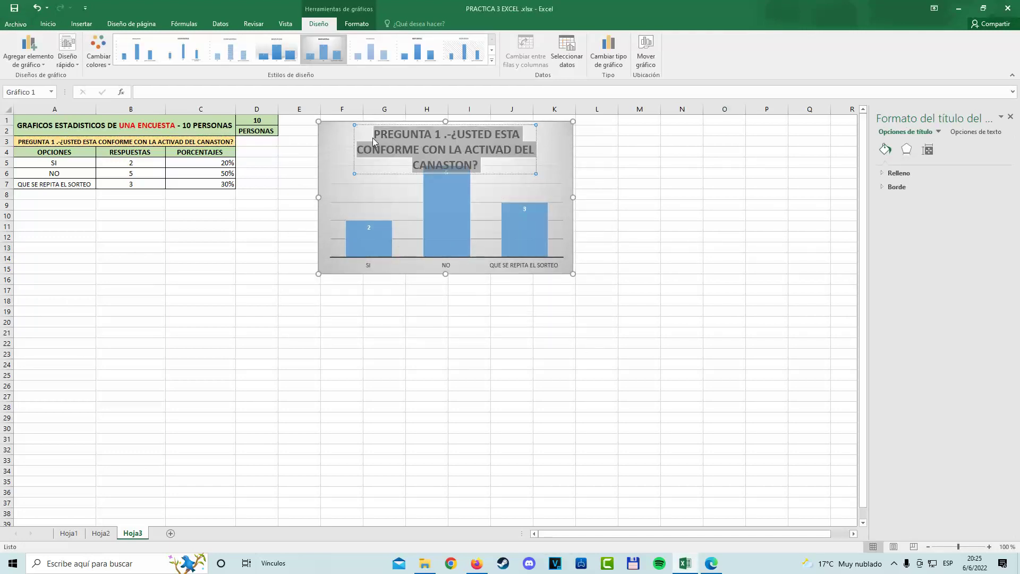
left_click(48, 23)
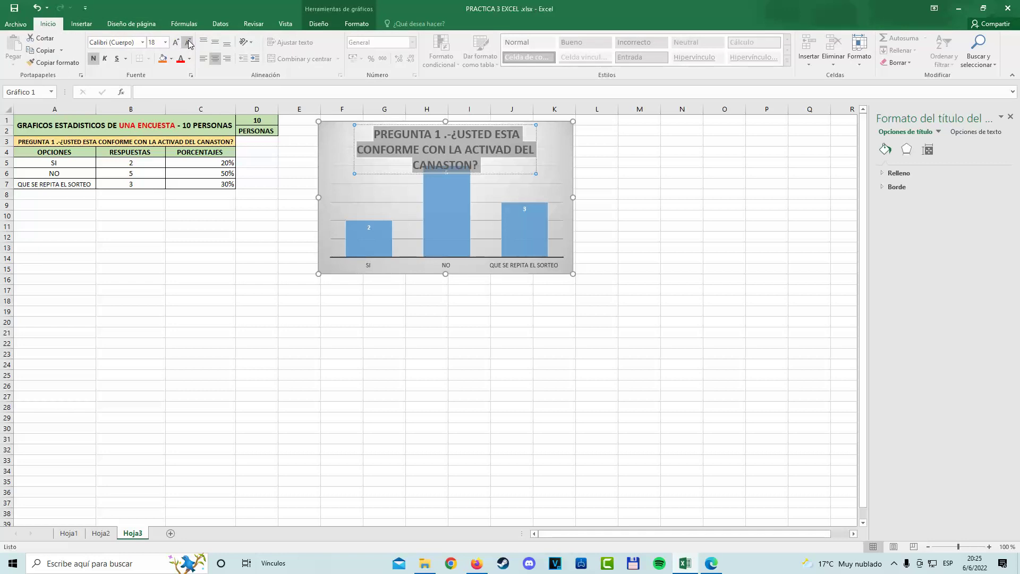
left_click(189, 42)
left_click(692, 267)
Check the chart's title and bar series, then deselect it and return to the guide PDF
left_click(596, 333)
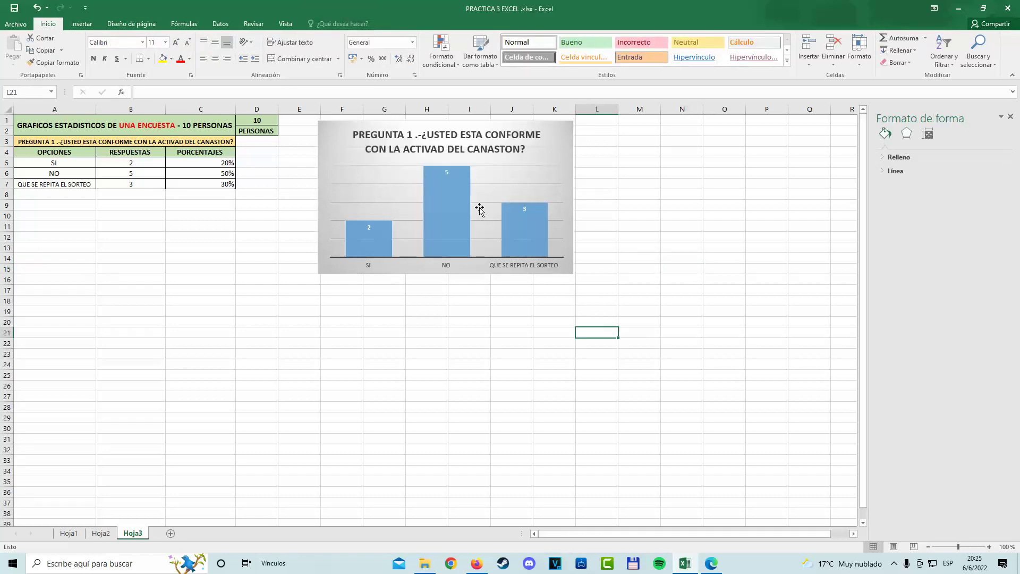
left_click(400, 129)
left_click(657, 215)
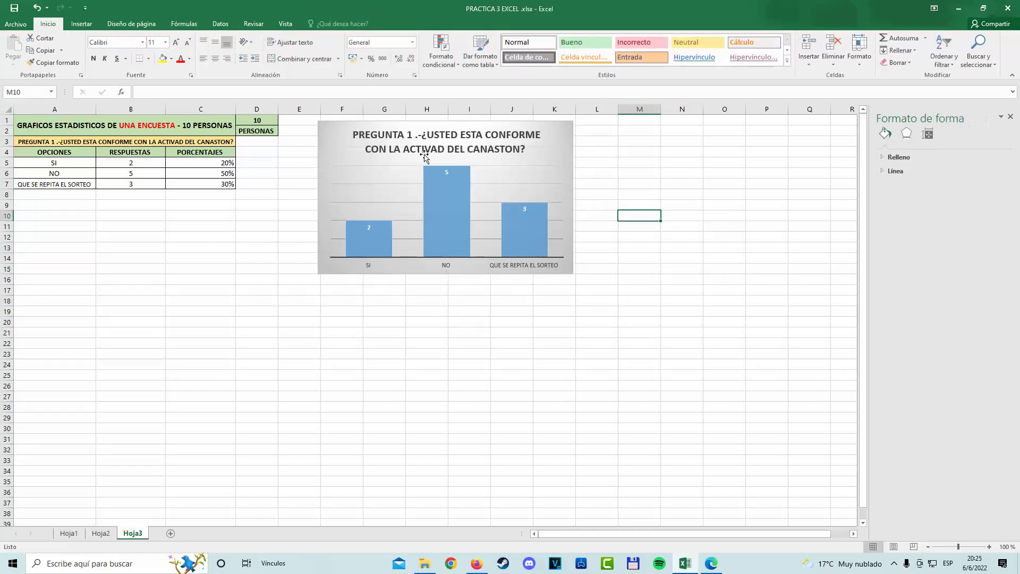
left_click(471, 152)
left_click(726, 215)
left_click(374, 242)
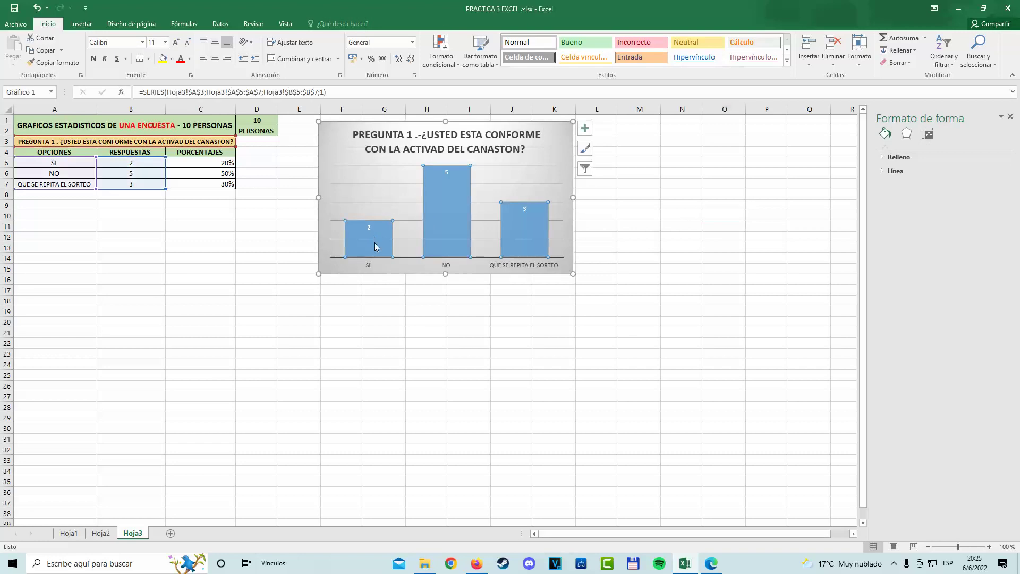
left_click(394, 333)
left_click(449, 208)
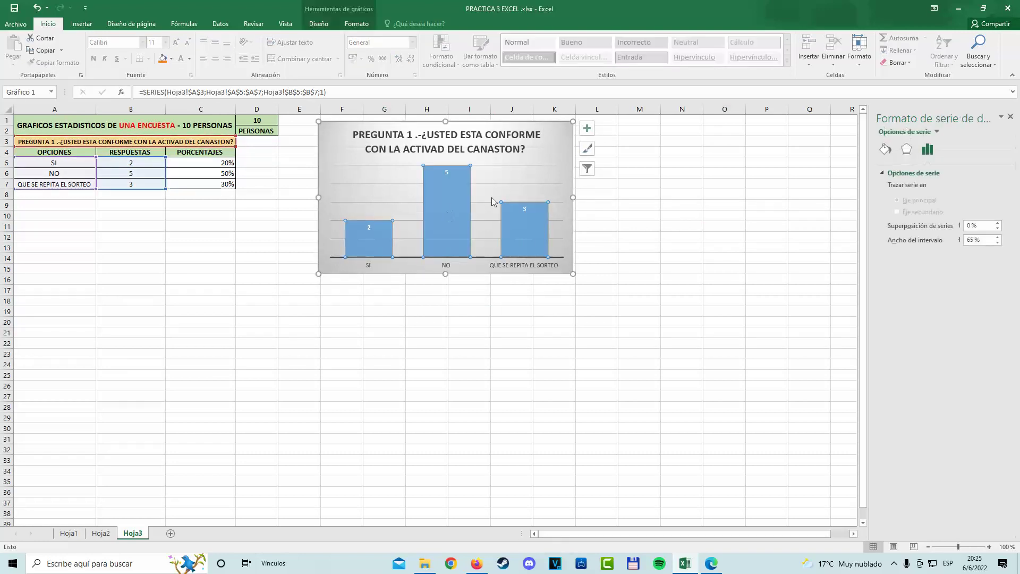
left_click(517, 332)
left_click(528, 227)
left_click(644, 333)
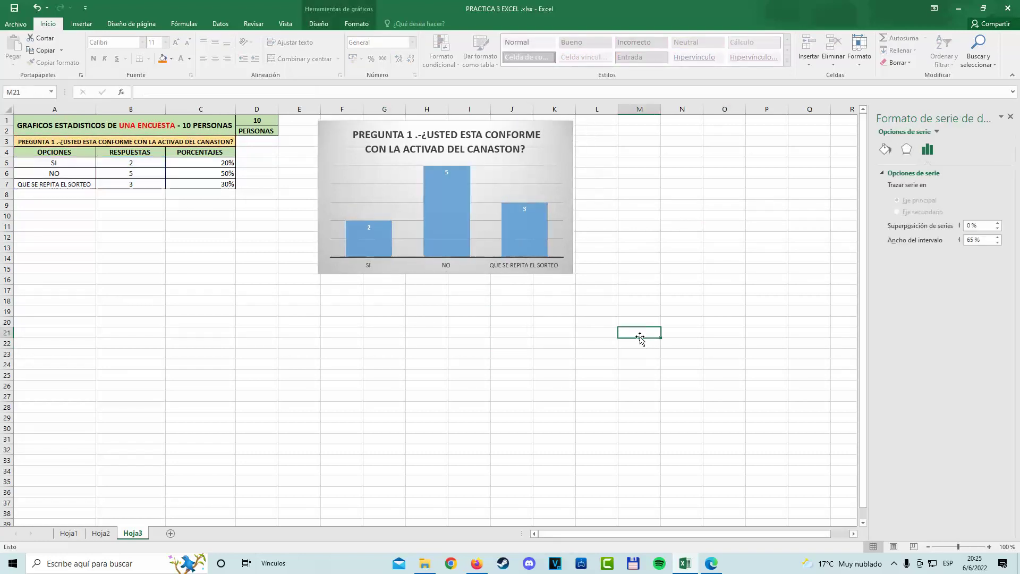
left_click_drag(663, 209, 665, 216)
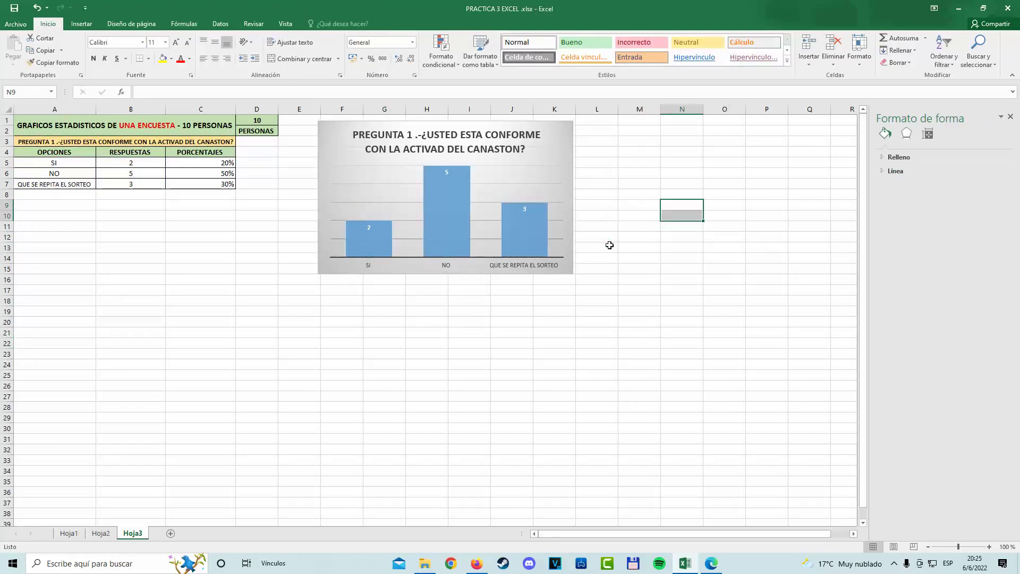
left_click(712, 563)
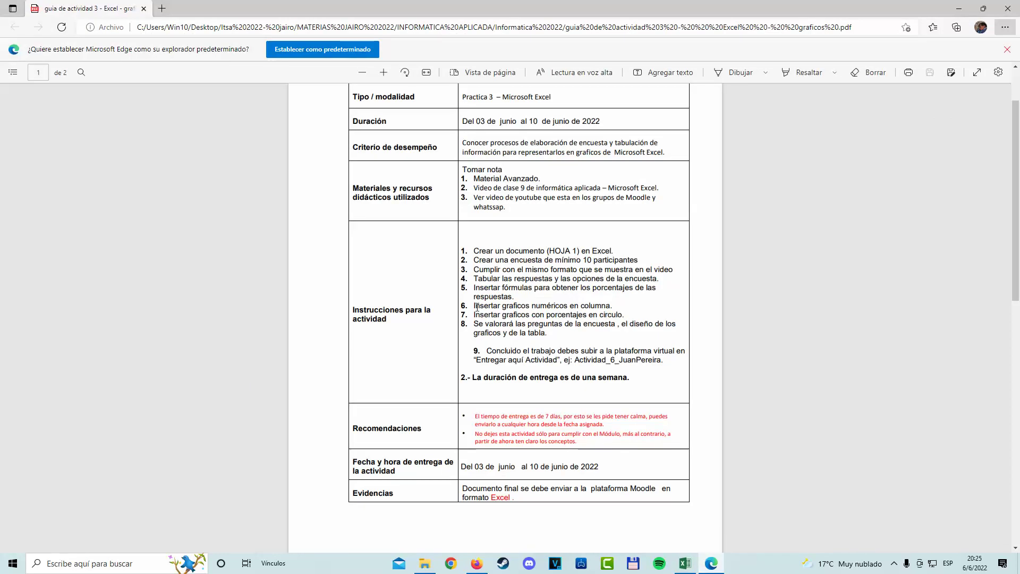
Highlight the guide's column-chart step and minimize Edge back to Excel
left_click_drag(475, 306, 616, 307)
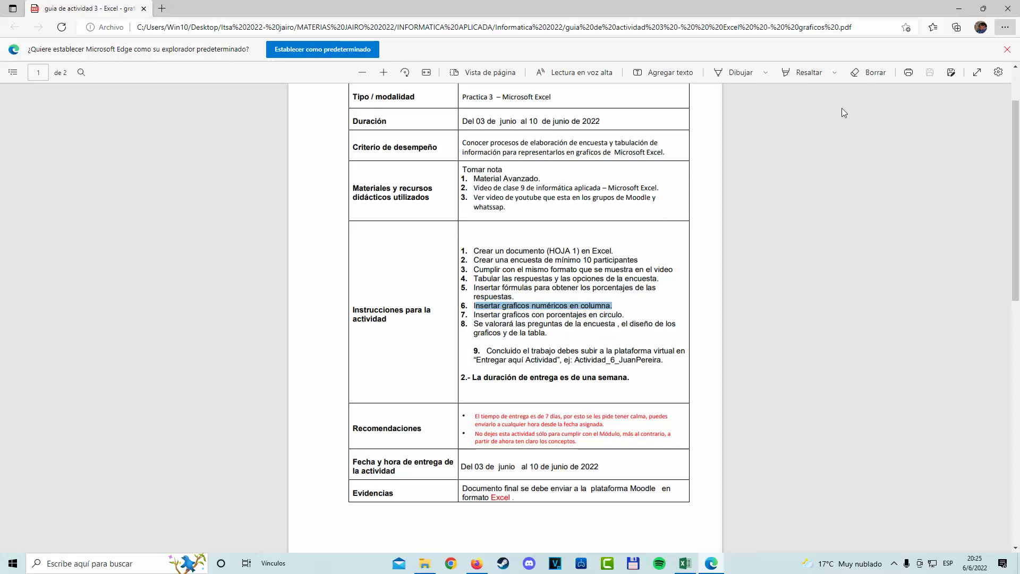
left_click(959, 9)
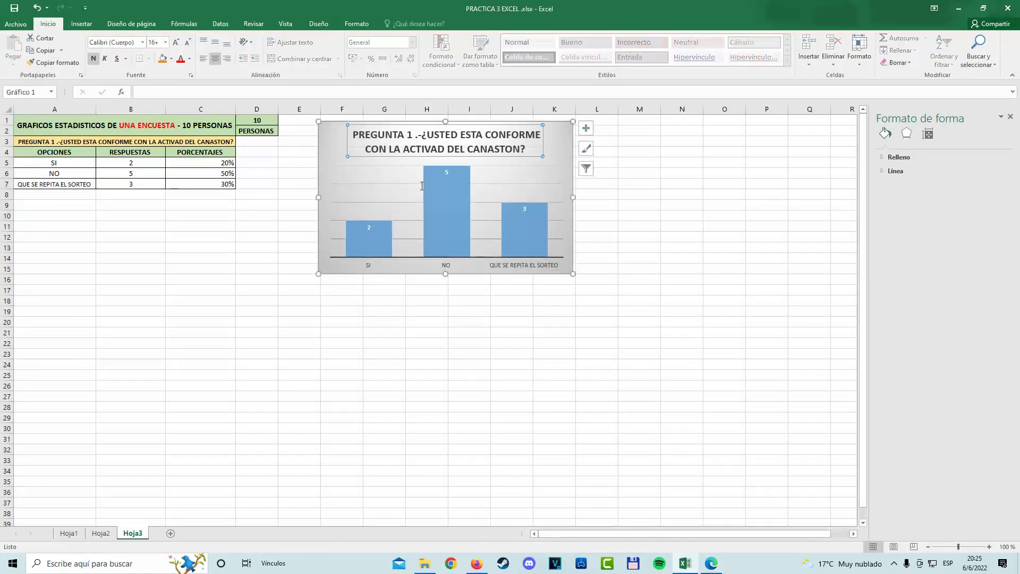
Deselect the column chart and clear stray selections on Hoja3
left_click(371, 222)
left_click(525, 223)
left_click(687, 234)
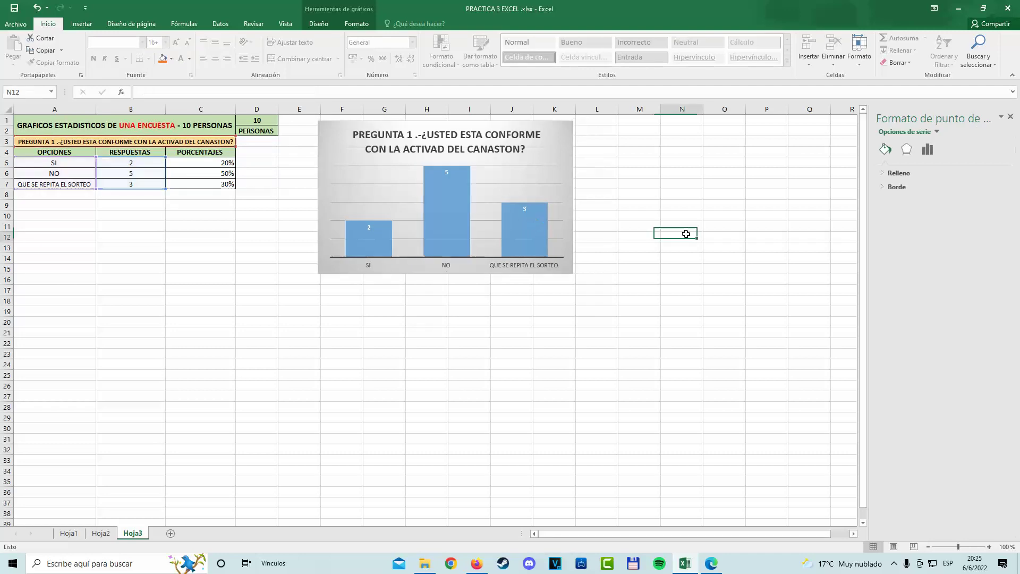
left_click_drag(632, 132, 813, 257)
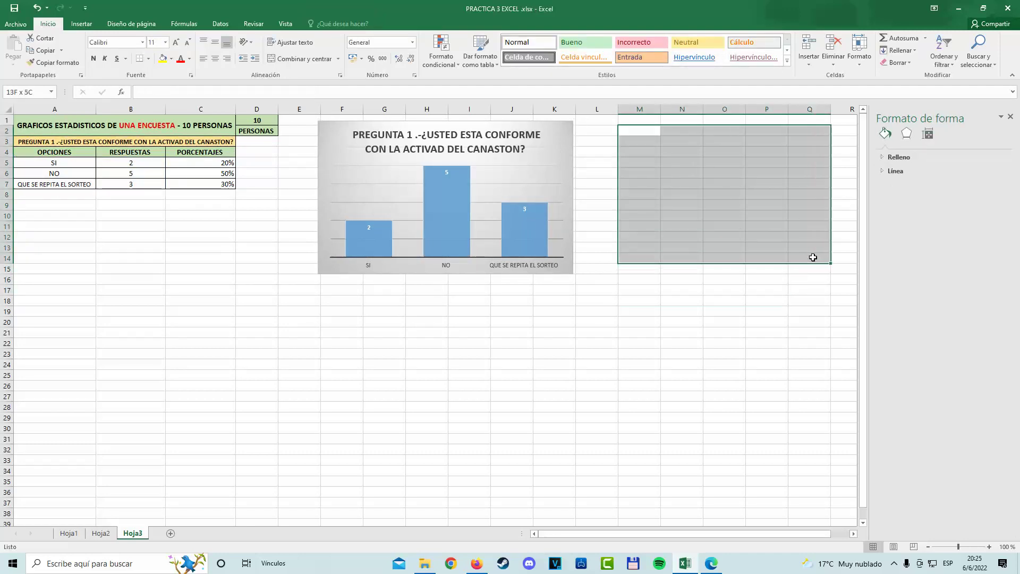
left_click(253, 296)
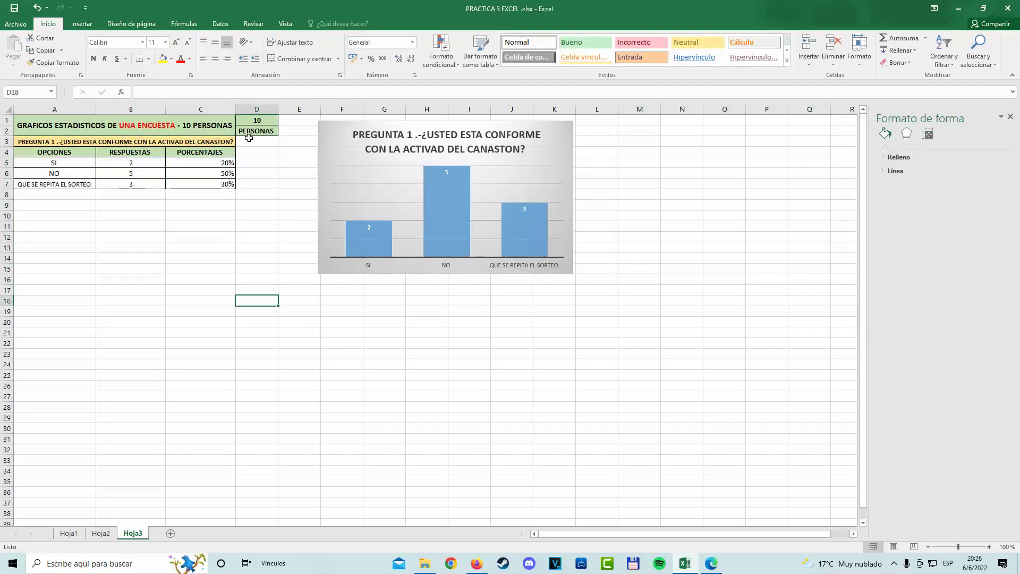
left_click(159, 269)
left_click(159, 258)
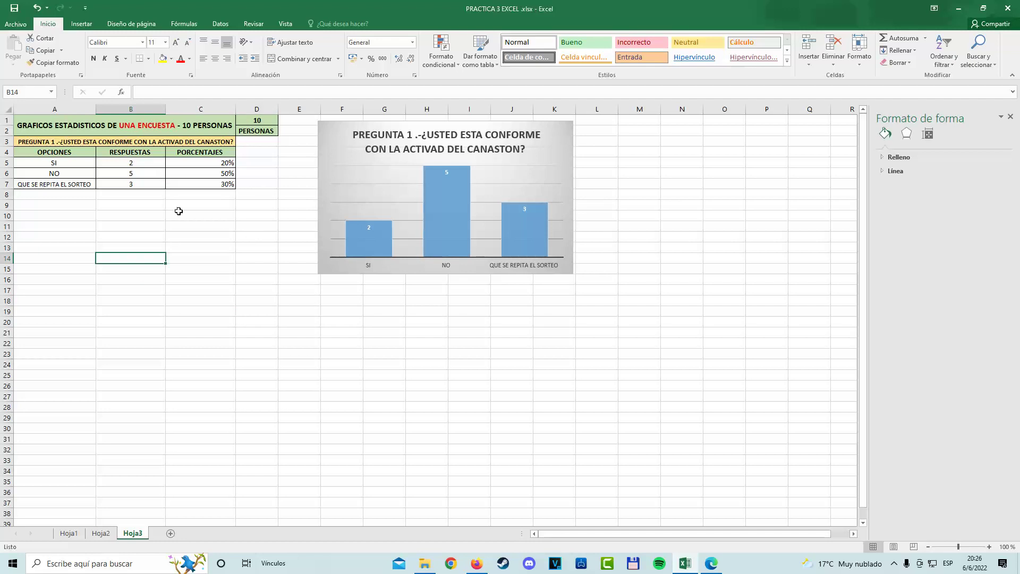
left_click(256, 244)
Select PORCENTAJES C4:C7 together with OPCIONES A4:A7 and view the Insertar chart types
left_click_drag(199, 154, 219, 184)
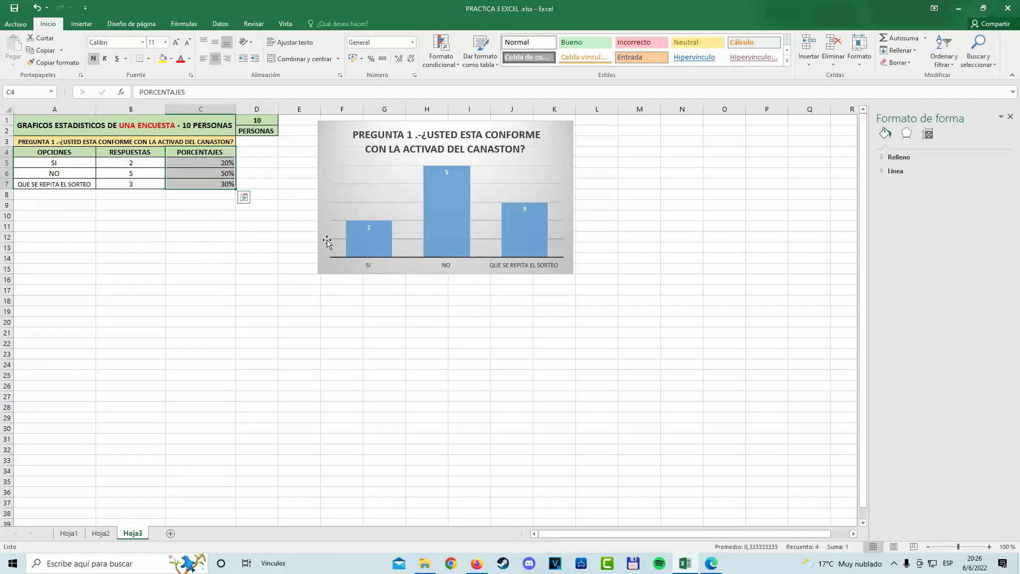
left_click_drag(85, 154, 87, 185)
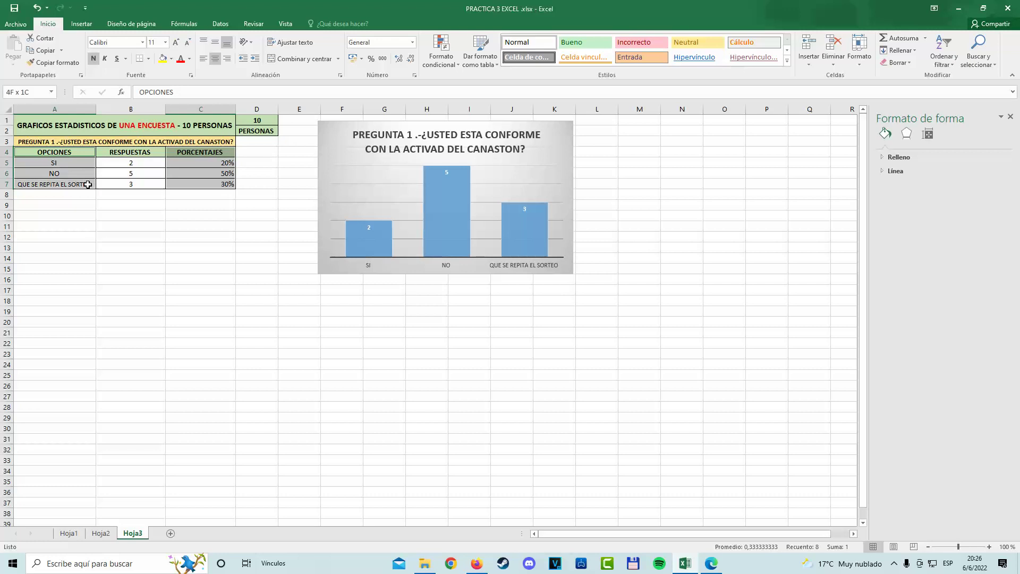
left_click(227, 276)
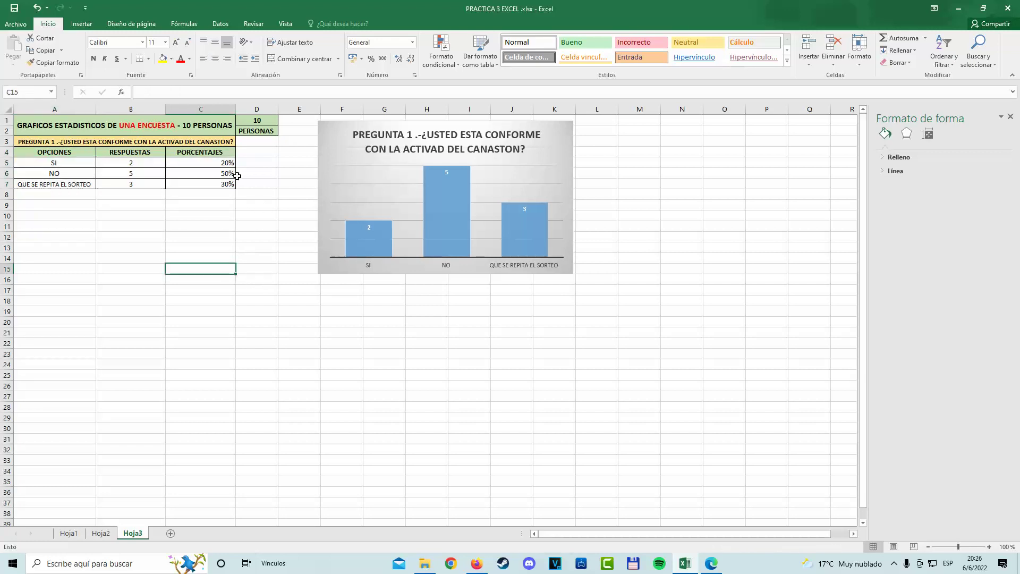
left_click(210, 154)
left_click_drag(210, 154, 219, 184)
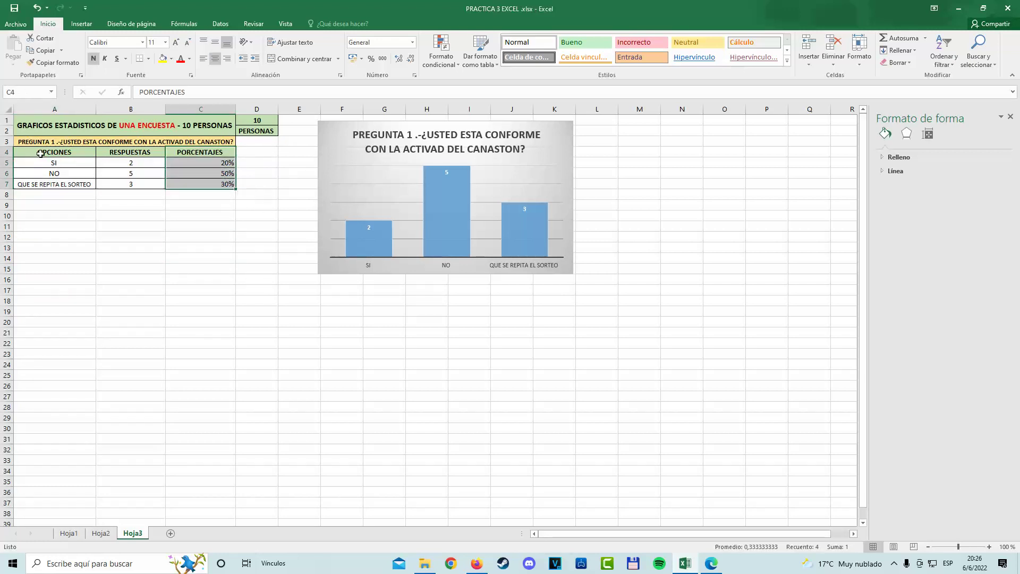
left_click_drag(41, 153, 54, 184)
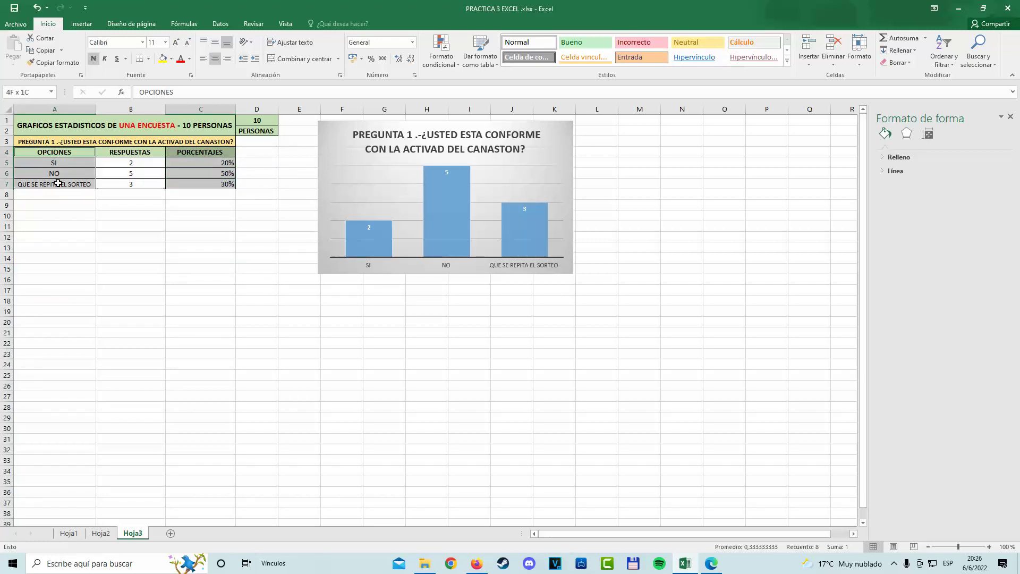
left_click(82, 24)
left_click(481, 42)
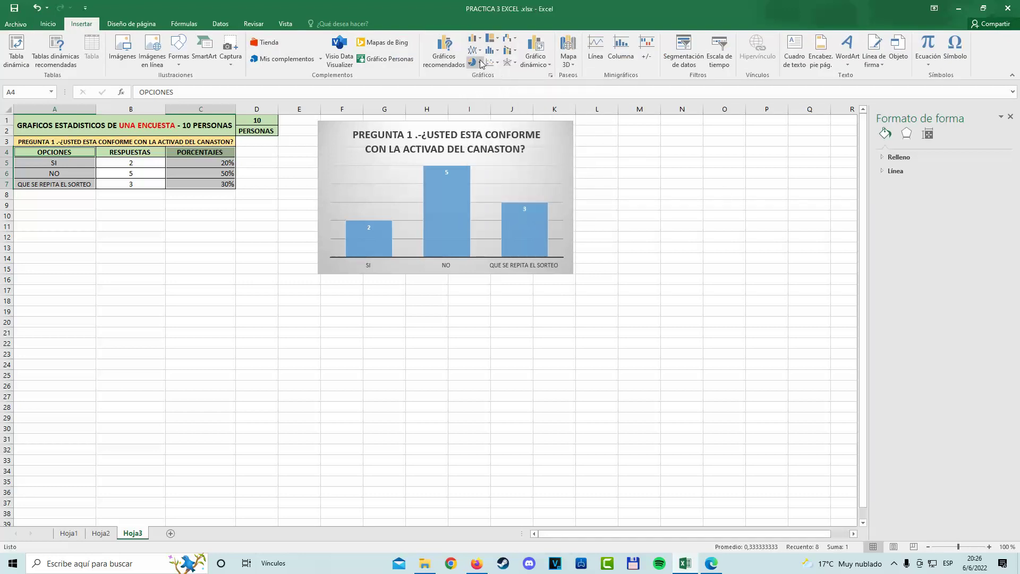
Insert a 3D pie chart of the percentages and place it right of the column chart
left_click(473, 62)
left_click(483, 138)
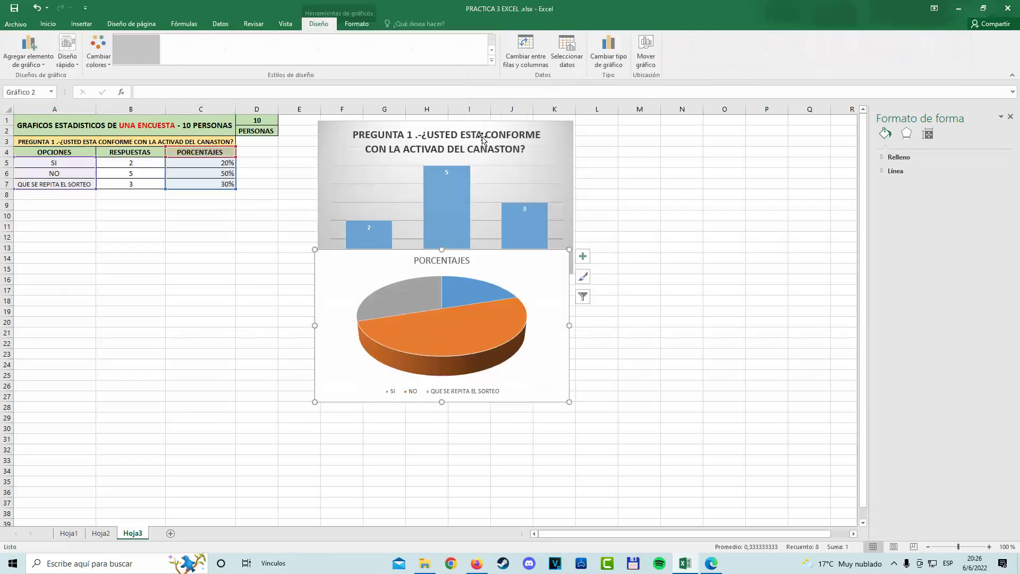
left_click_drag(608, 240, 809, 128)
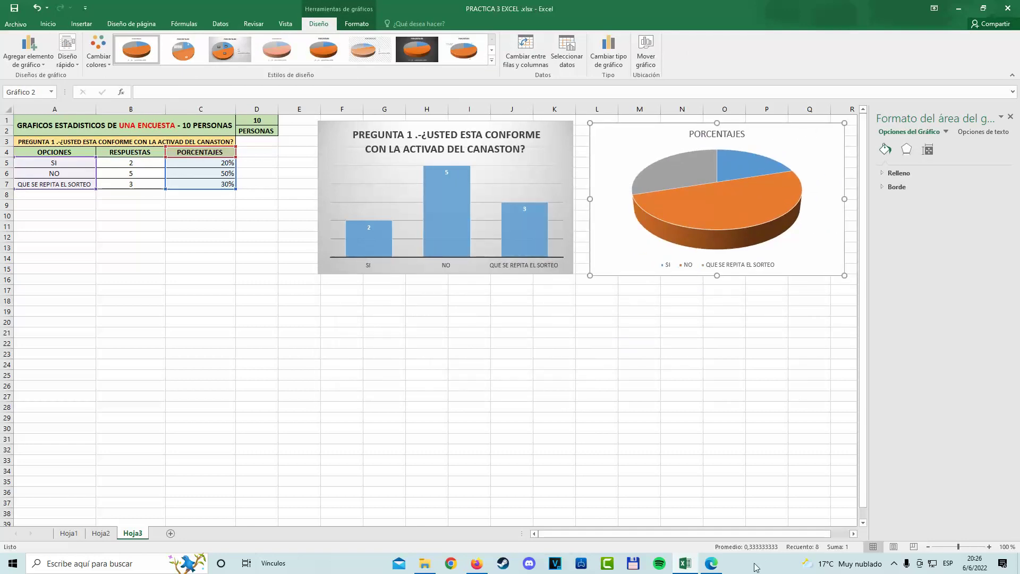
left_click_drag(744, 536, 759, 536)
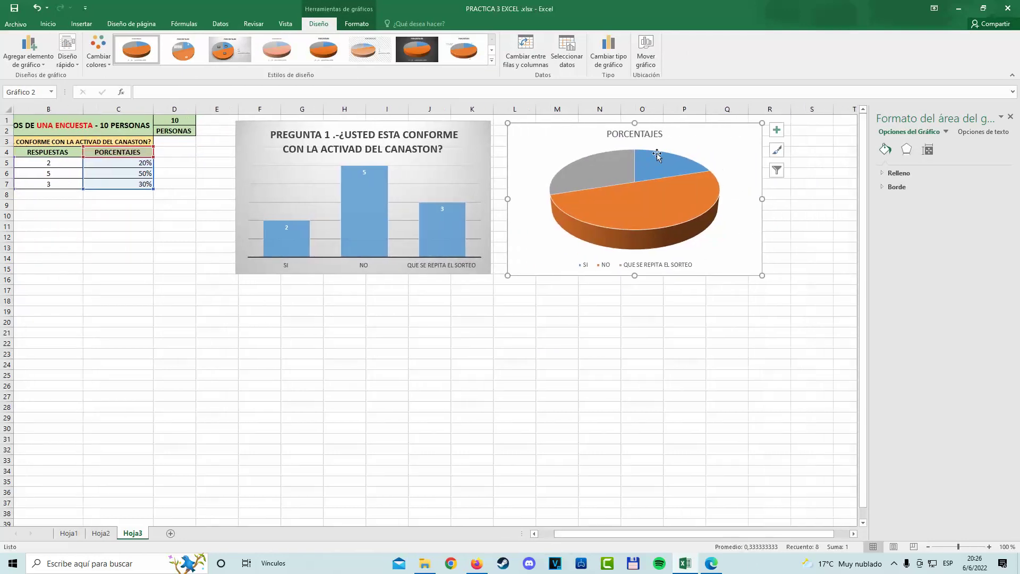
left_click(656, 154)
left_click(647, 391)
left_click(557, 364)
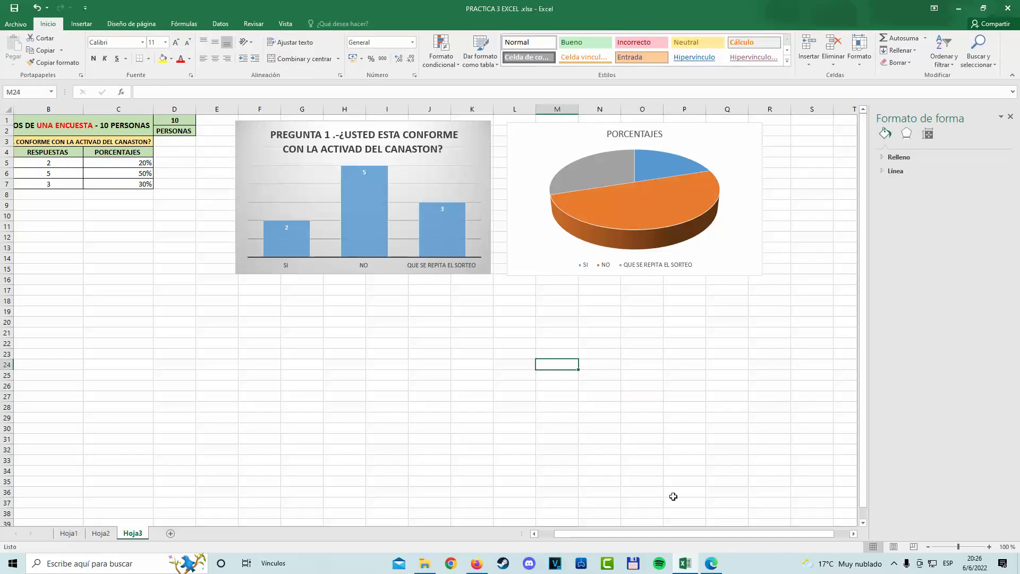
left_click_drag(666, 538, 650, 536)
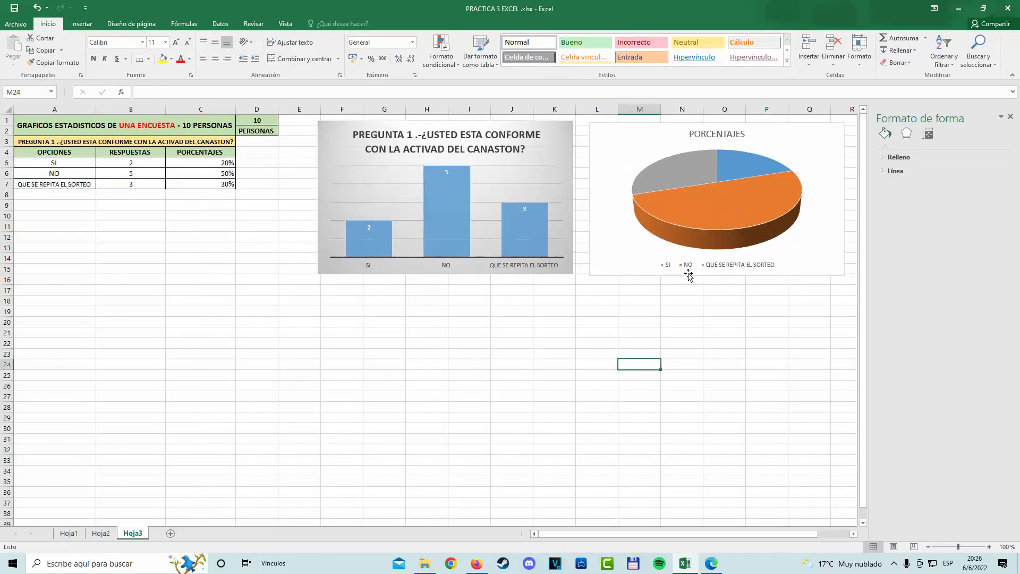
left_click(715, 302)
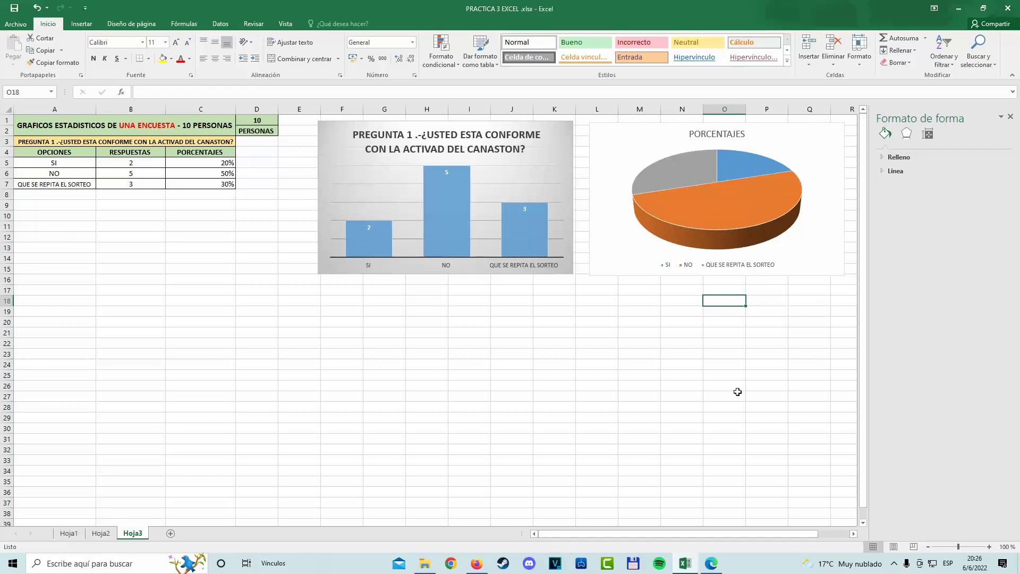
Give the pie chart the dark style with 20%, 50% and 30% slice labels
left_click(718, 206)
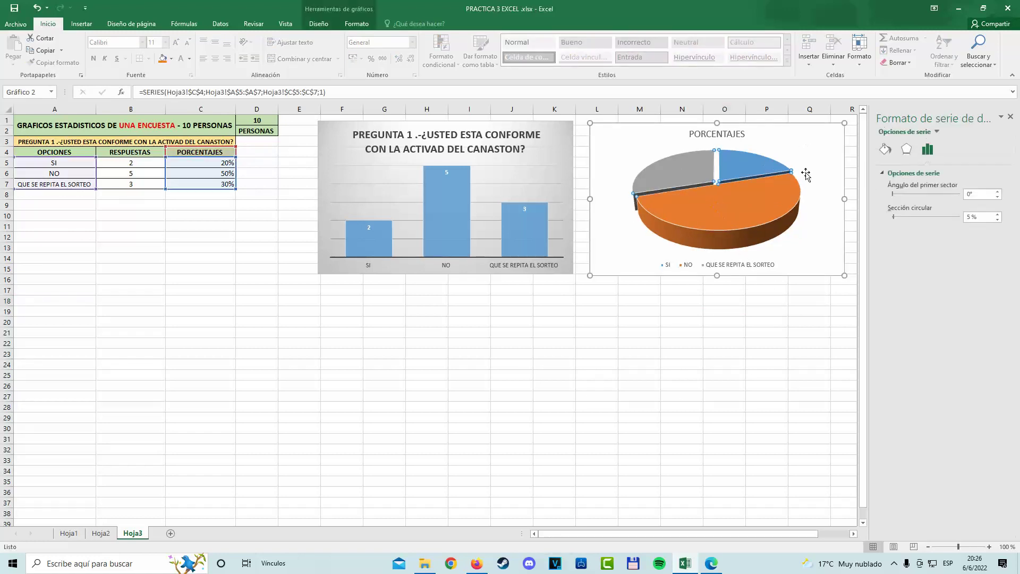
left_click(818, 191)
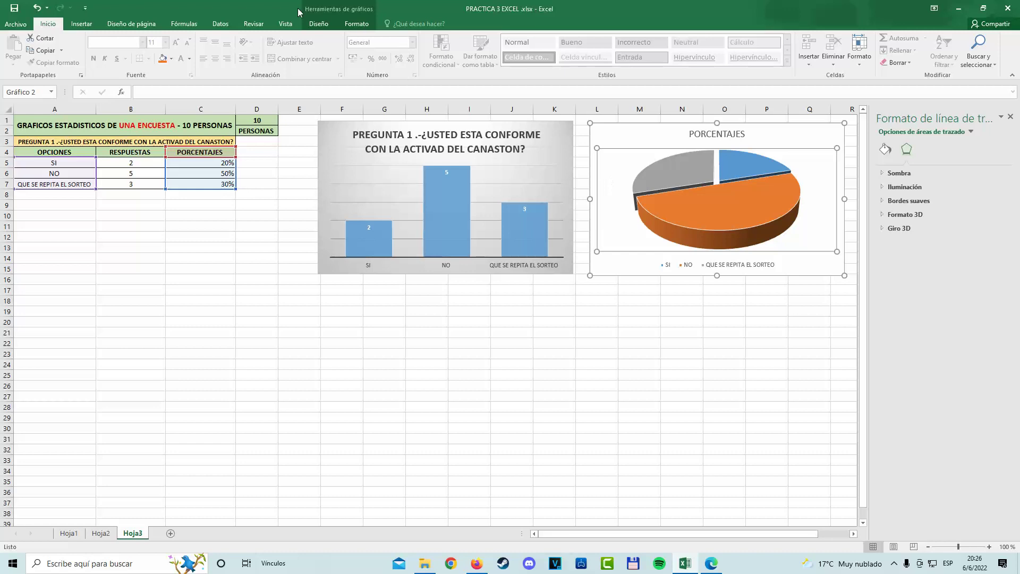
left_click(318, 24)
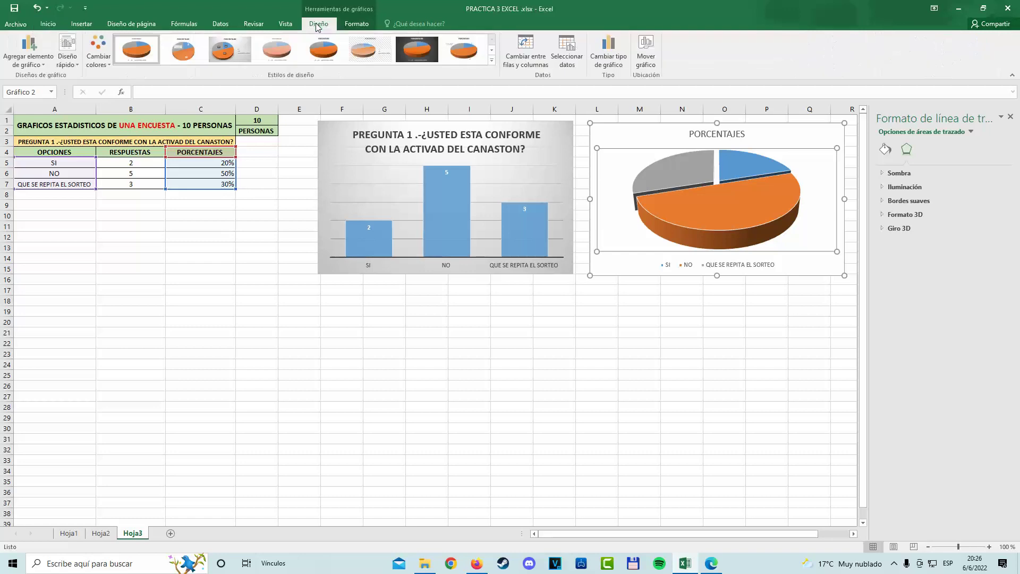
left_click(226, 53)
left_click(417, 49)
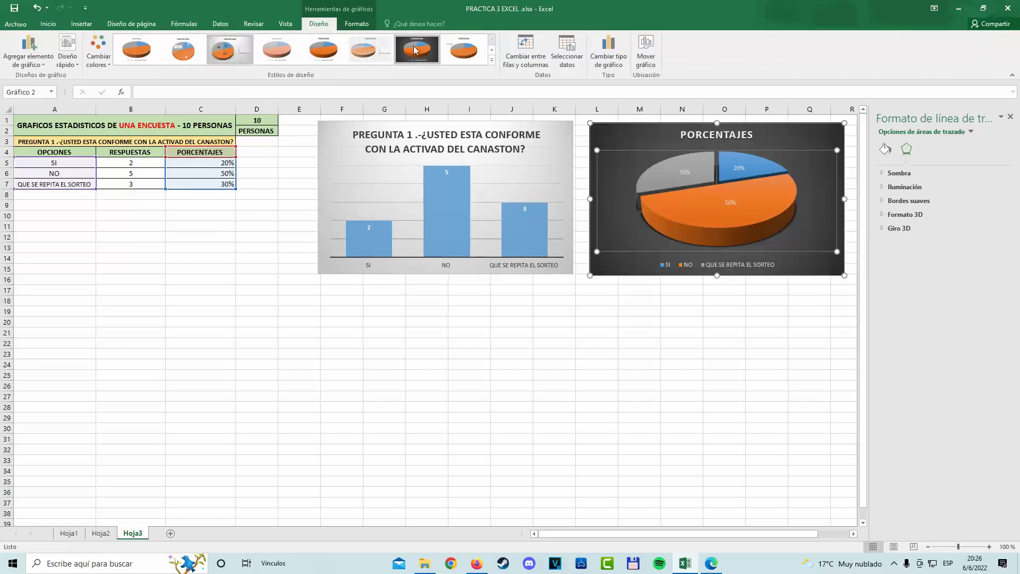
left_click(767, 342)
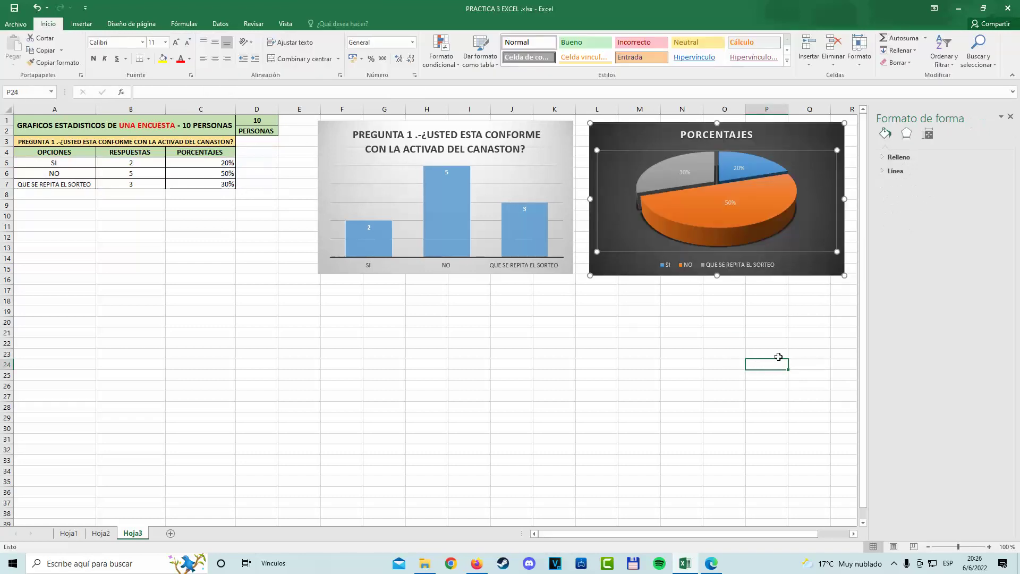
left_click(681, 343)
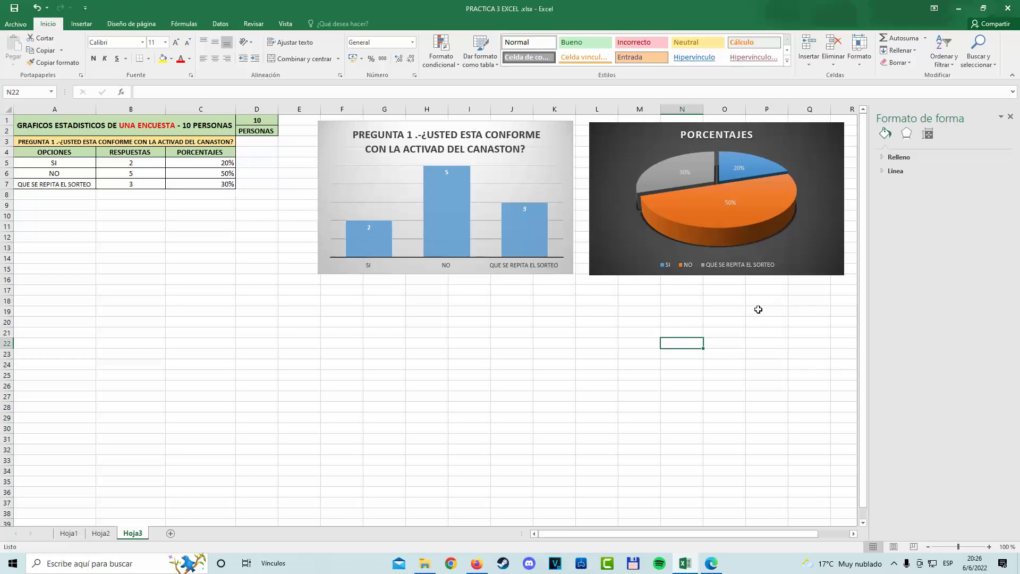
left_click(788, 168)
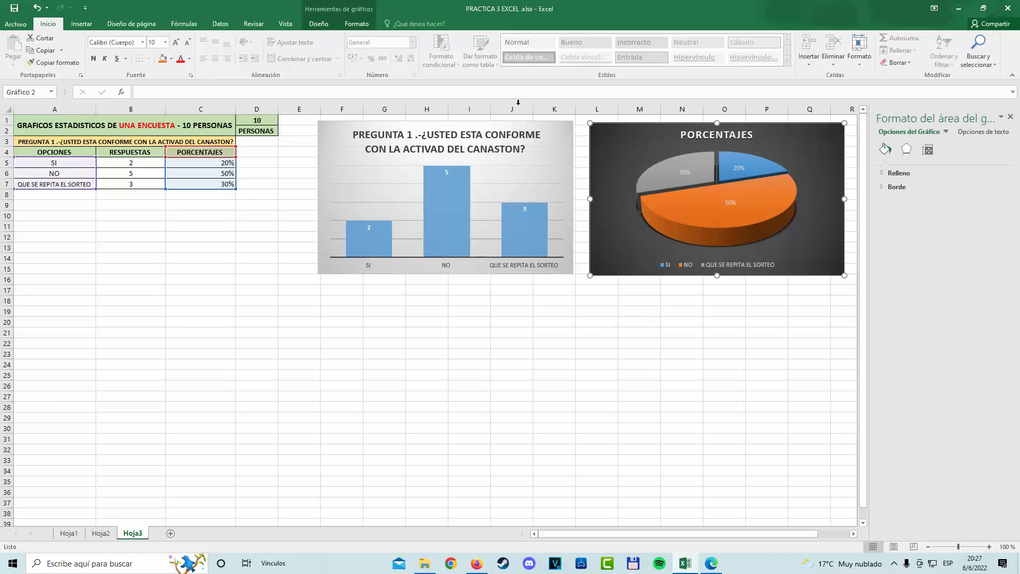
left_click(319, 23)
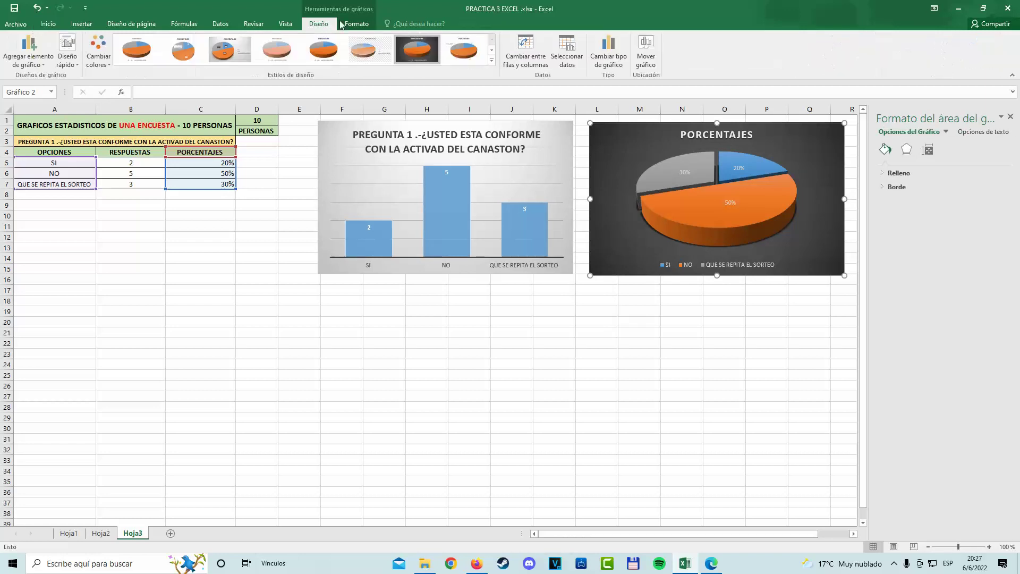
Point the pie chart's series name to cell A3 and close Select Data
left_click(561, 50)
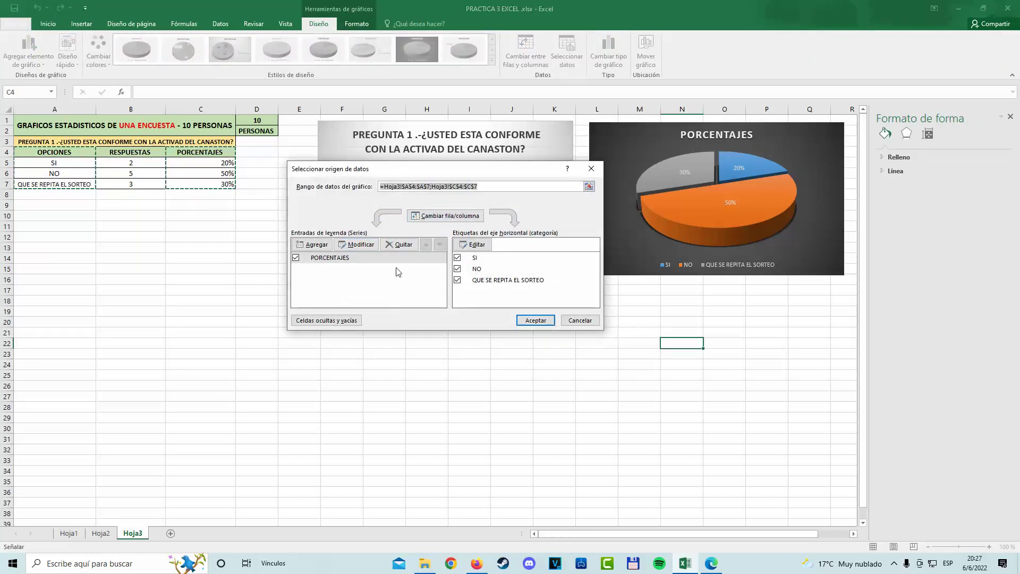
left_click(345, 246)
left_click(127, 143)
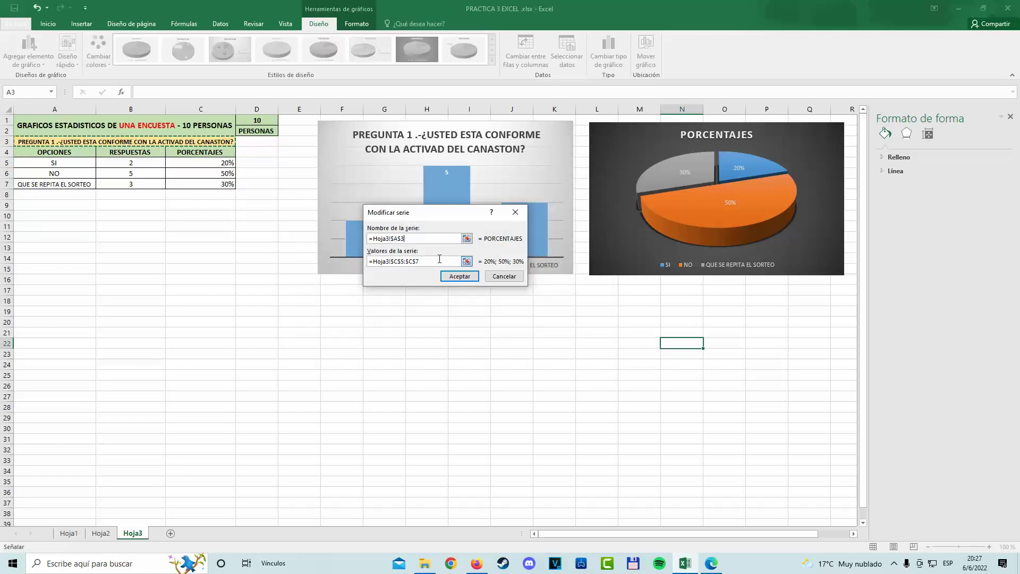
left_click(454, 276)
left_click(535, 320)
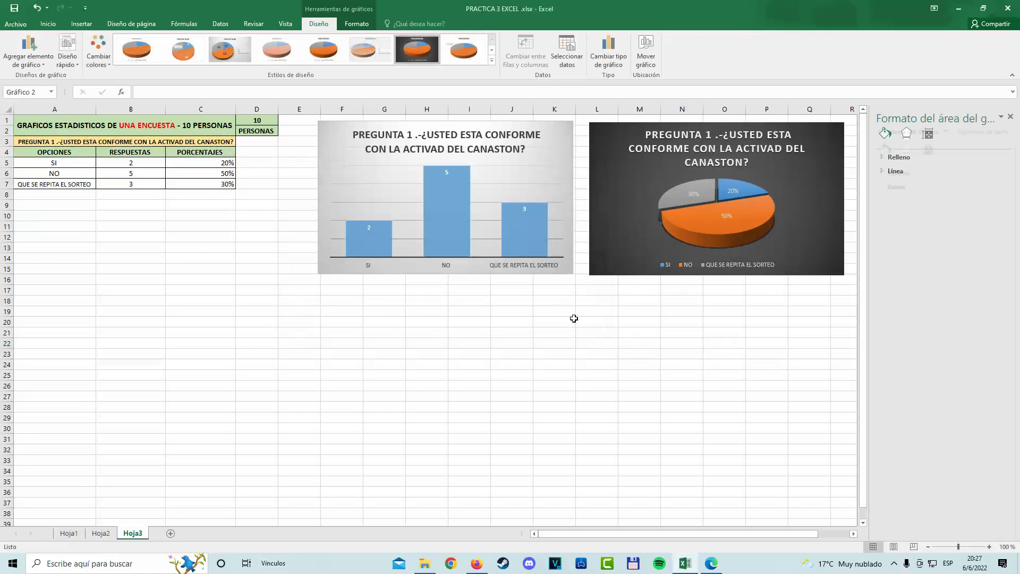
left_click(749, 352)
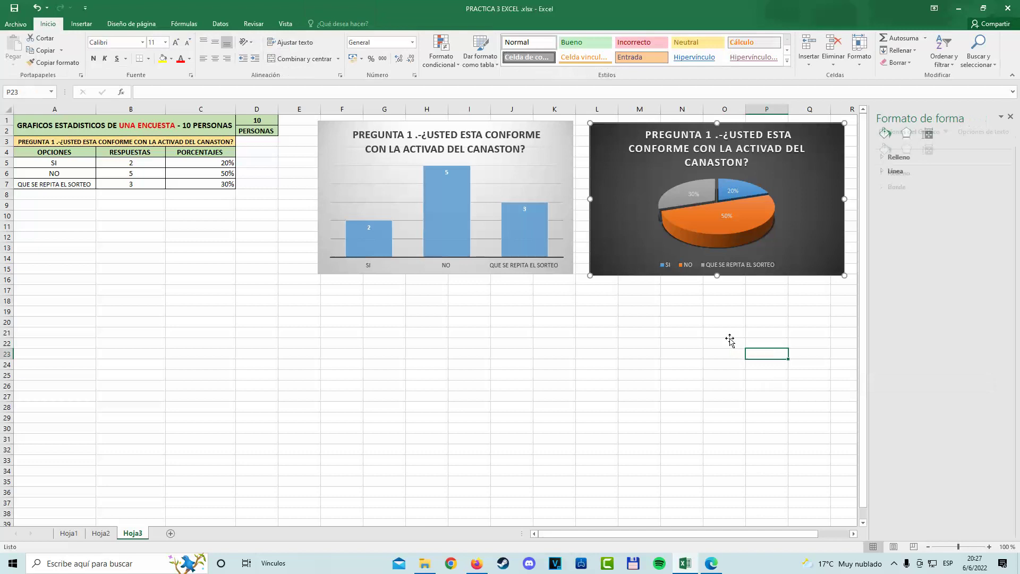
left_click(640, 384)
left_click(527, 169)
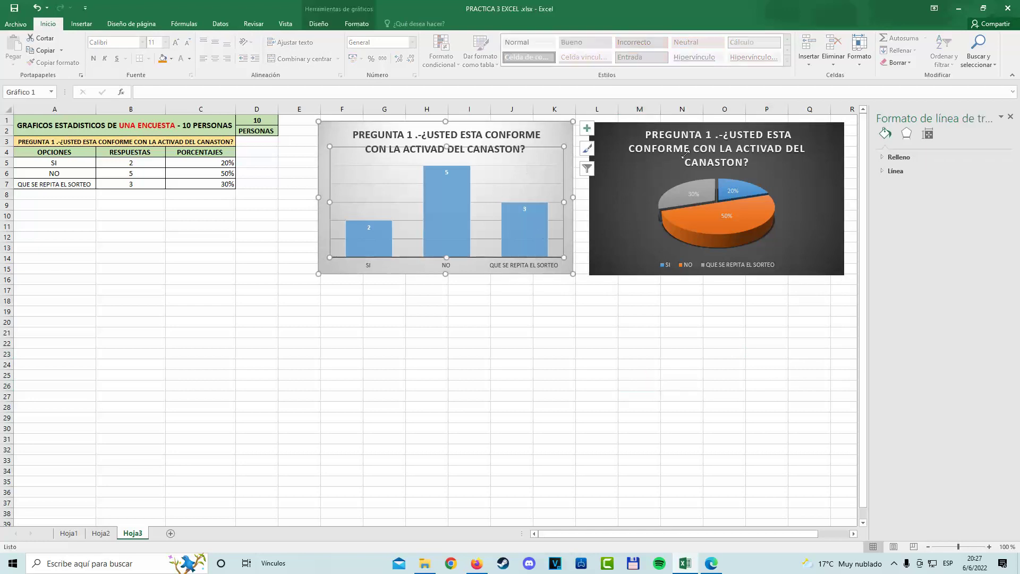
left_click(832, 135)
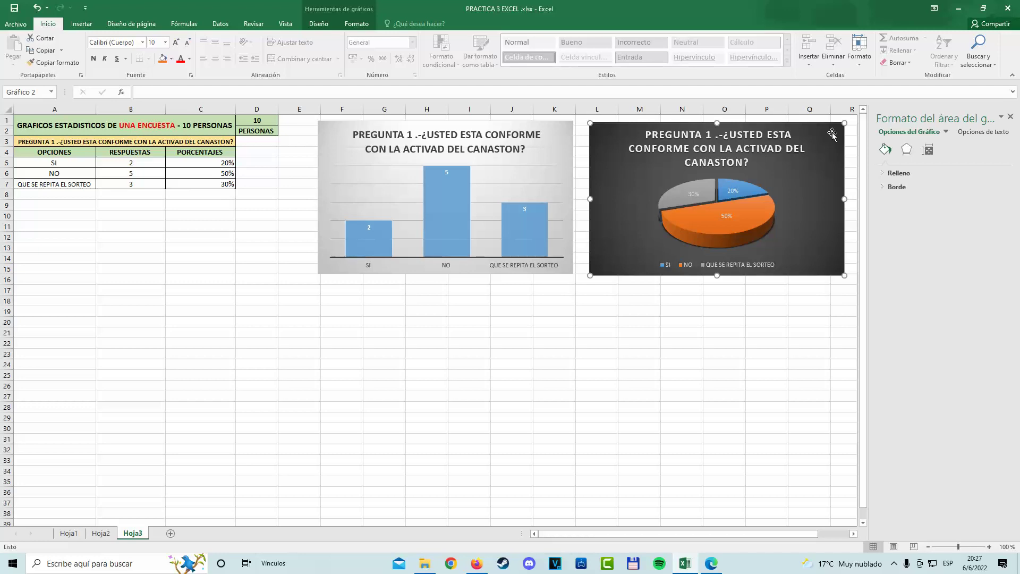
key("Down")
key("Down")
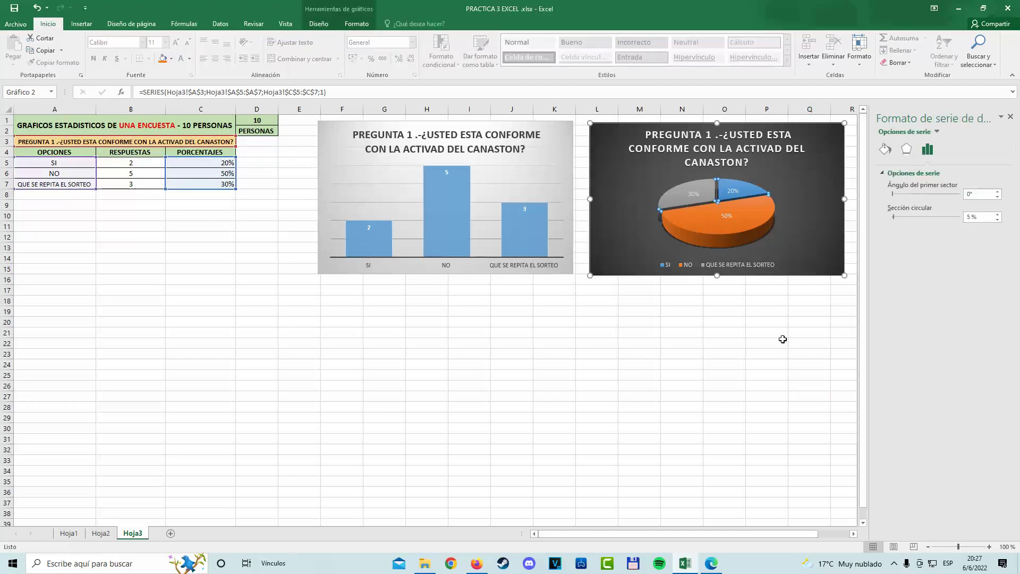
left_click(783, 339)
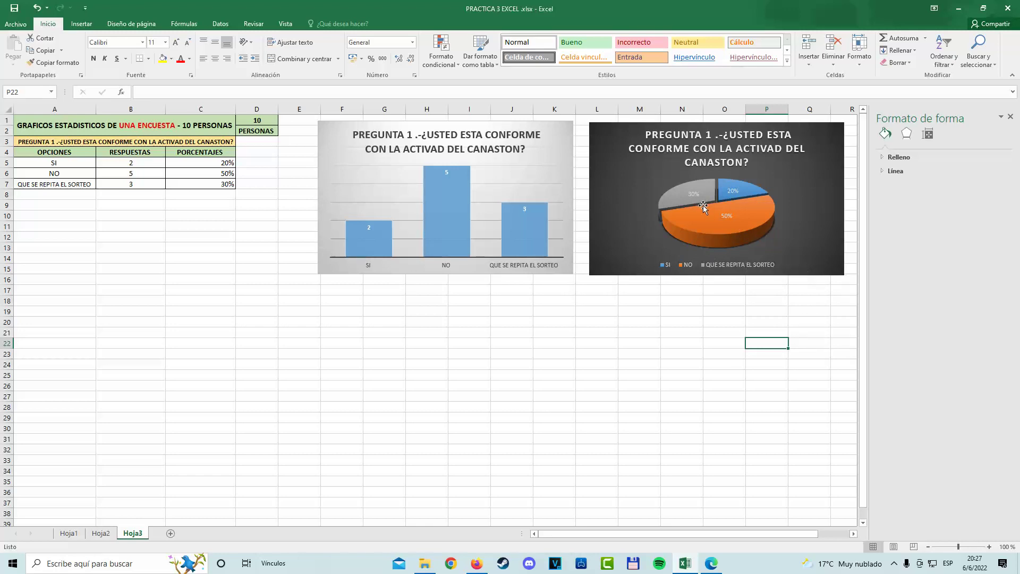
left_click(641, 343)
left_click(445, 408)
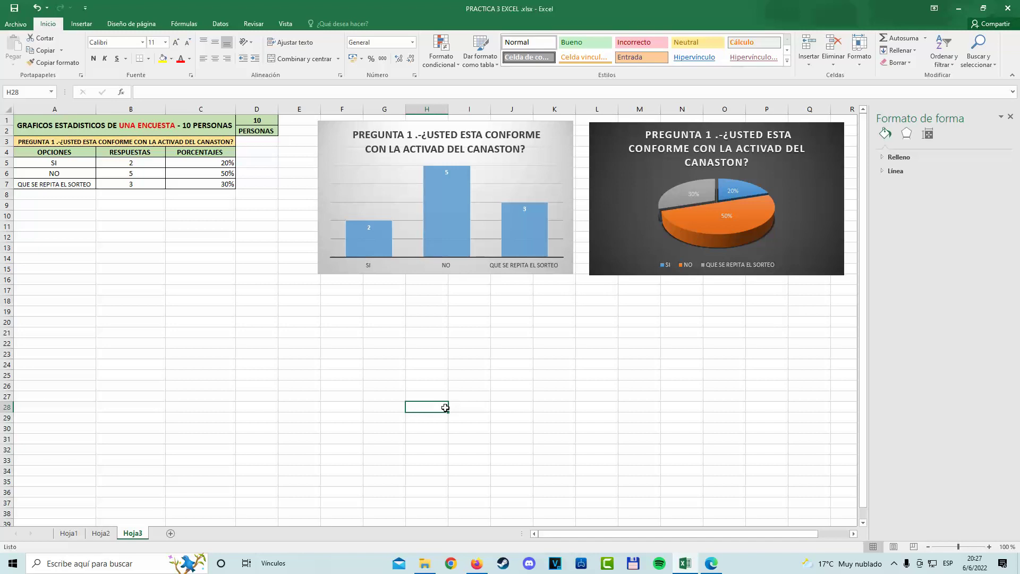
left_click(156, 140)
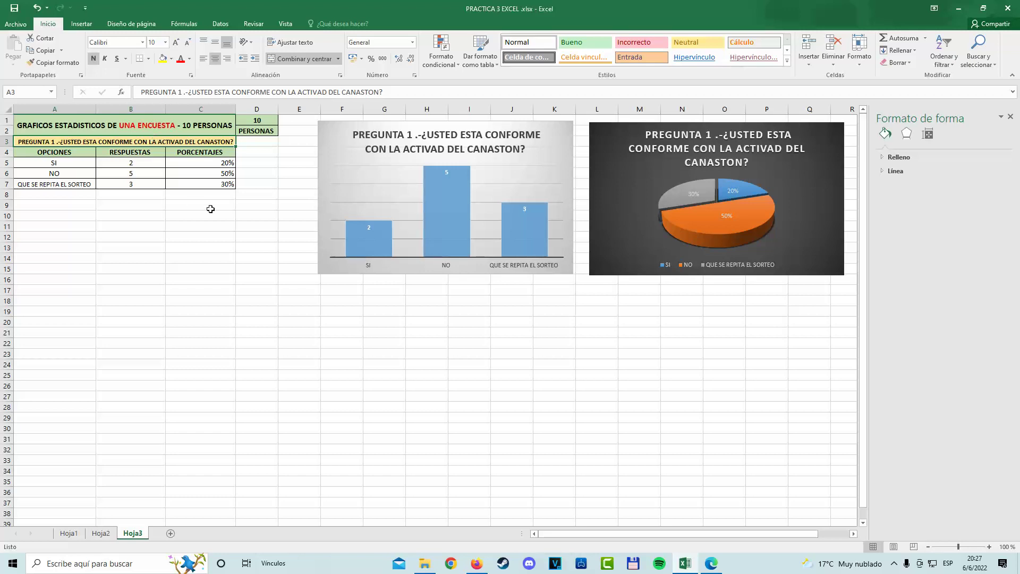
left_click(244, 204)
left_click(266, 244)
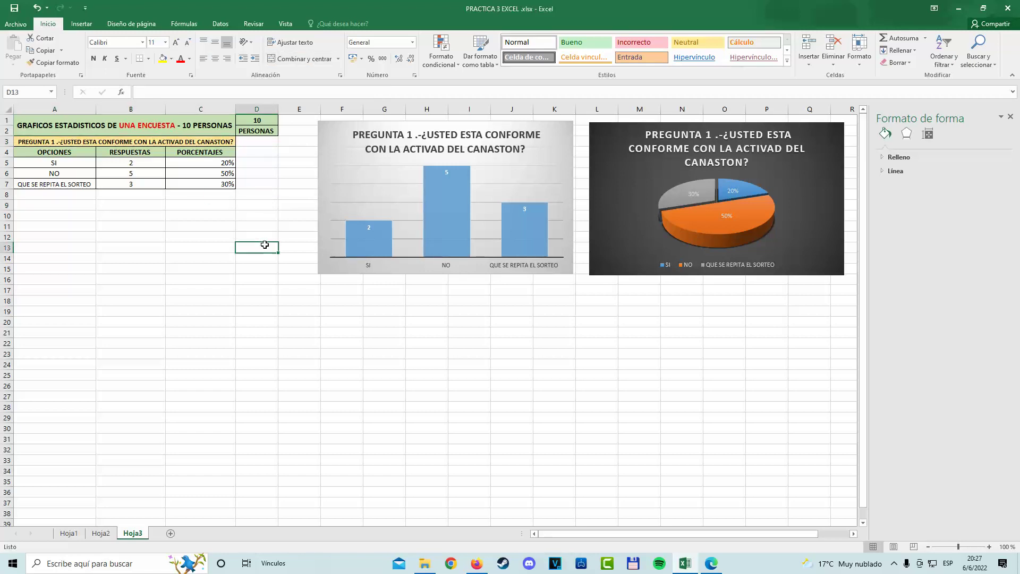
left_click(264, 233)
left_click(261, 216)
left_click(290, 194)
left_click(265, 225)
left_click(295, 313)
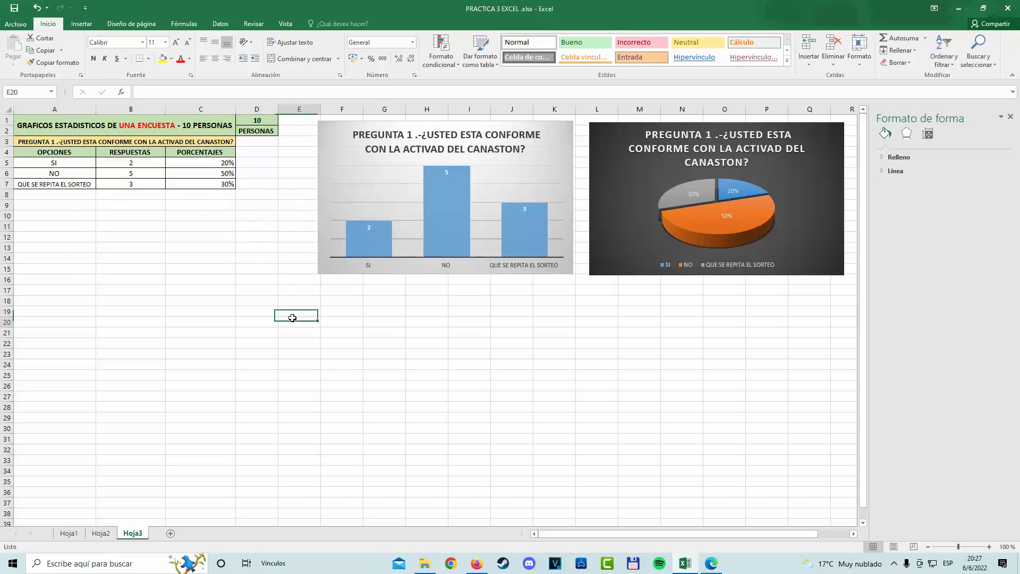
left_click(287, 320)
left_click(381, 283)
left_click(329, 282)
left_click(287, 280)
left_click(232, 280)
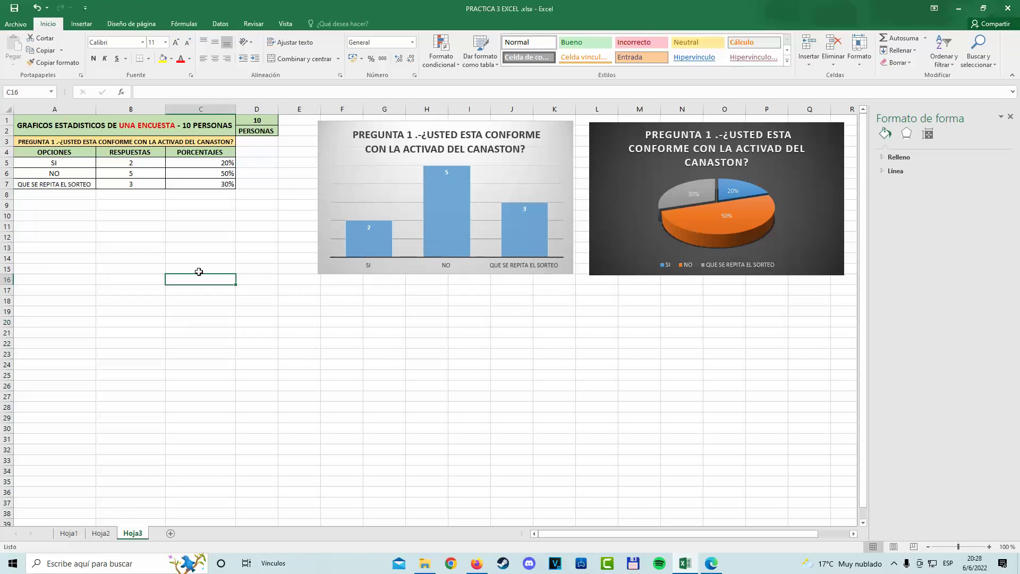
left_click(290, 301)
left_click(257, 311)
left_click(218, 300)
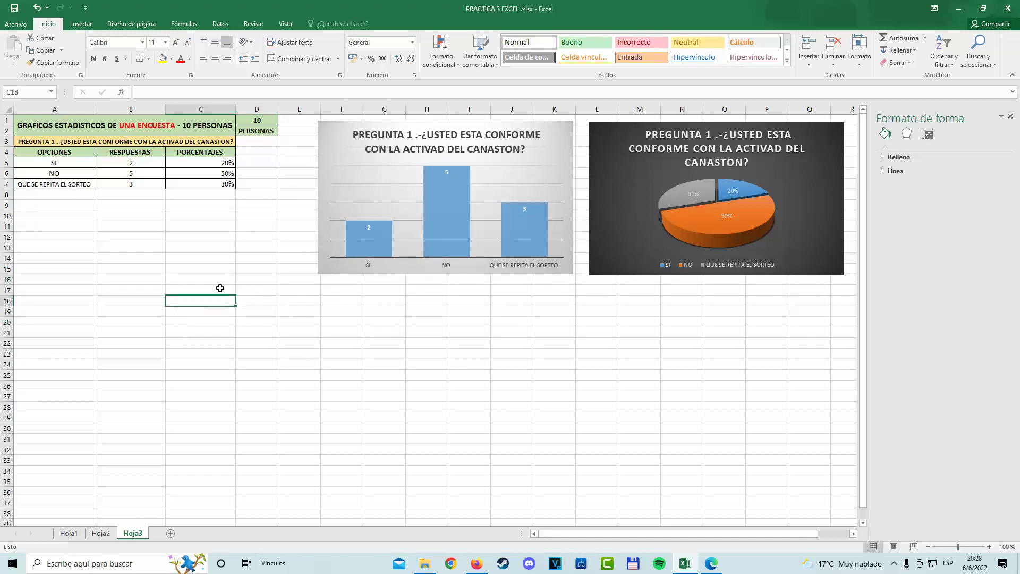
left_click(207, 282)
left_click(531, 431)
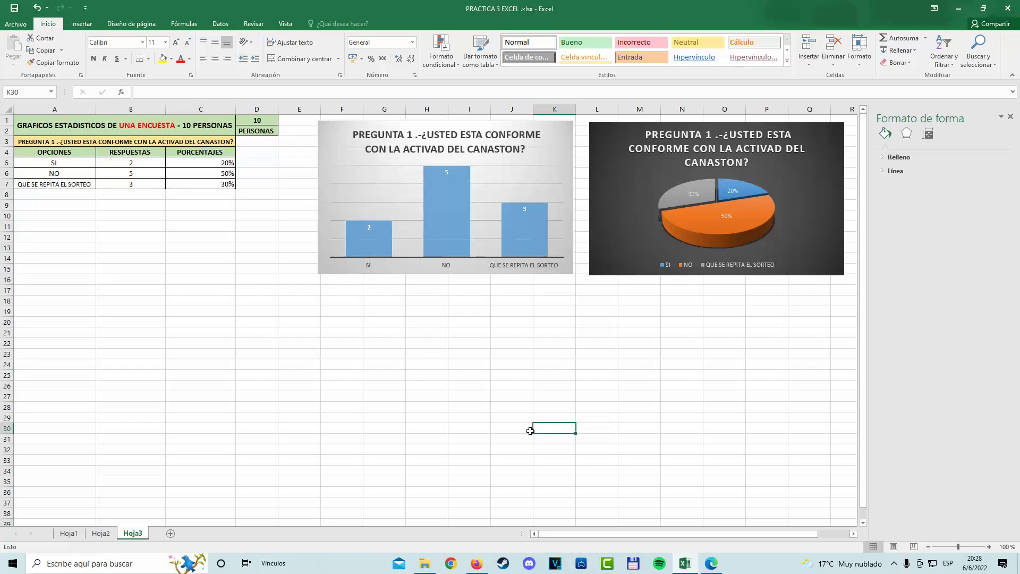
Copy the A1:D7 survey table and paste copies starting at A18, A30, A40 and A51
left_click_drag(37, 118, 276, 185)
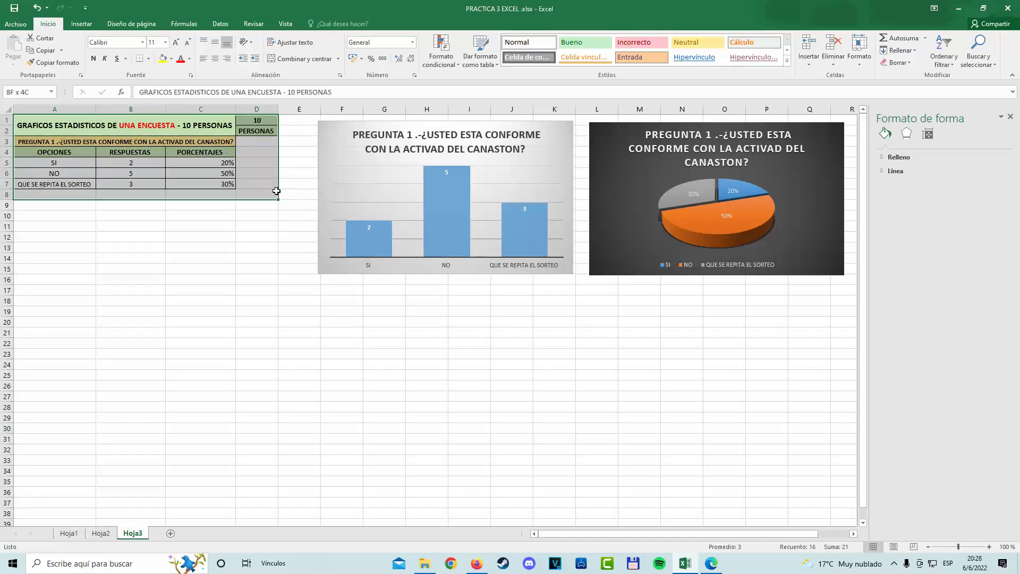
key("ctrl+c")
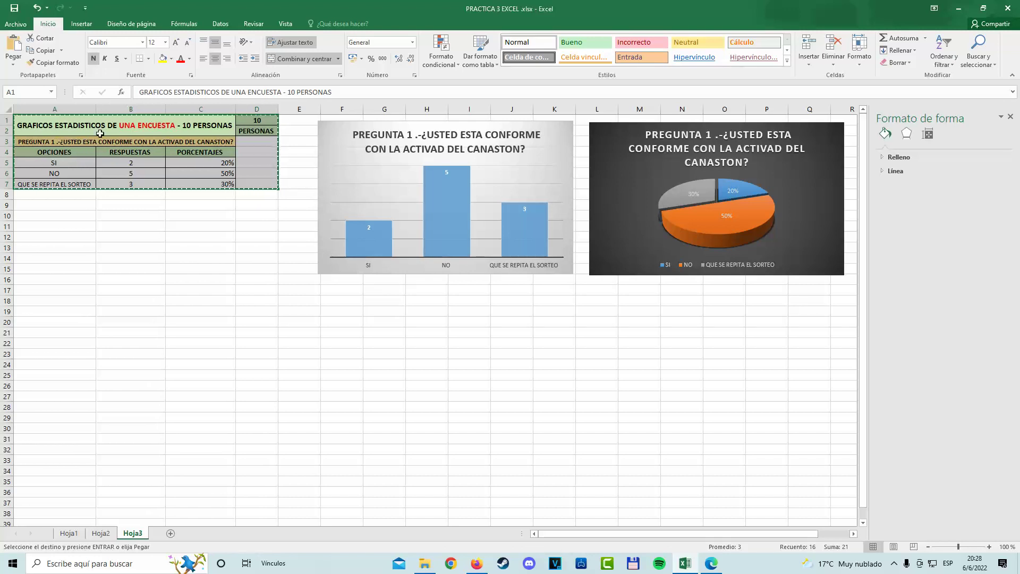
left_click_drag(31, 299, 223, 369)
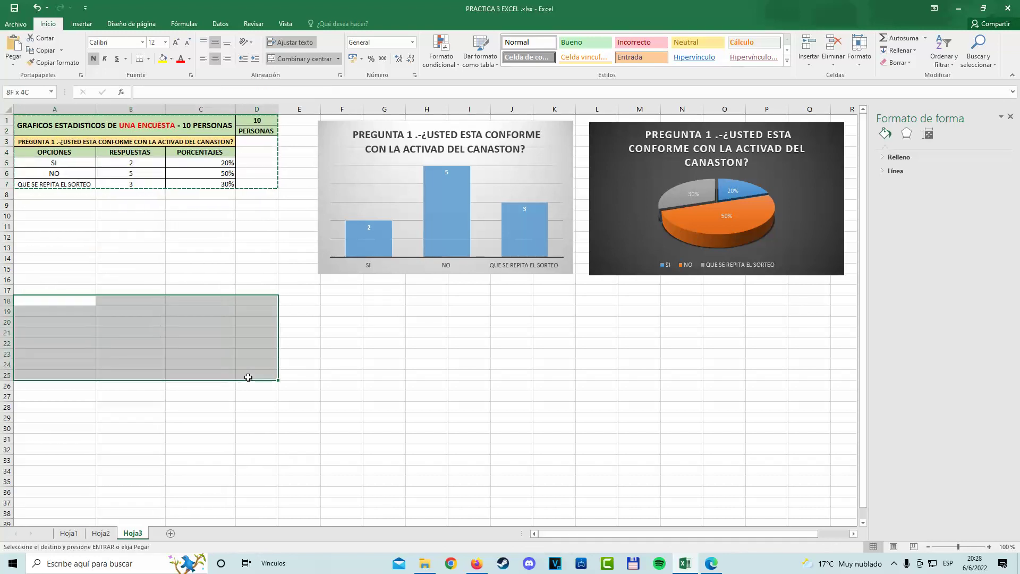
key("ctrl+v")
scroll(223, 366, "down", 1)
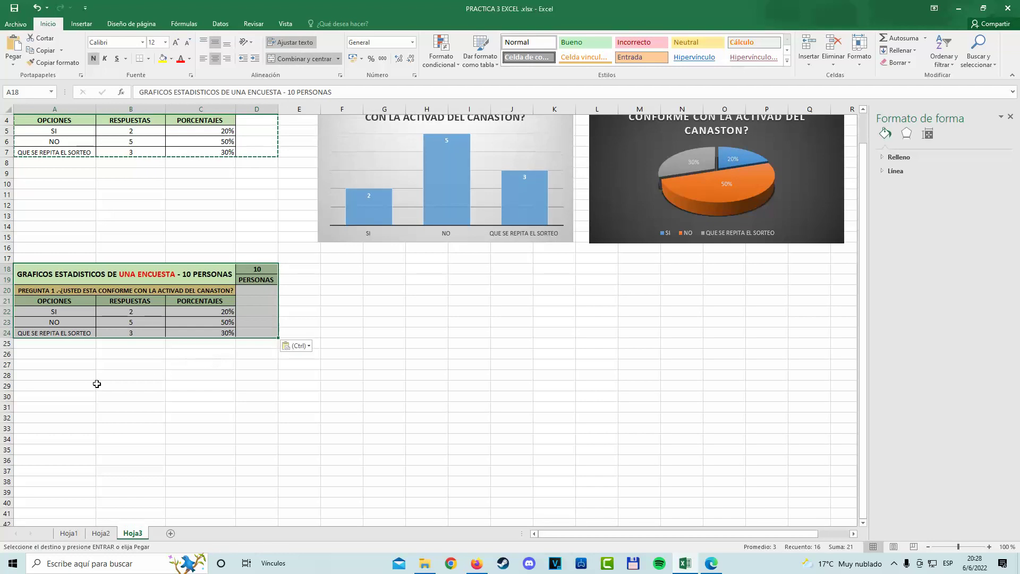
mouse_move(53, 397)
left_mouse_down()
mouse_move(284, 459)
mouse_move(256, 460)
left_mouse_up()
key("ctrl+v")
scroll(255, 460, "down", 2)
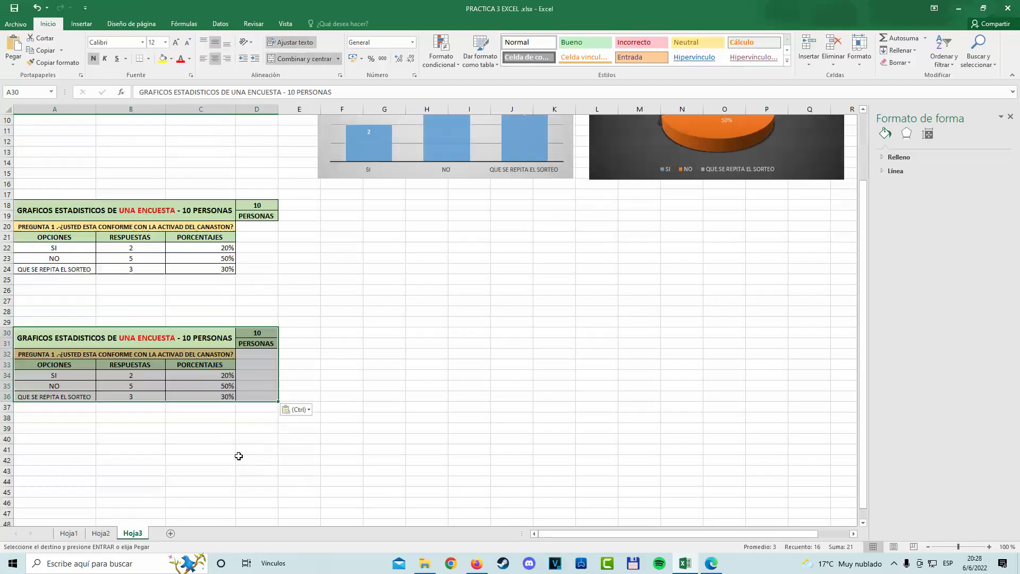
left_click_drag(53, 439, 235, 481)
key("ctrl+v")
scroll(251, 471, "down", 2)
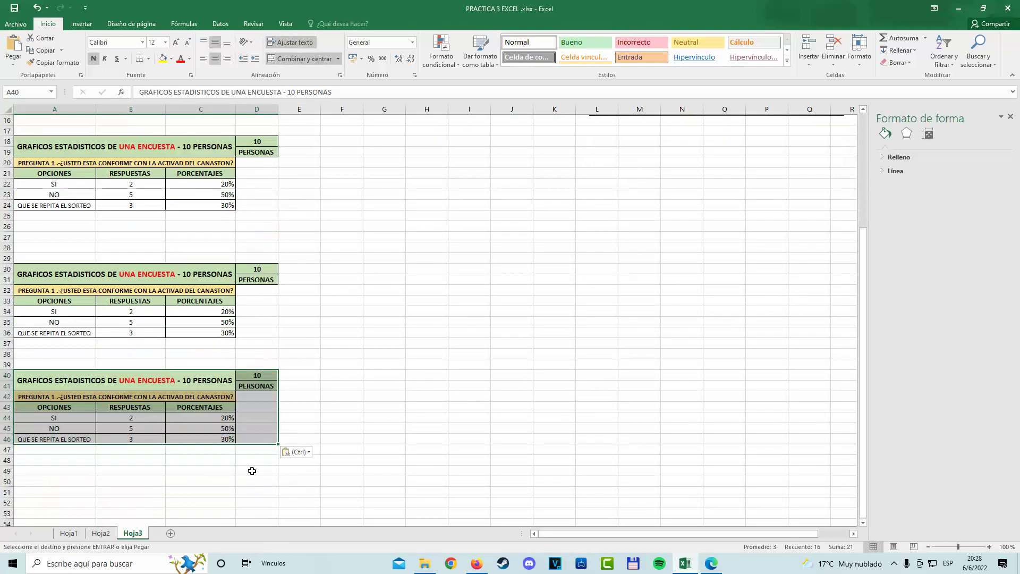
scroll(57, 433, "down", 2)
left_click_drag(53, 429, 245, 489)
key("ctrl+v")
Edit the question text in cell A20 of the copied table
scroll(413, 371, "up", 3)
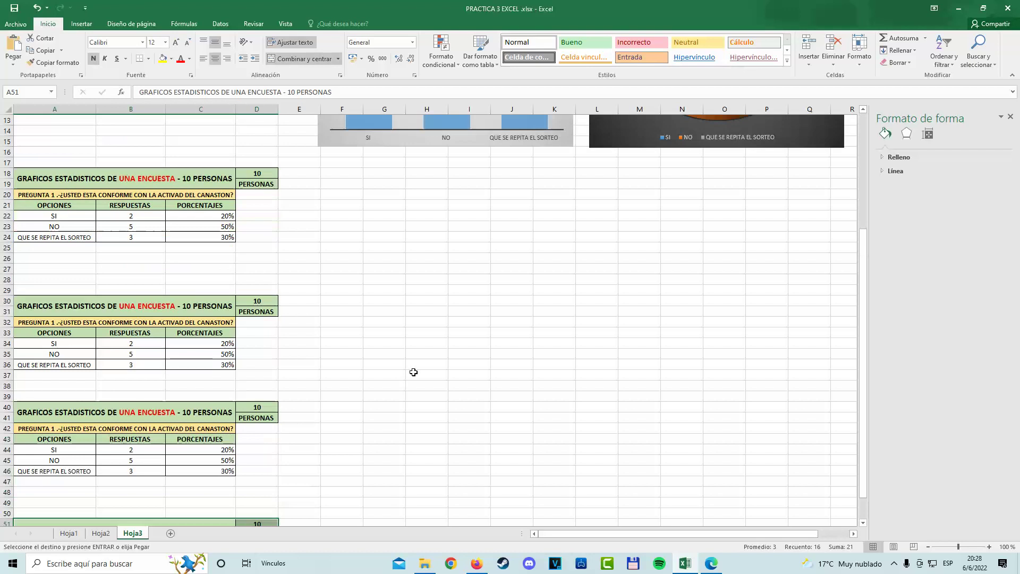
left_click(413, 372)
scroll(269, 304, "up", 4)
scroll(269, 304, "up", 1)
left_click(158, 313)
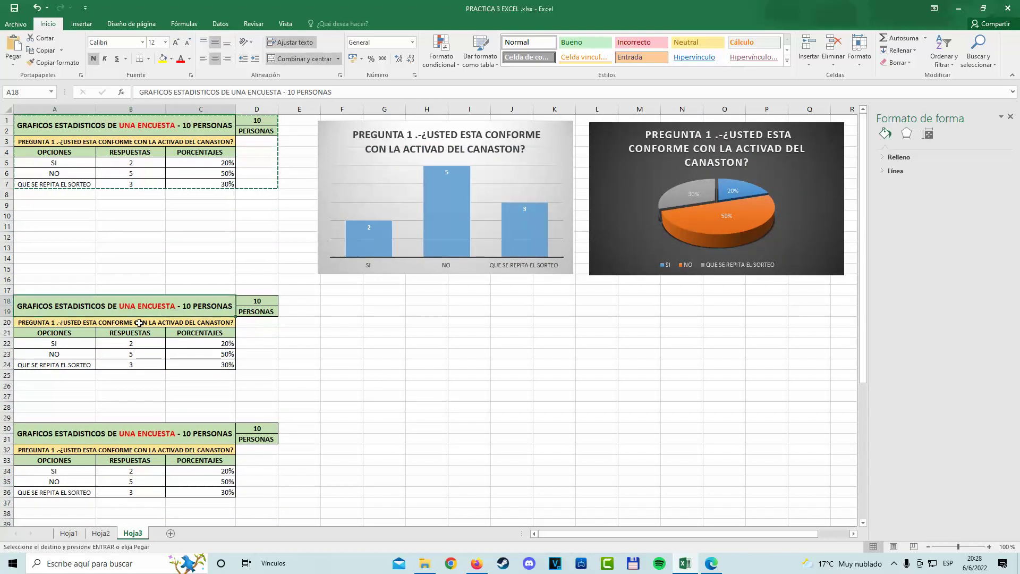
left_click(124, 322)
double_click(124, 322)
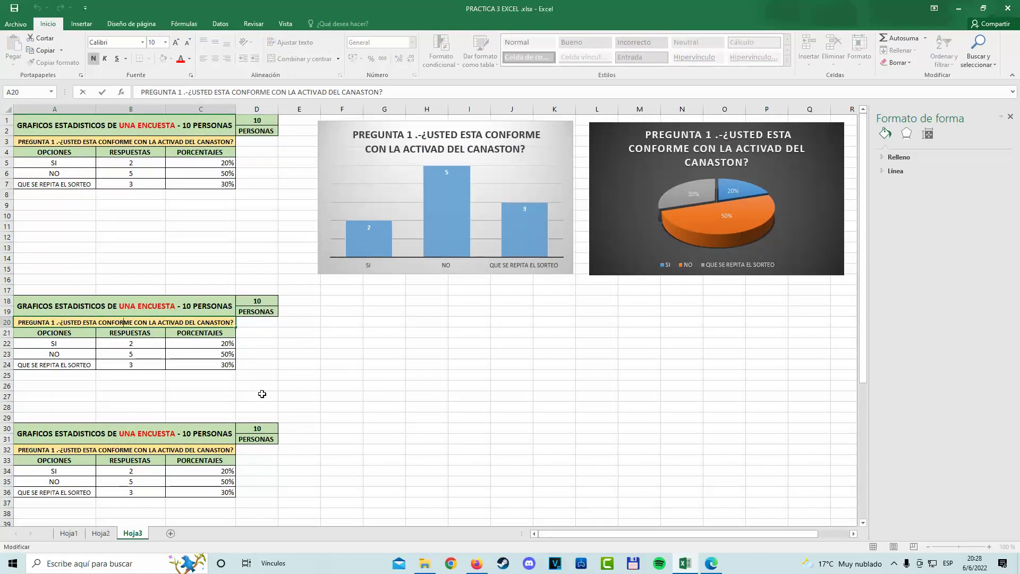
left_click(165, 428)
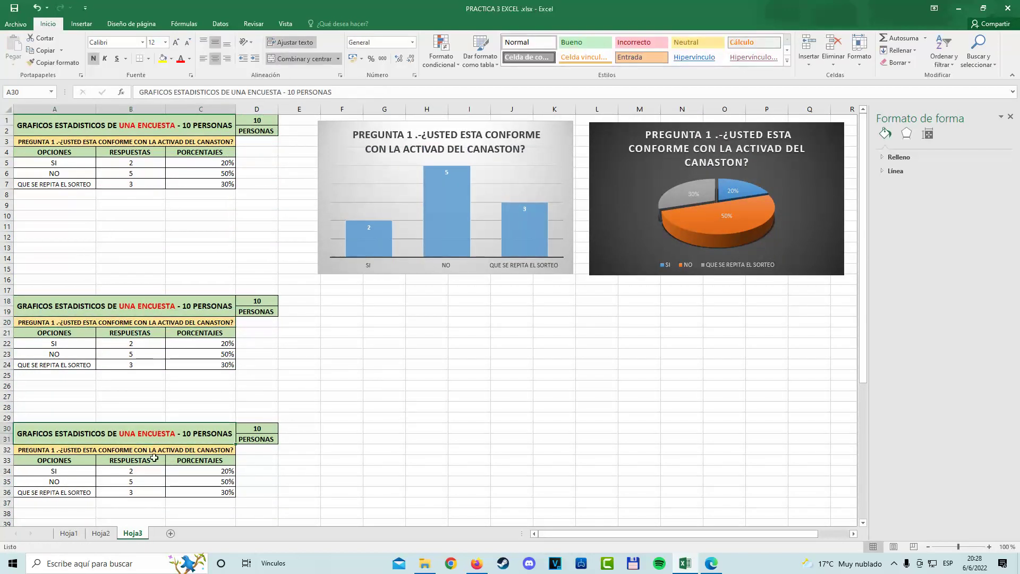
Select the RESPUESTAS header in B33 and the response counts in B34 to B36
left_click(149, 461)
scroll(149, 434, "down", 1)
left_click(137, 440)
left_click(135, 451)
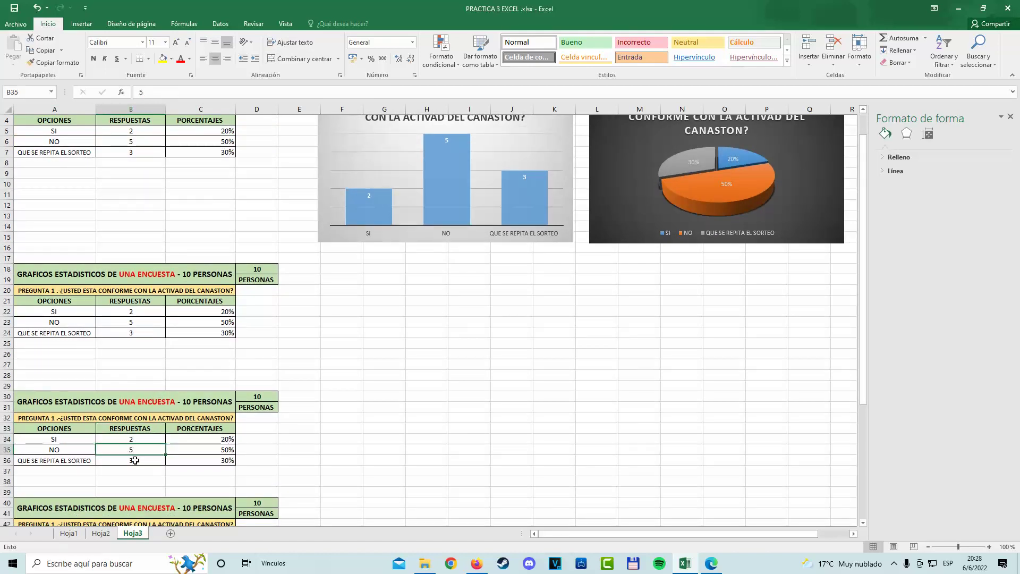
left_click(138, 460)
scroll(458, 458, "down", 3)
left_click(458, 458)
scroll(458, 458, "up", 4)
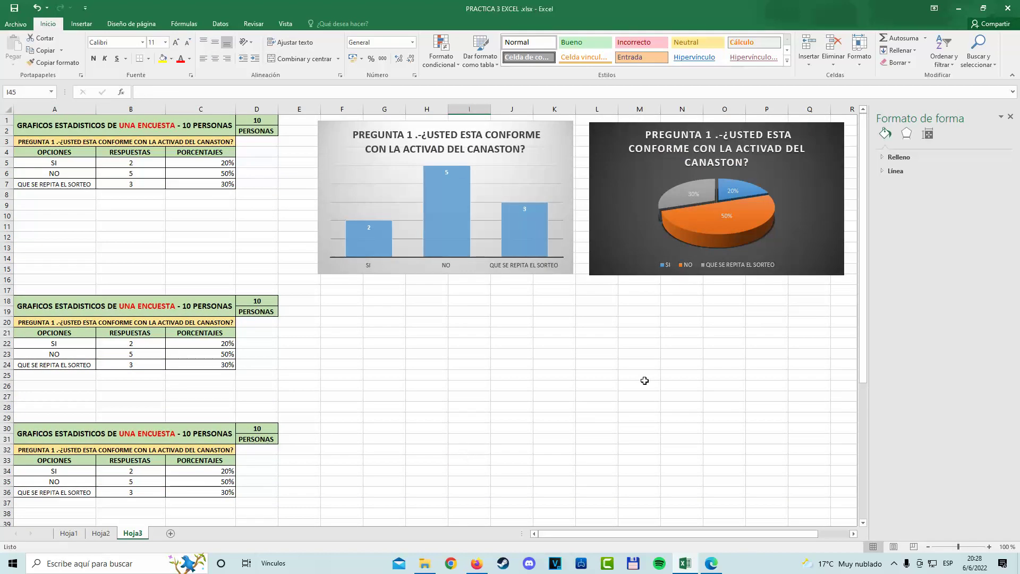
Nudge the pie chart and bar chart into place beside the top survey table
left_click_drag(853, 139, 856, 133)
left_click(569, 384)
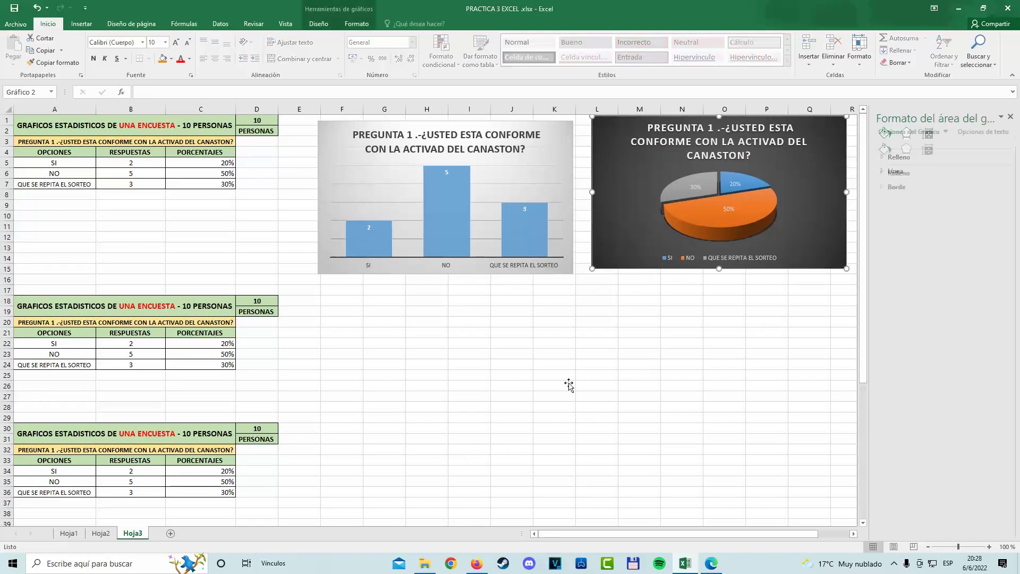
left_click(707, 181)
left_click_drag(707, 181, 710, 185)
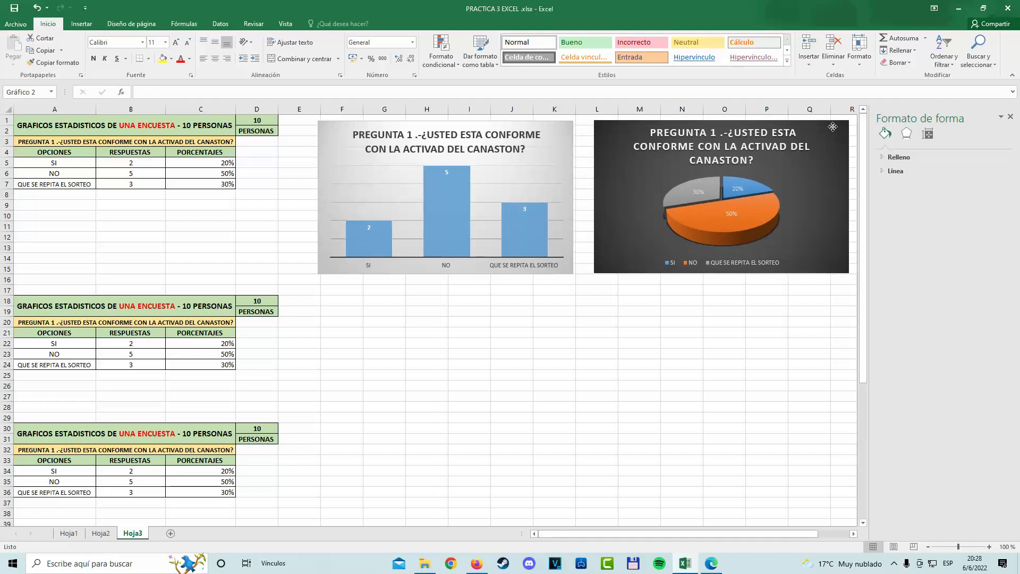
left_click(569, 384)
left_click(433, 346)
left_click_drag(524, 178, 524, 179)
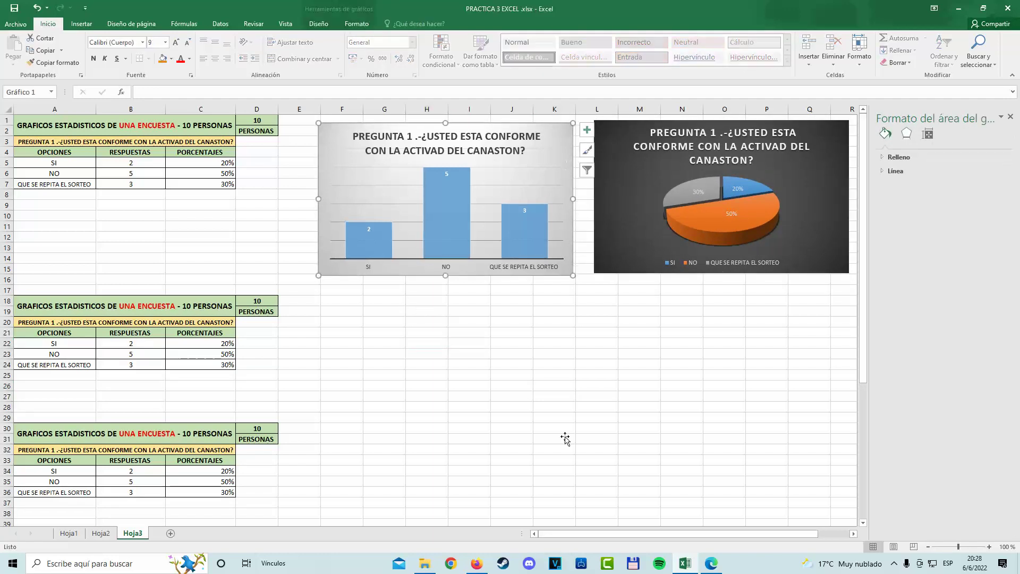
left_click(639, 369)
Review the Hoja3 tables, save the PRACTICA 3 EXCEL workbook, and launch Chrome
left_click(497, 354)
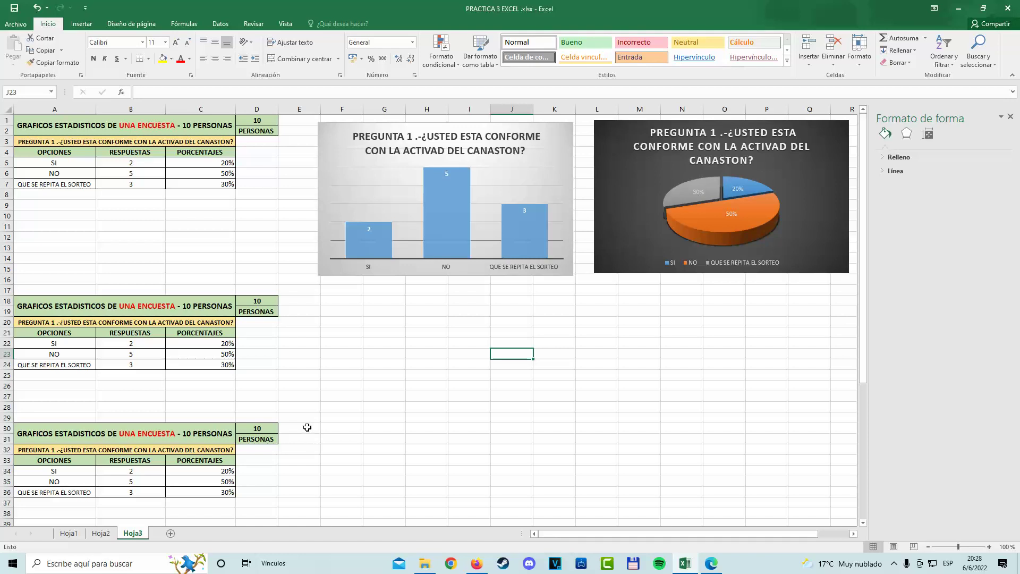
left_click(383, 421)
left_click(426, 344)
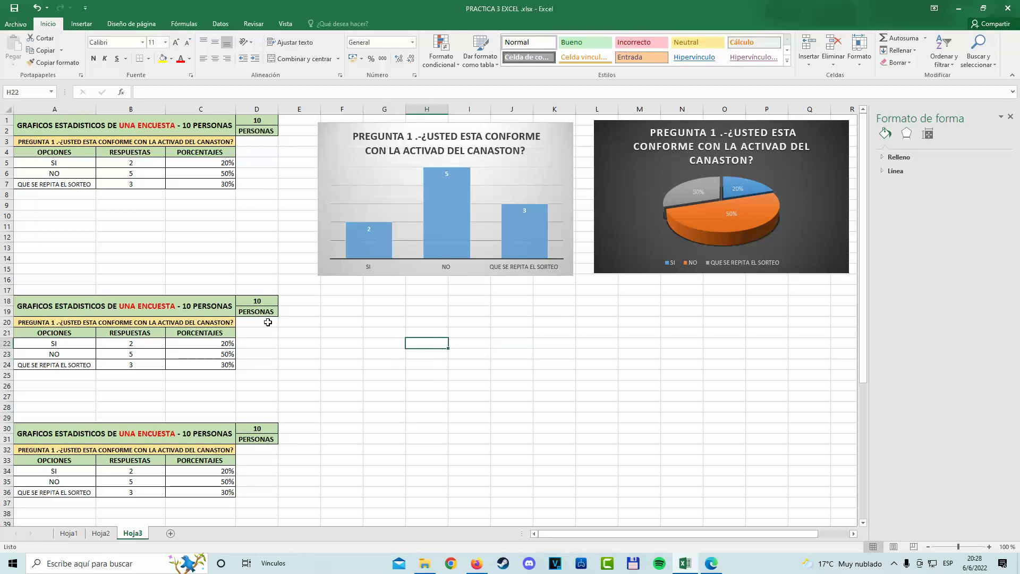
left_click(267, 207)
left_click(197, 235)
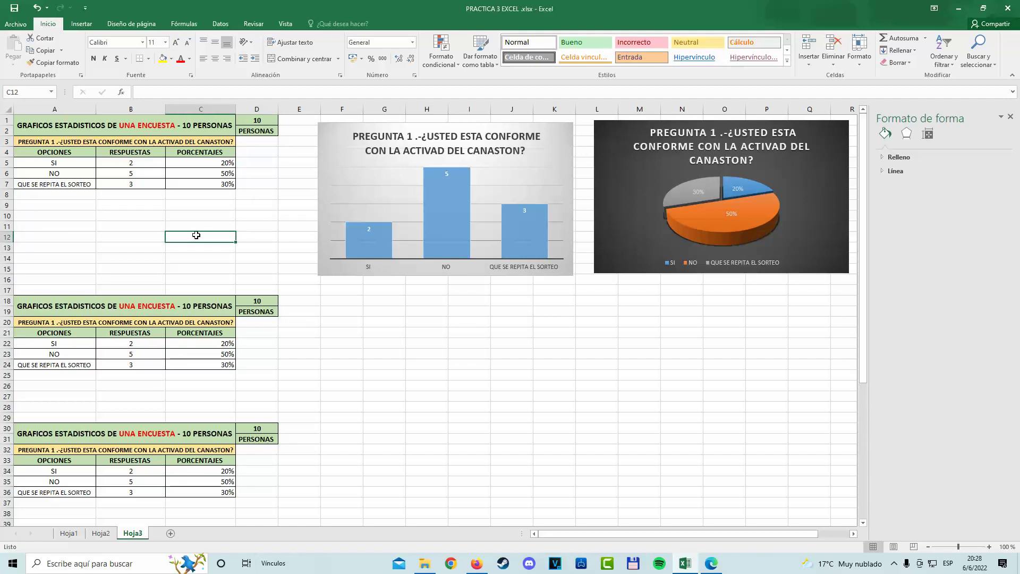
left_click(159, 234)
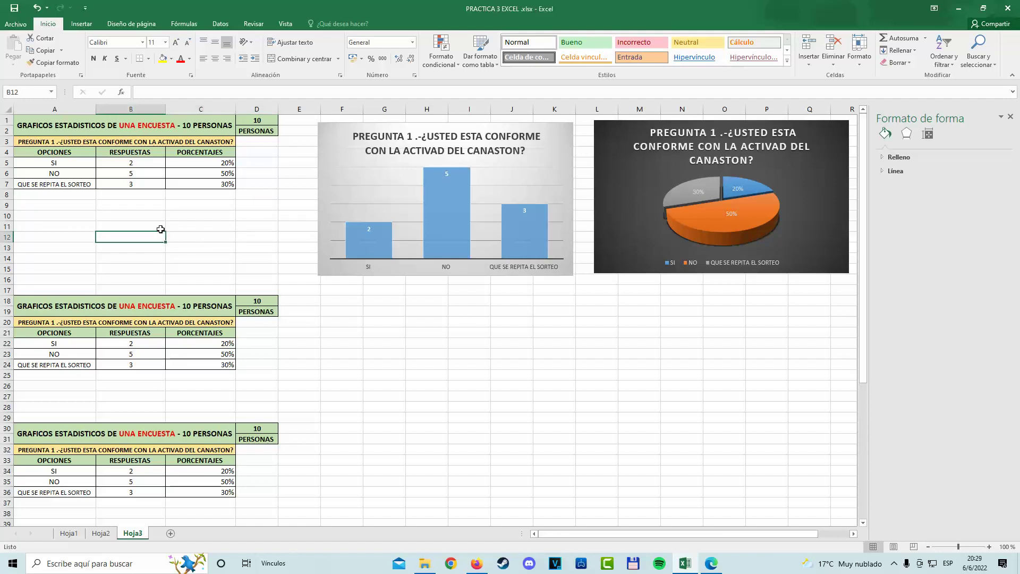
left_click(155, 226)
left_click(152, 216)
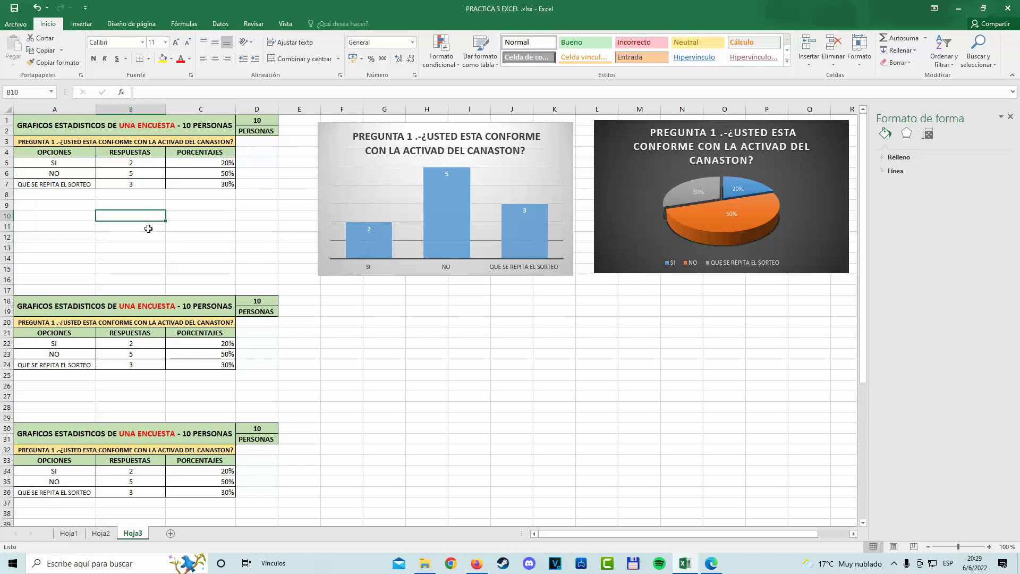
left_click(148, 227)
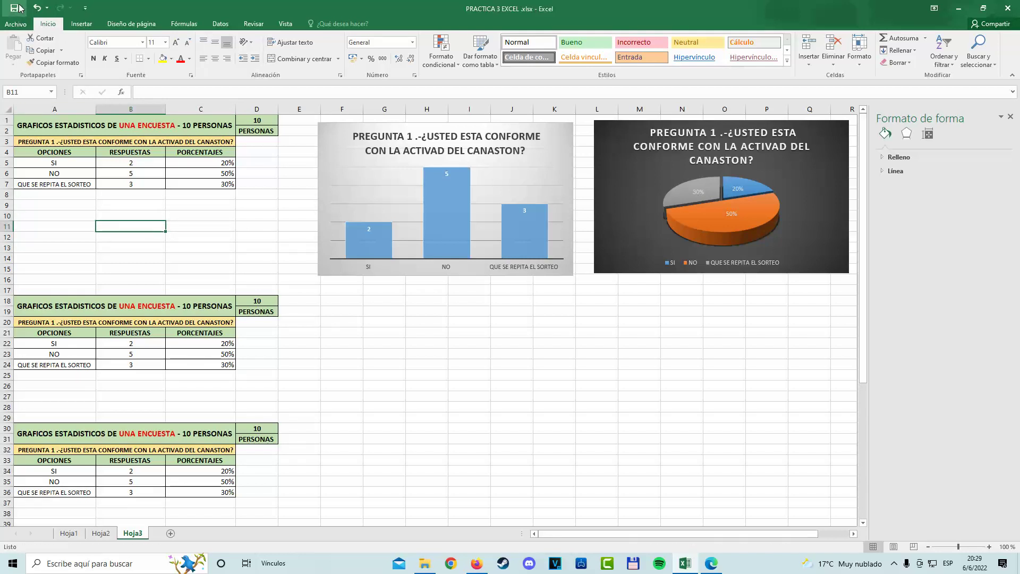
left_click(15, 7)
left_click(451, 563)
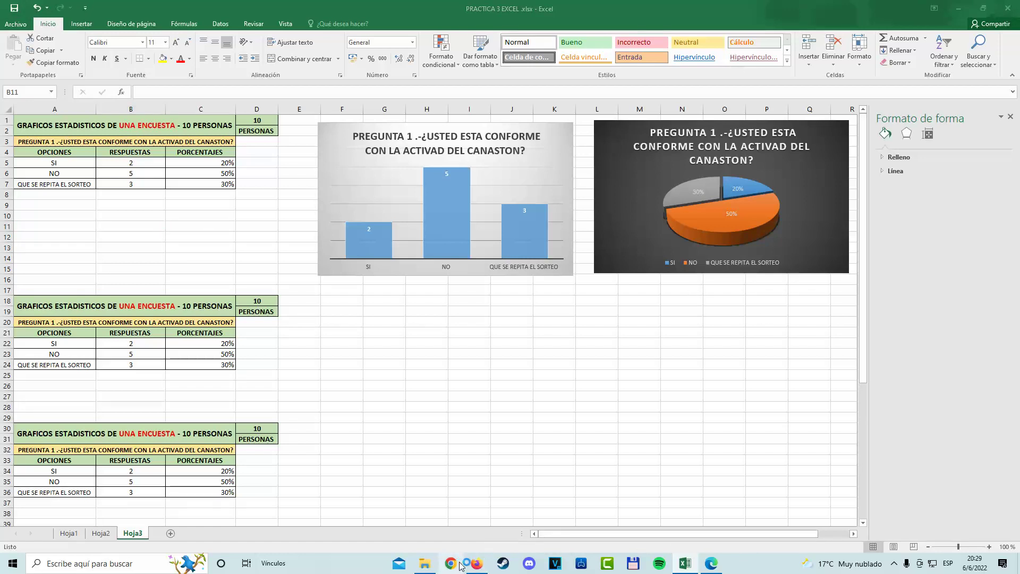
Open the itsa Moodle site maximised and log in with the saved credentials
left_click(510, 325)
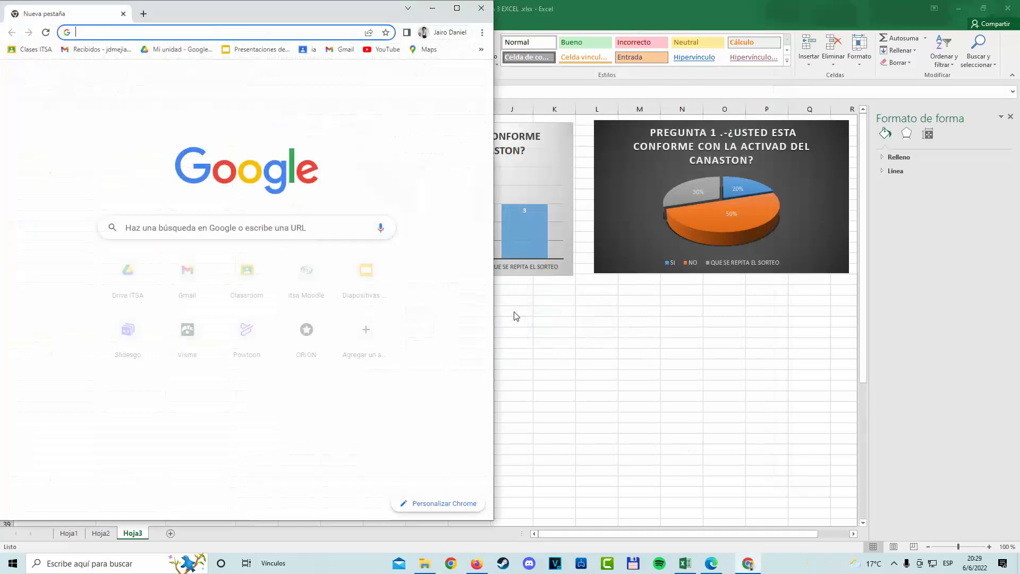
left_click(307, 271)
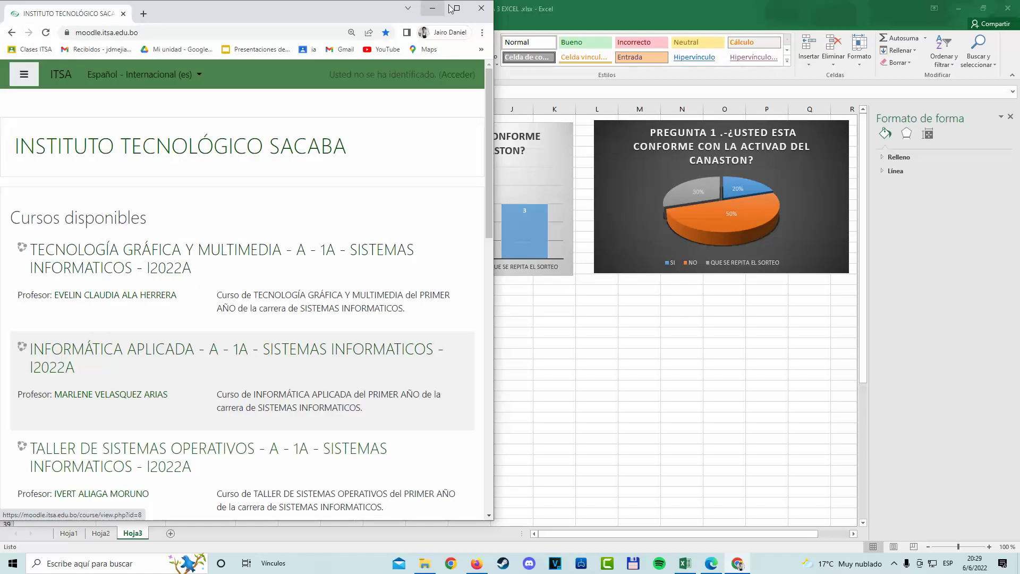
double_click(433, 8)
left_click(983, 70)
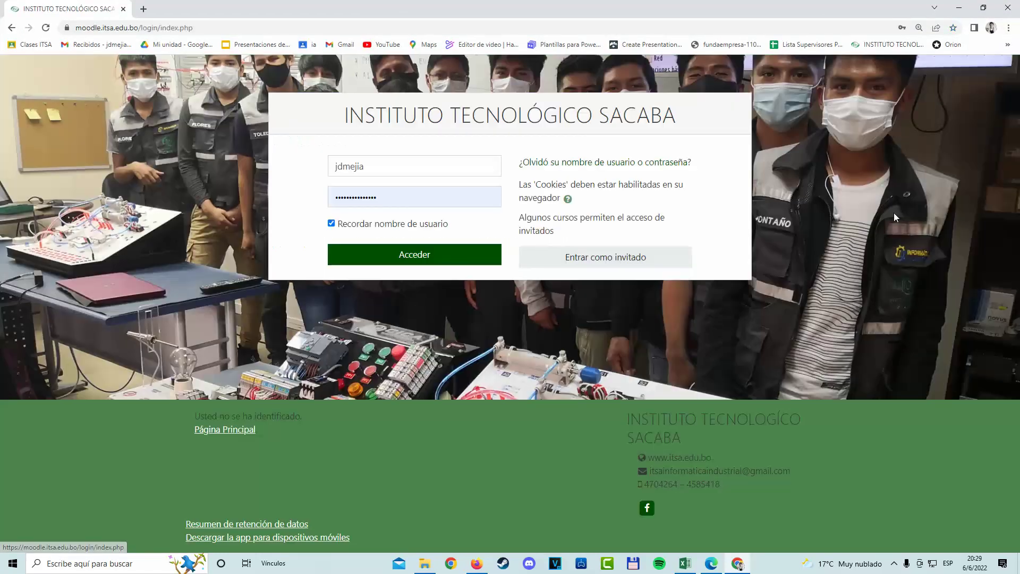
left_click(438, 261)
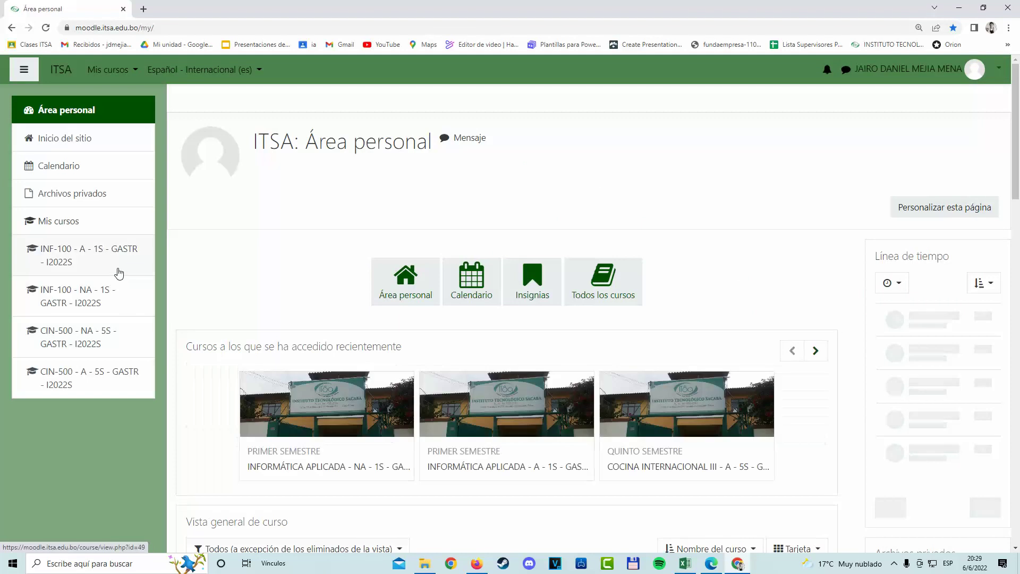
Open the INF-100 - A - 1S course and its Practica 3 de Excel assignment
left_click(111, 270)
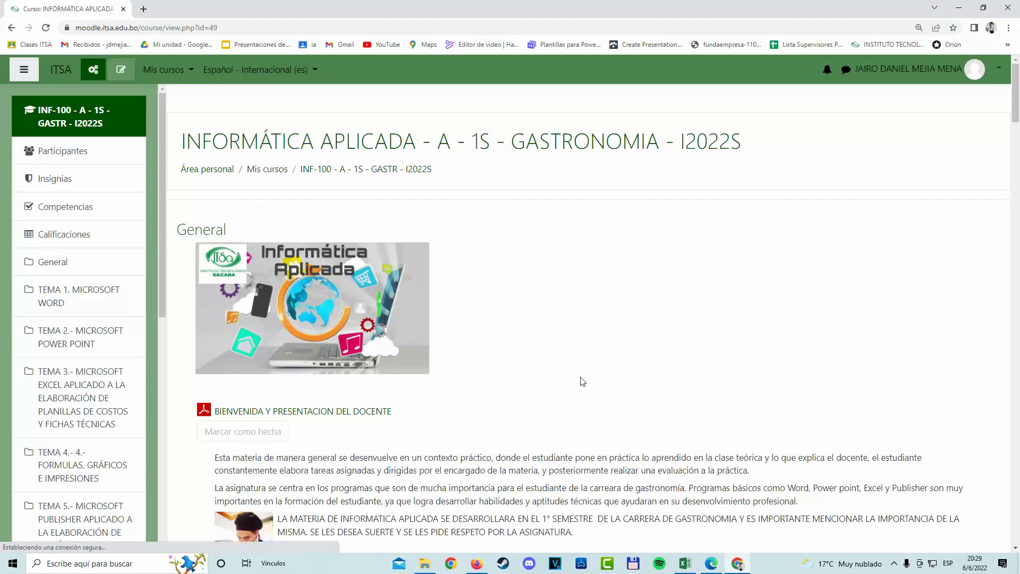
scroll(579, 384, "down", 3)
scroll(568, 387, "down", 2)
scroll(566, 387, "down", 5)
scroll(547, 410, "down", 5)
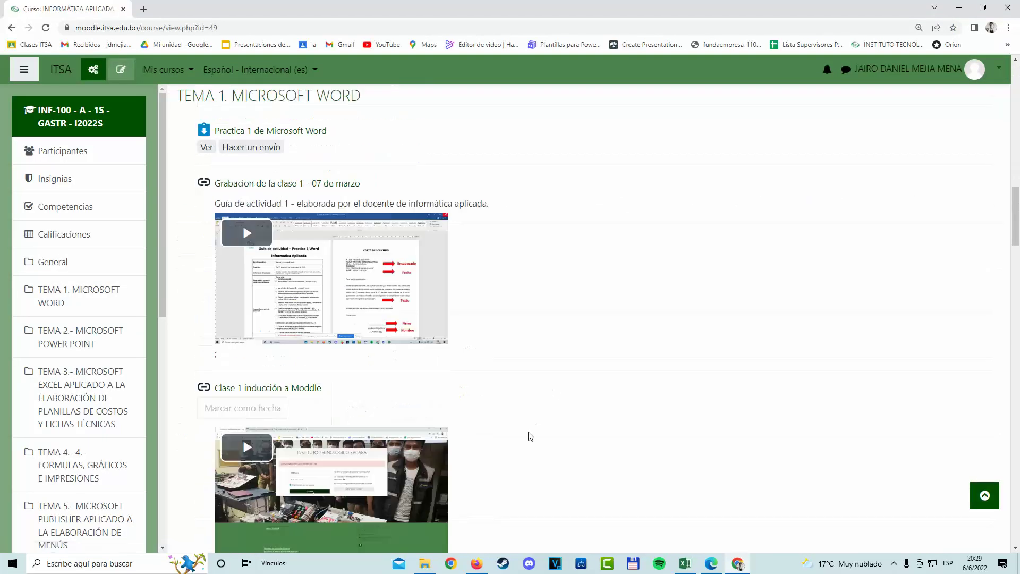
scroll(519, 439, "down", 5)
scroll(504, 453, "down", 5)
scroll(502, 458, "down", 5)
scroll(506, 447, "down", 5)
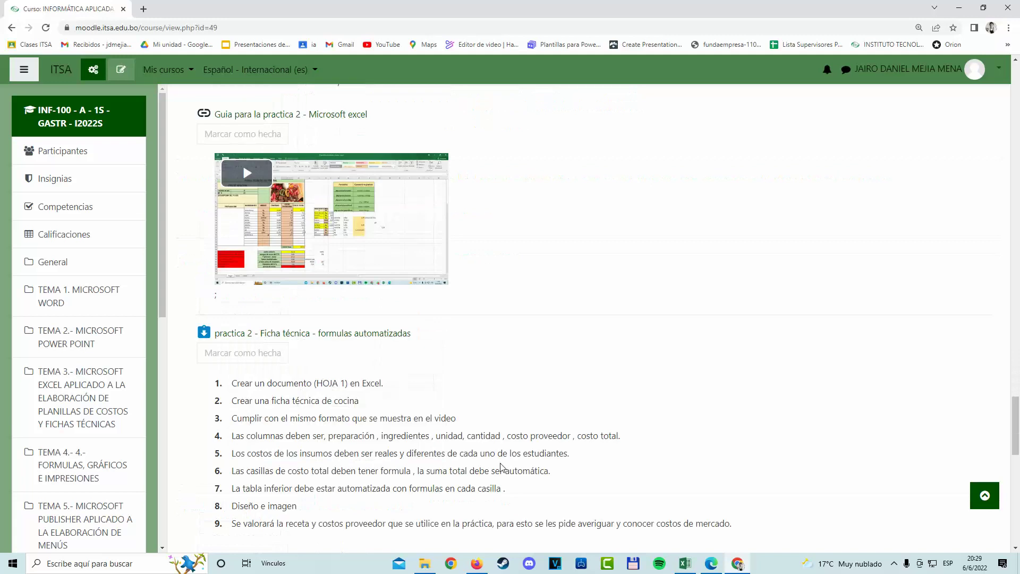
scroll(497, 464, "down", 5)
scroll(496, 455, "down", 5)
scroll(490, 460, "up", 3)
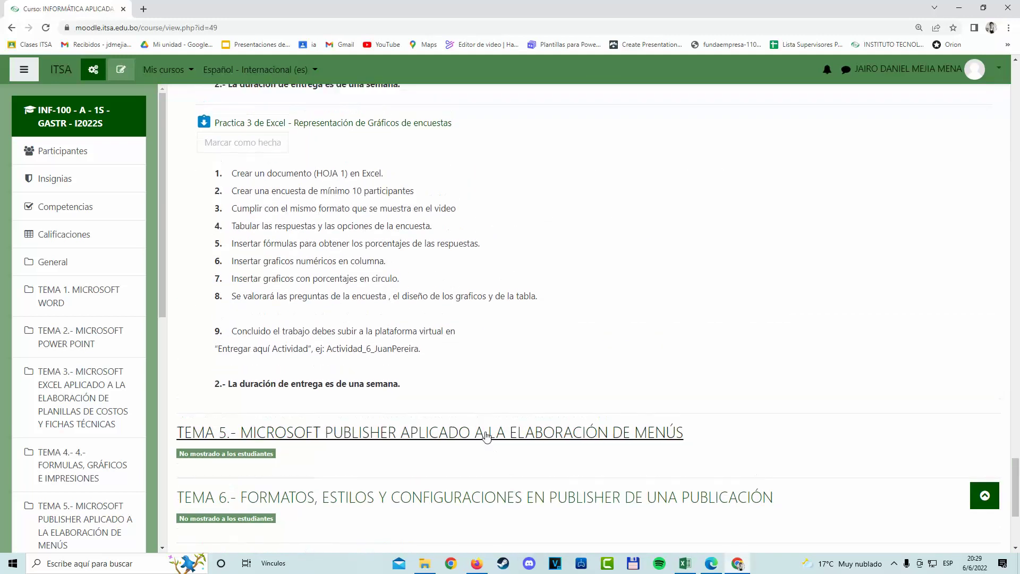
scroll(318, 307, "up", 3)
left_click(370, 268)
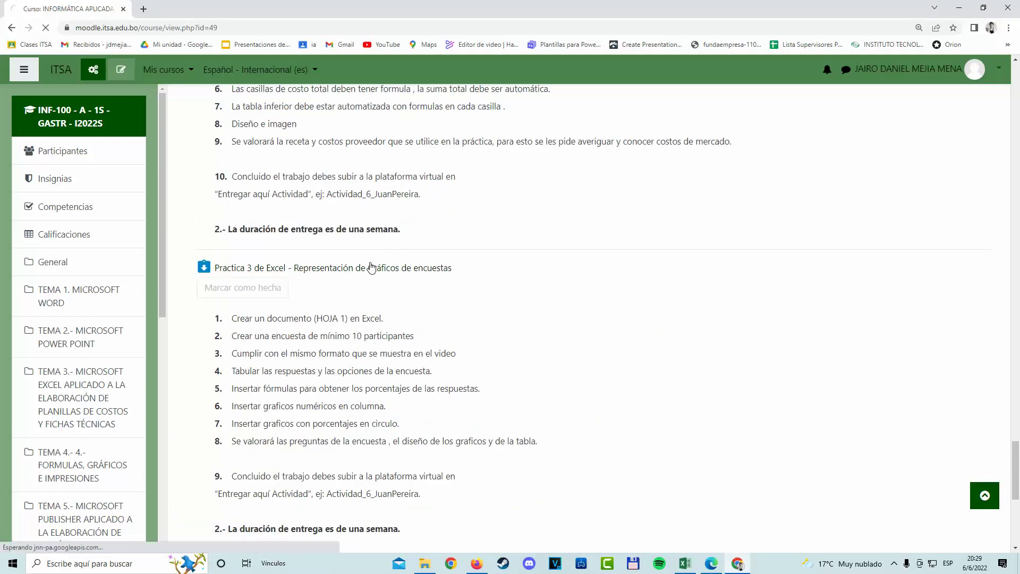
Open the assignment's Editar ajustes form and check today's date on the calendar
left_click(987, 216)
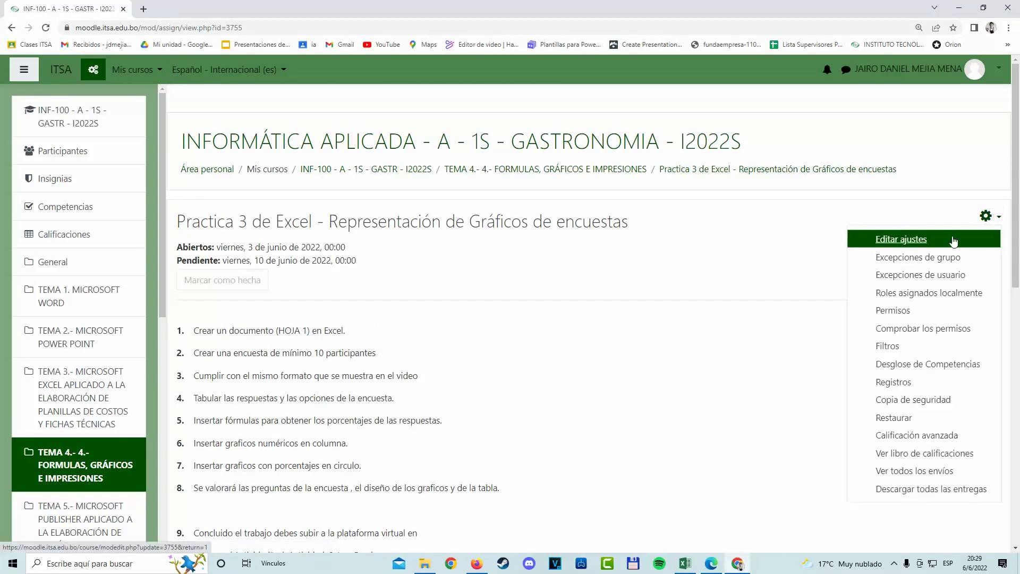
left_click(926, 241)
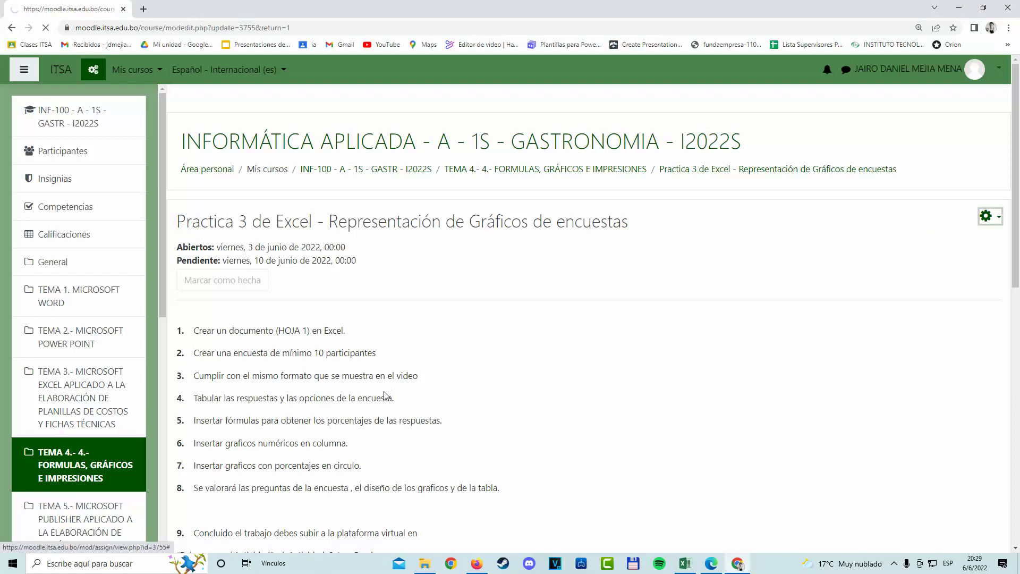
scroll(386, 400, "down", 5)
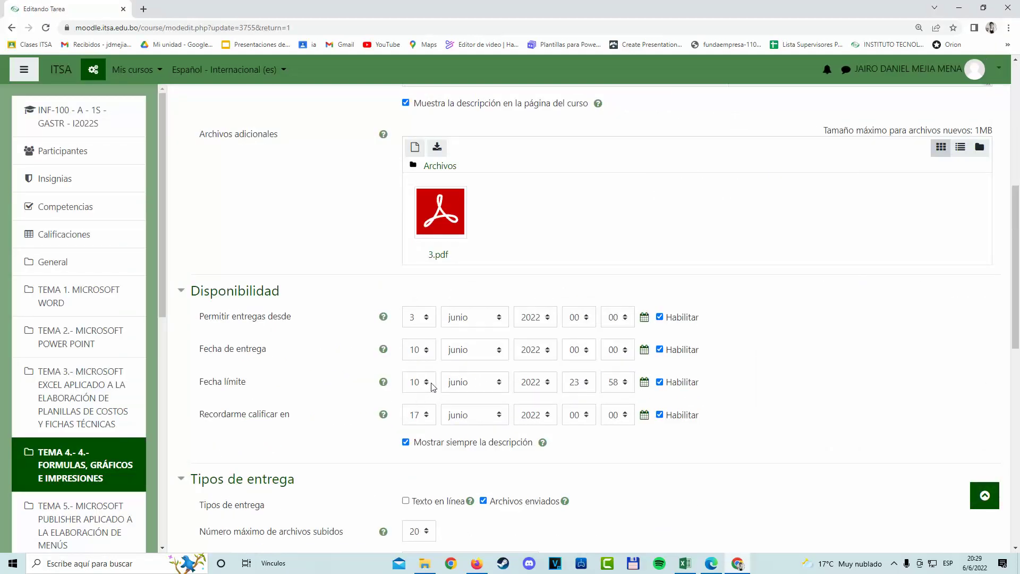
left_click(977, 564)
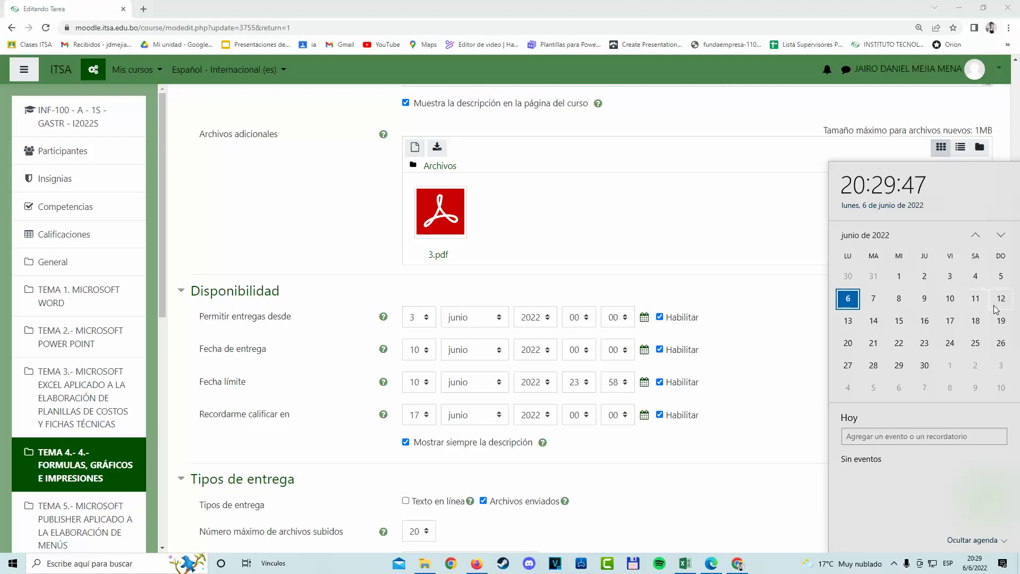
left_click(787, 334)
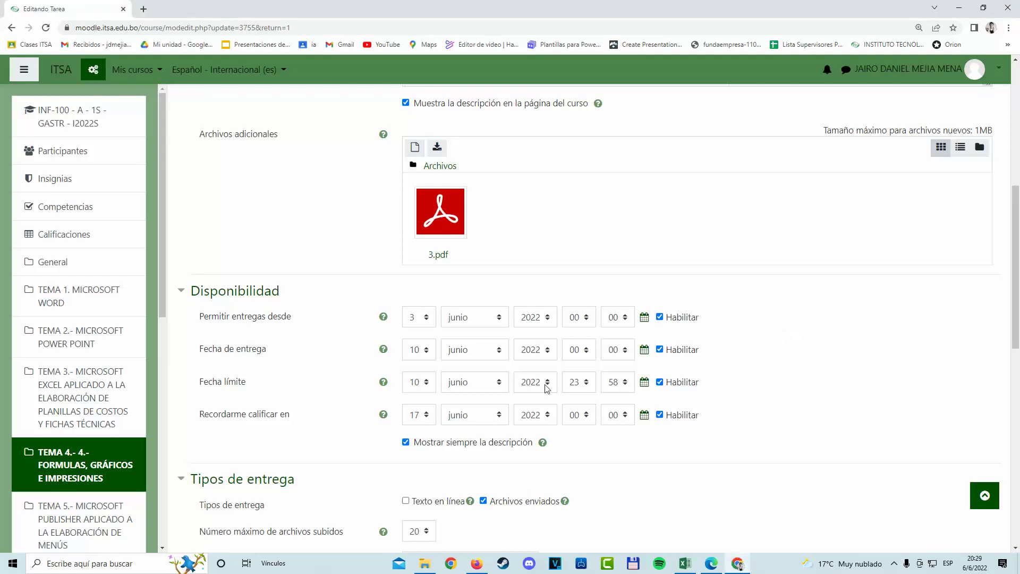
Set the Fecha de entrega to 12 June 2022, 23:59
left_click(434, 356)
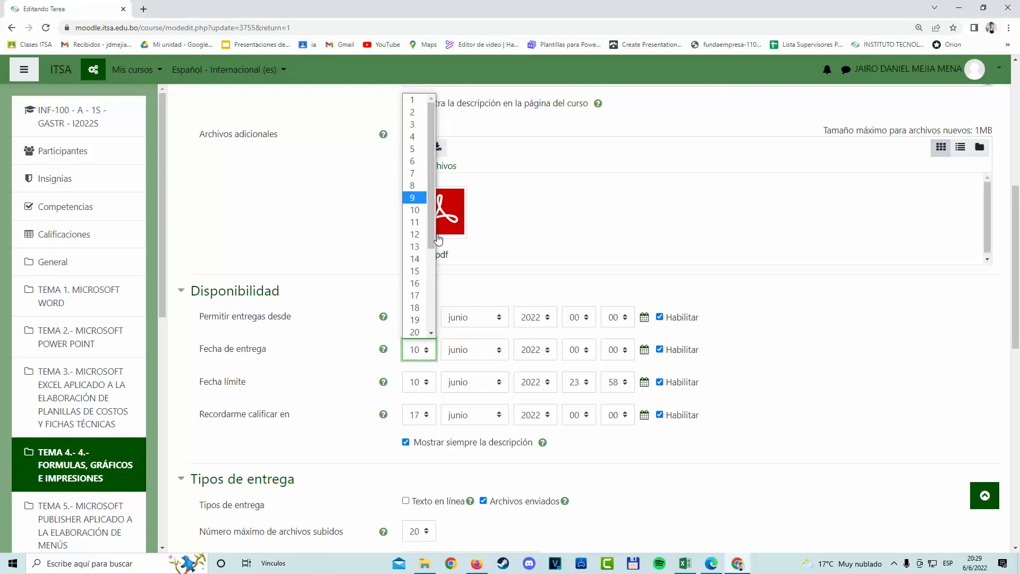
left_click(415, 235)
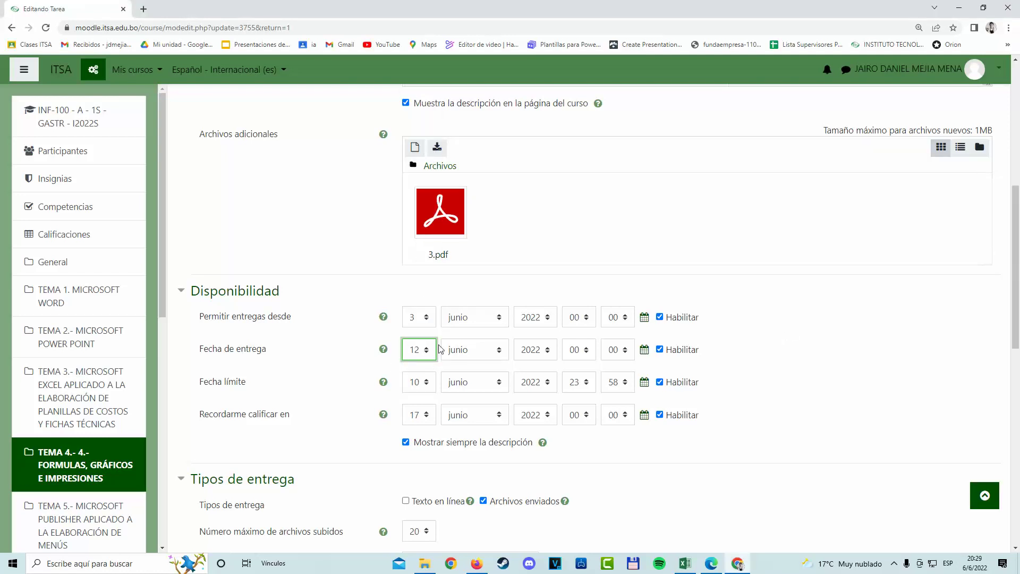
left_click(589, 355)
left_click(577, 340)
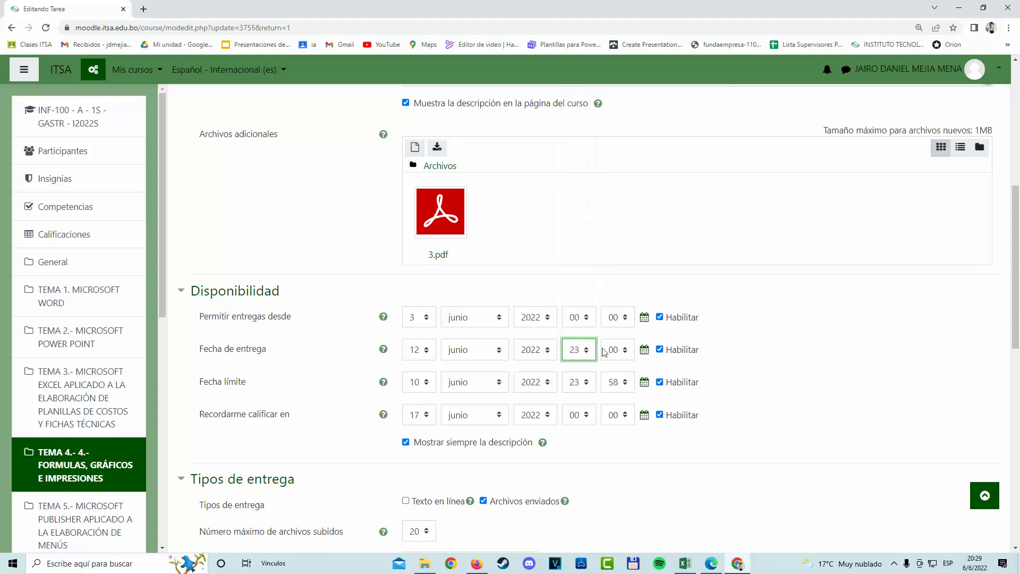
left_click(605, 353)
scroll(617, 319, "down", 5)
scroll(616, 319, "down", 4)
left_click(618, 336)
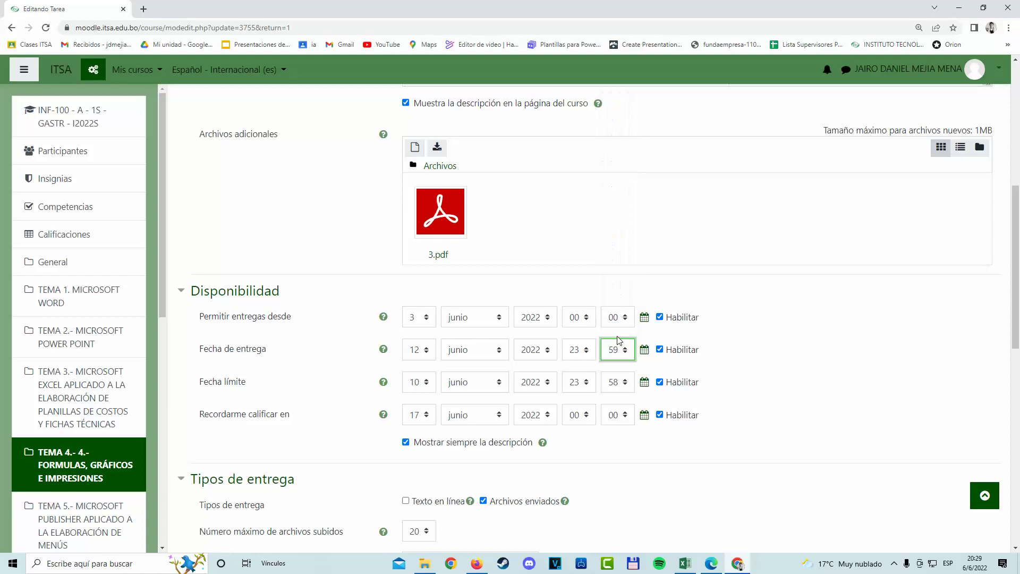
Set the Fecha límite to 12 June 2022, 23:59 and save with Guardar cambios y mostrar
left_click(428, 385)
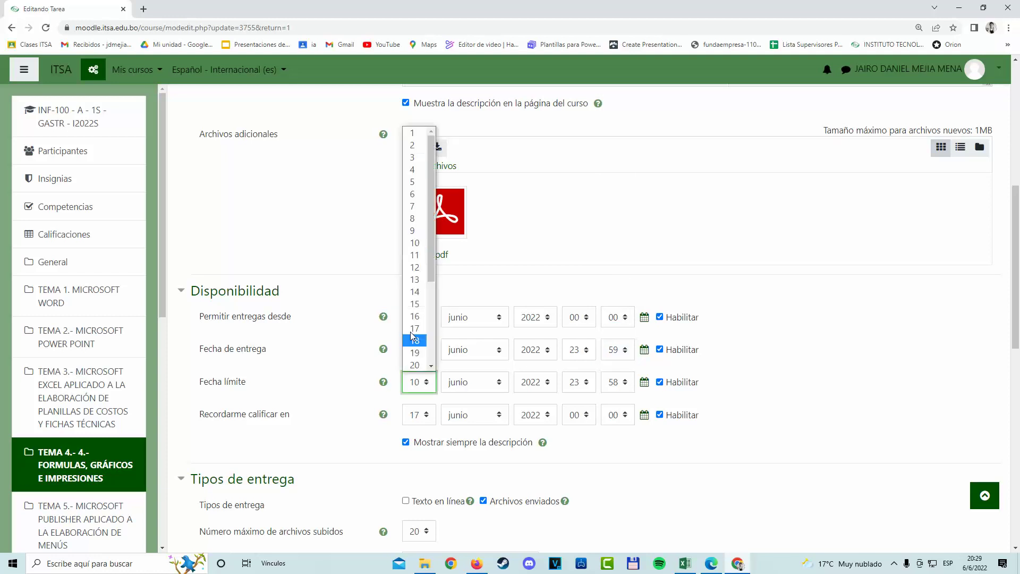
left_click(415, 267)
left_click(624, 385)
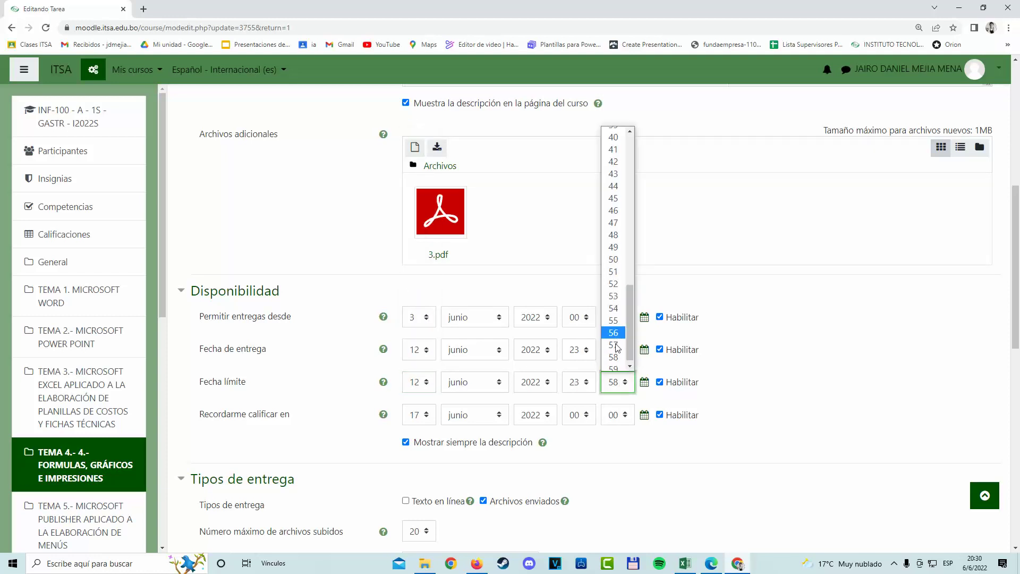
left_click(615, 353)
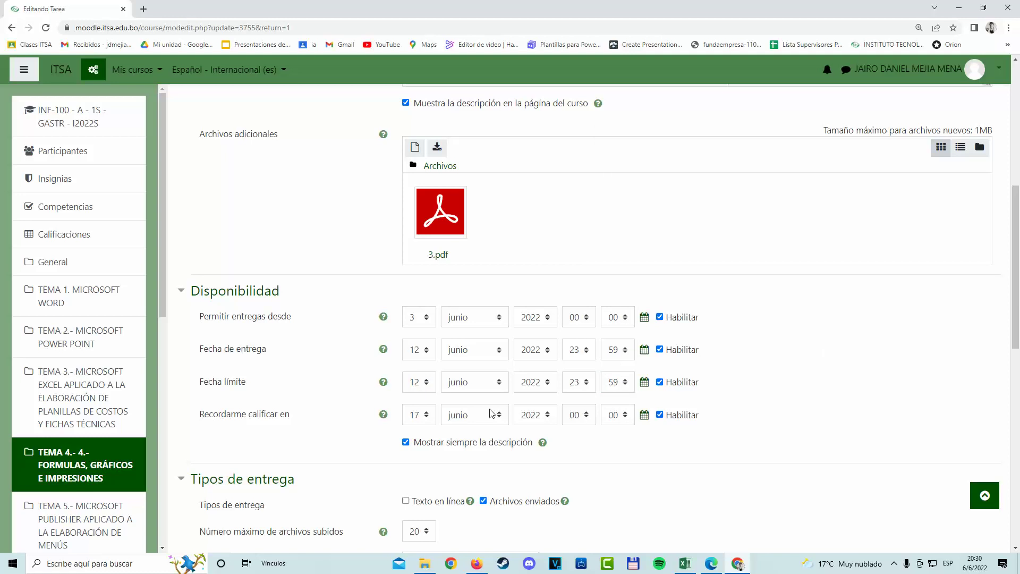
scroll(492, 413, "down", 4)
scroll(490, 413, "down", 5)
scroll(499, 426, "down", 2)
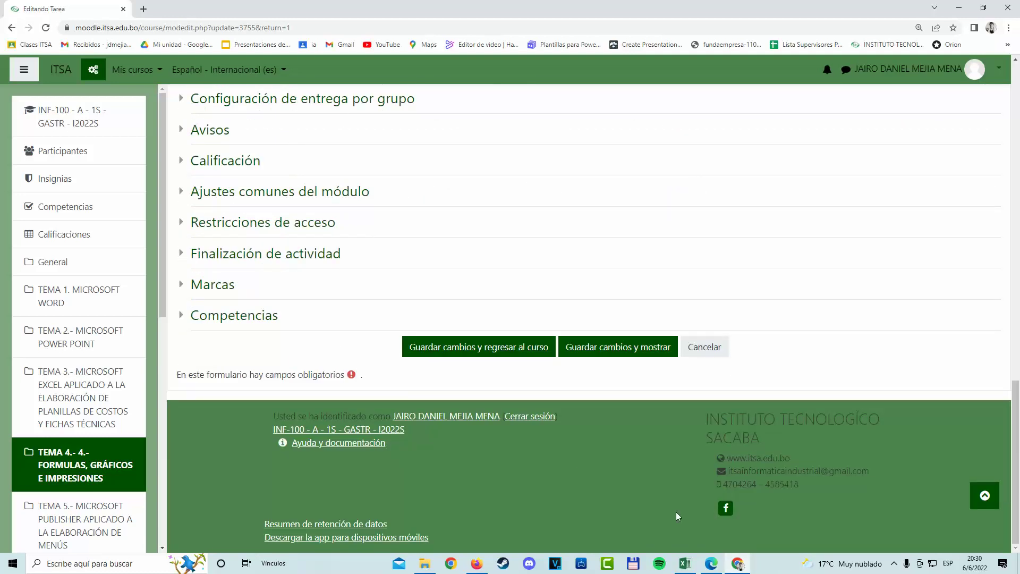
left_click(625, 354)
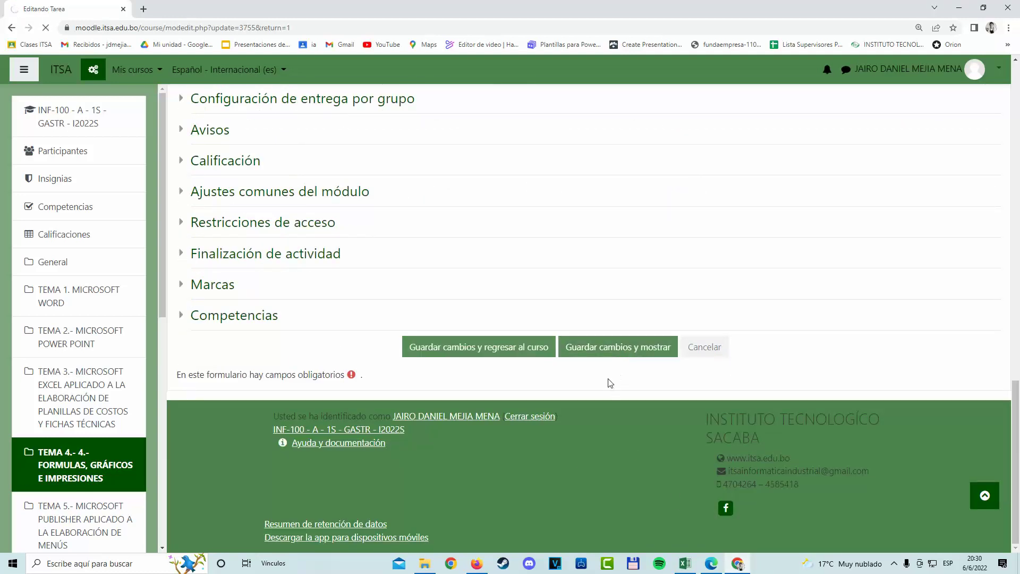
Go to the INF-100 - NA - 1S course and scroll to its Practica 3 de Excel assignment
scroll(80, 414, "down", 3)
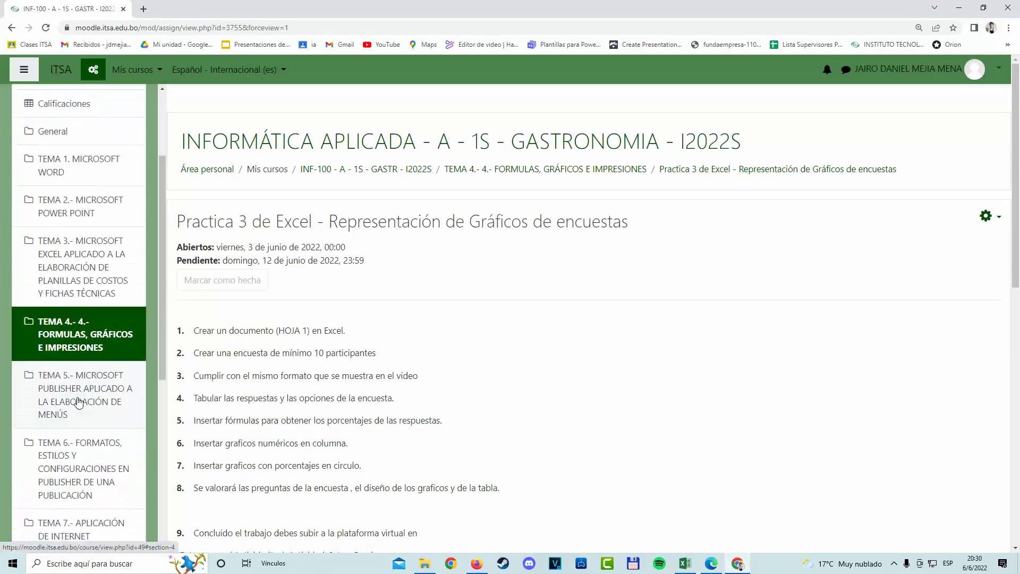
scroll(79, 413, "down", 5)
scroll(80, 414, "down", 4)
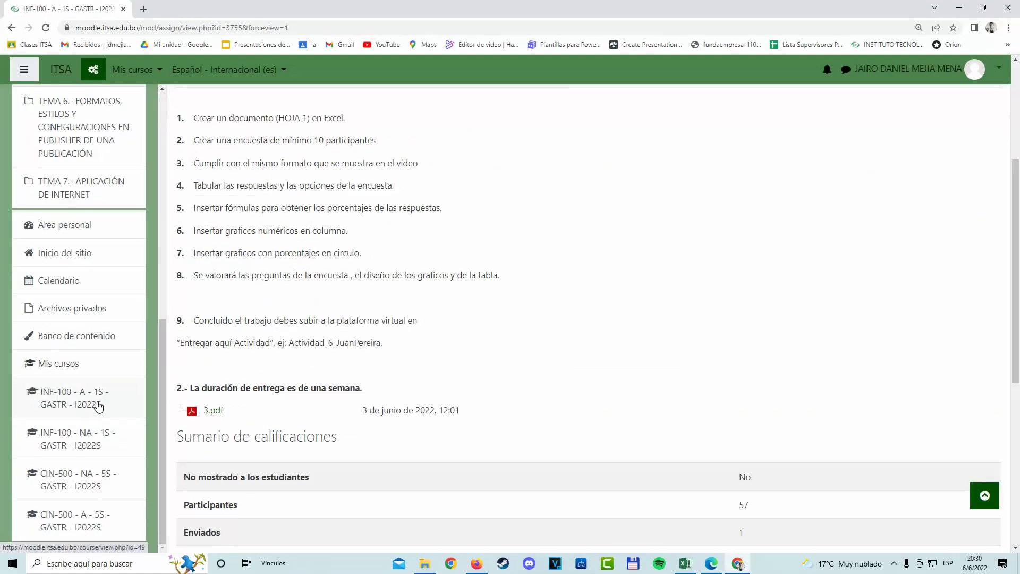
left_click(67, 431)
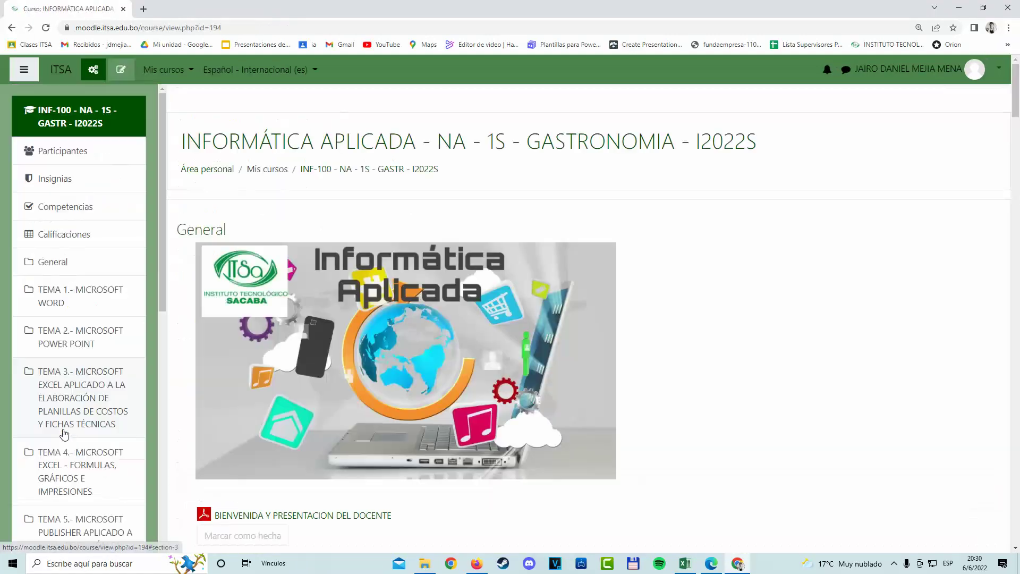
scroll(407, 398, "down", 3)
scroll(409, 426, "down", 5)
scroll(411, 460, "down", 8)
scroll(410, 460, "down", 5)
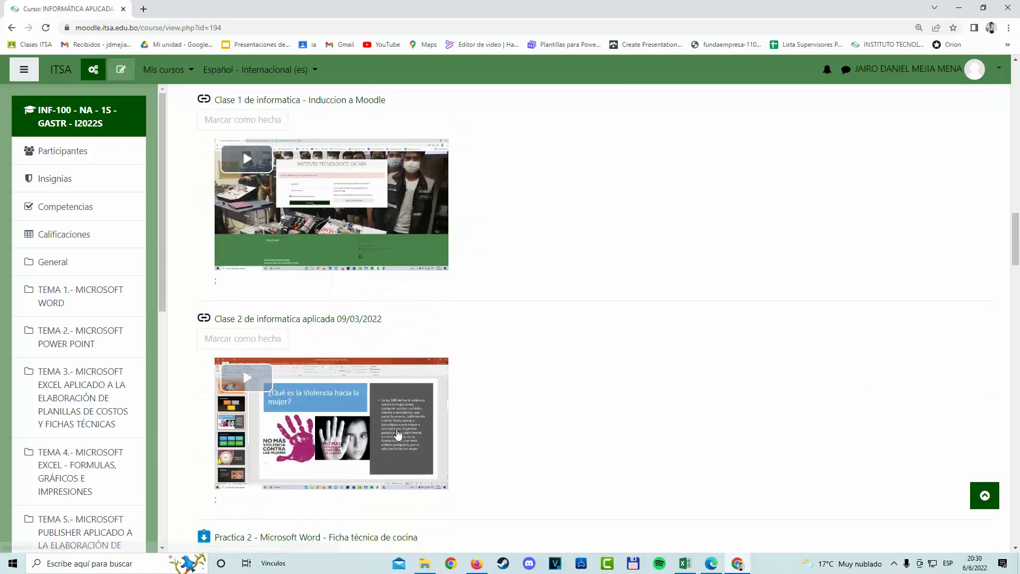
scroll(420, 441, "down", 5)
scroll(450, 455, "down", 5)
scroll(442, 445, "down", 5)
scroll(441, 445, "down", 5)
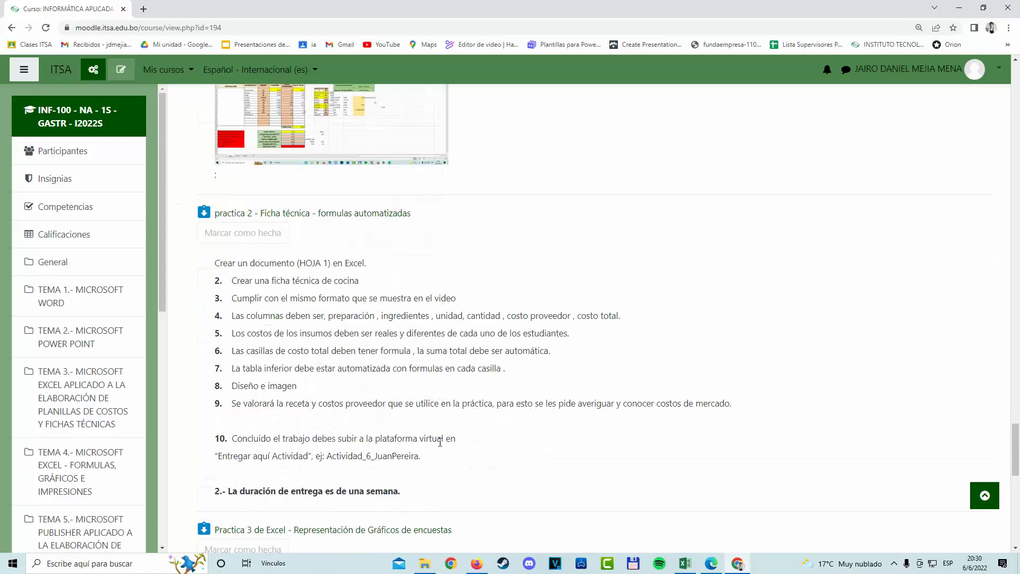
scroll(436, 441, "down", 5)
scroll(425, 430, "down", 5)
scroll(388, 408, "up", 6)
scroll(372, 407, "up", 1)
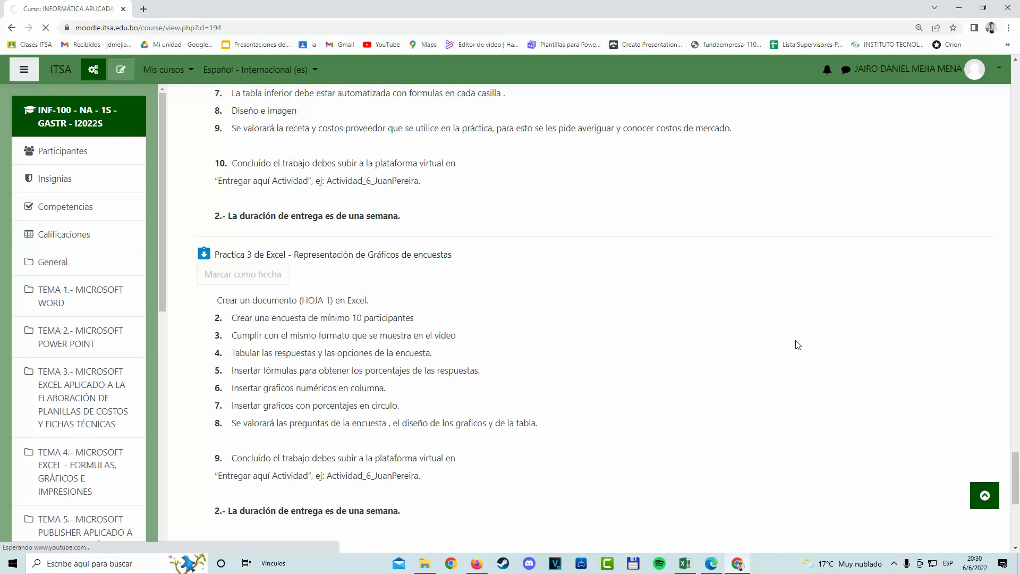
In the assignment's settings, change the due date and cut-off date day to 12
left_click(1000, 222)
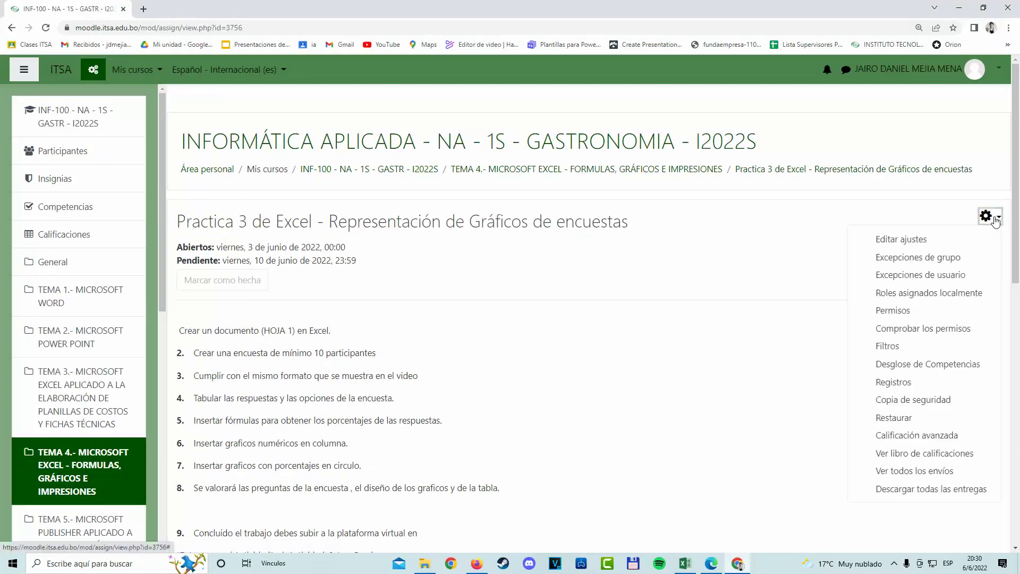
left_click(938, 239)
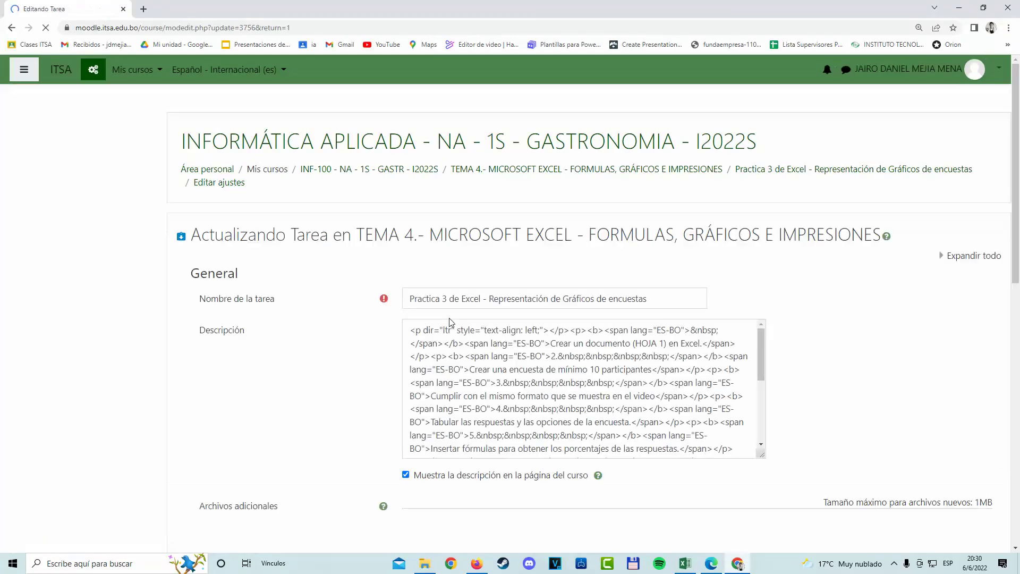
scroll(455, 351, "down", 5)
scroll(454, 351, "down", 2)
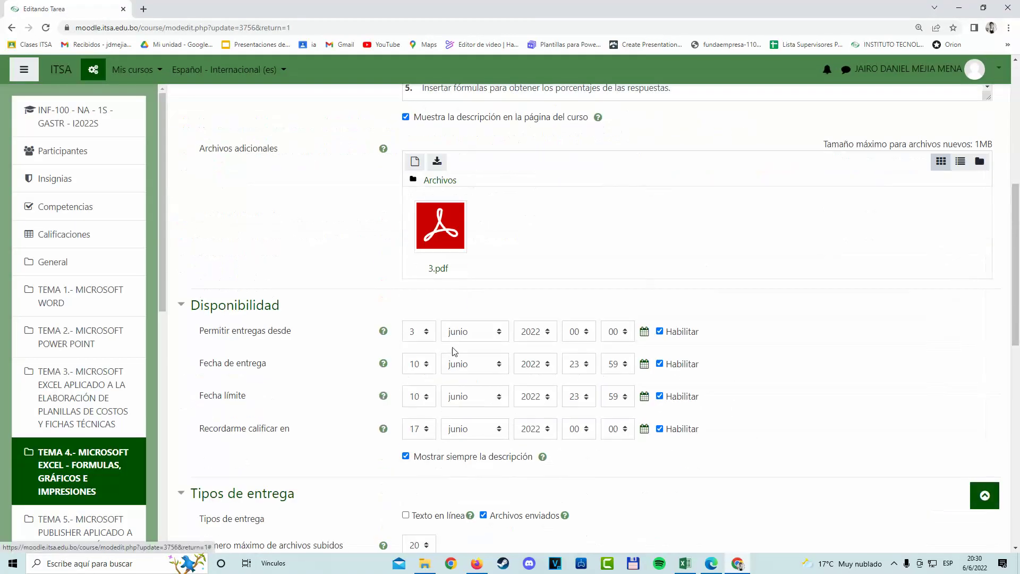
left_click(417, 363)
left_click(418, 248)
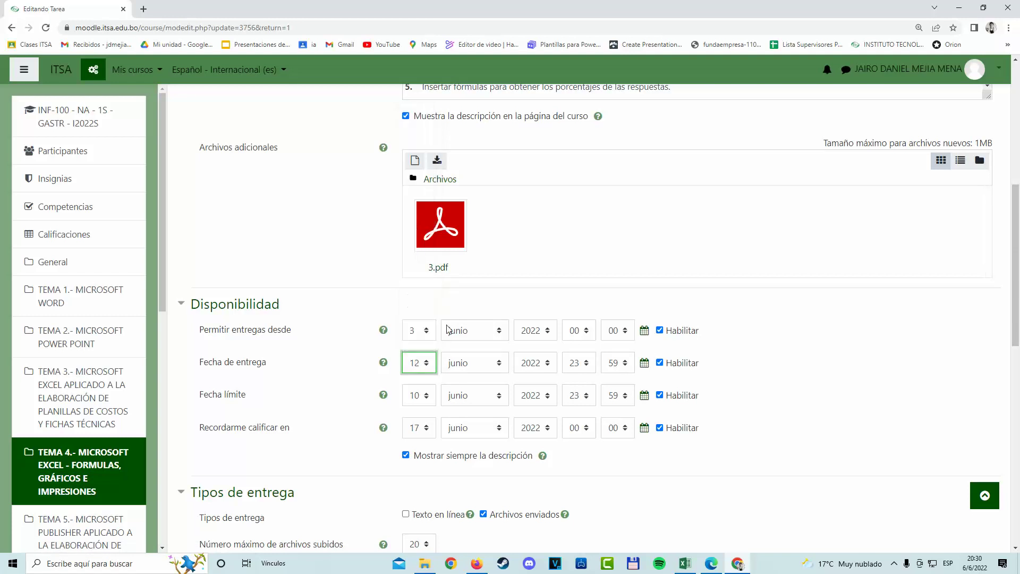
left_click(433, 398)
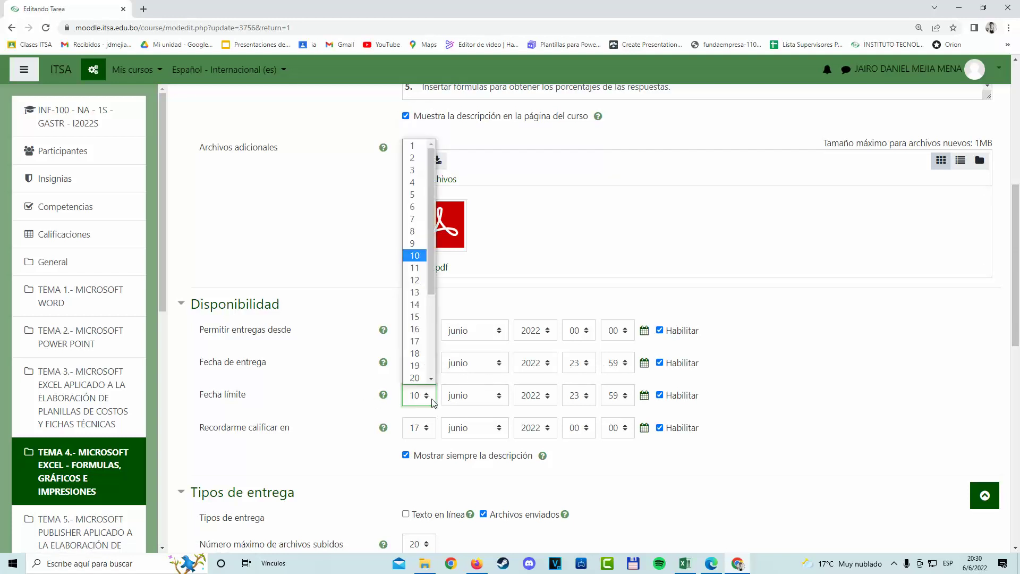
scroll(423, 356, "down", 3)
scroll(414, 229, "up", 3)
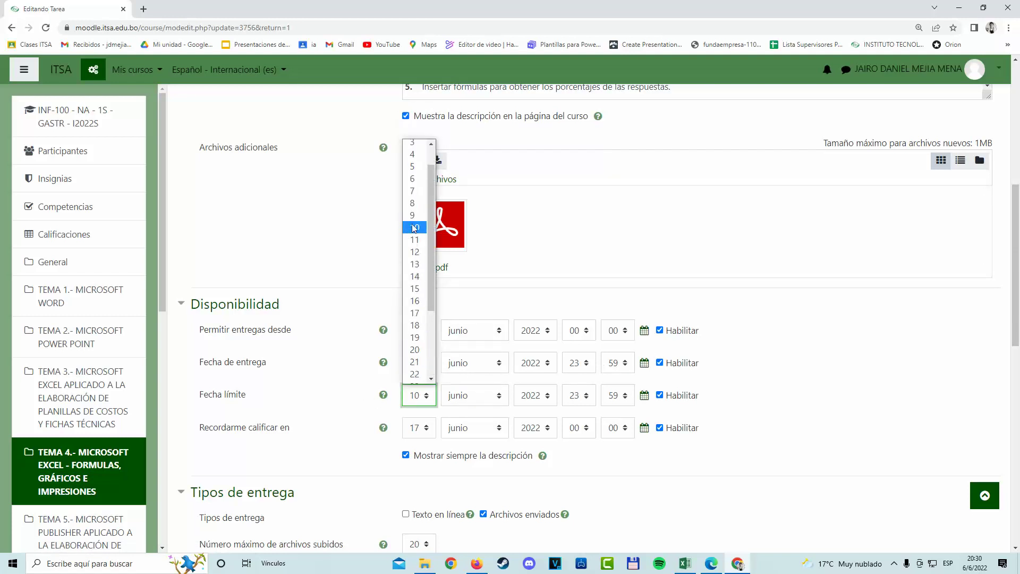
left_click(426, 263)
Set the expected completion day to 12 and save the changes
scroll(712, 417, "down", 3)
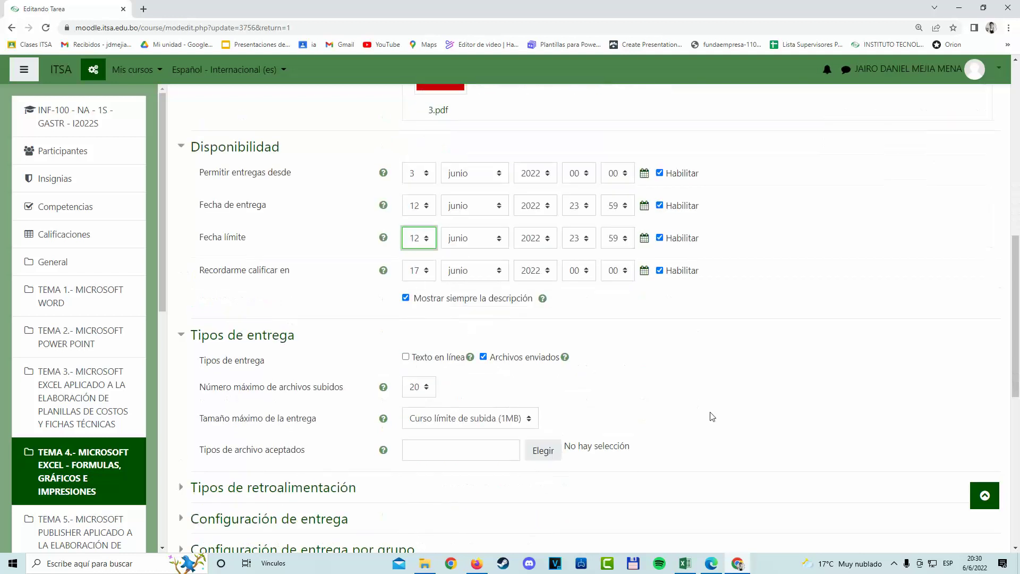
scroll(638, 425, "down", 8)
left_click(229, 253)
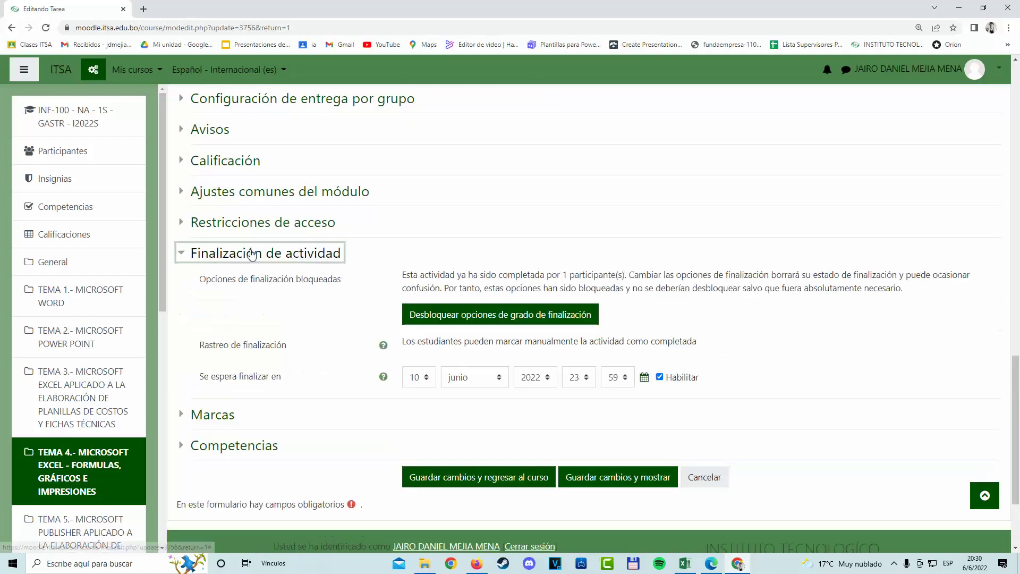
left_click(425, 377)
scroll(412, 319, "down", 3)
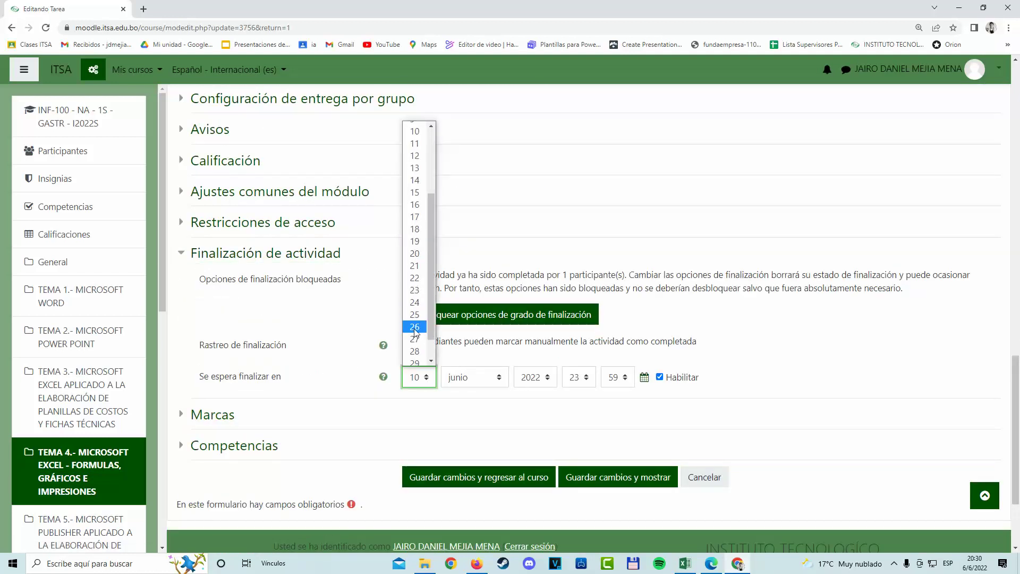
scroll(413, 287, "up", 3)
left_click(420, 263)
left_click(591, 473)
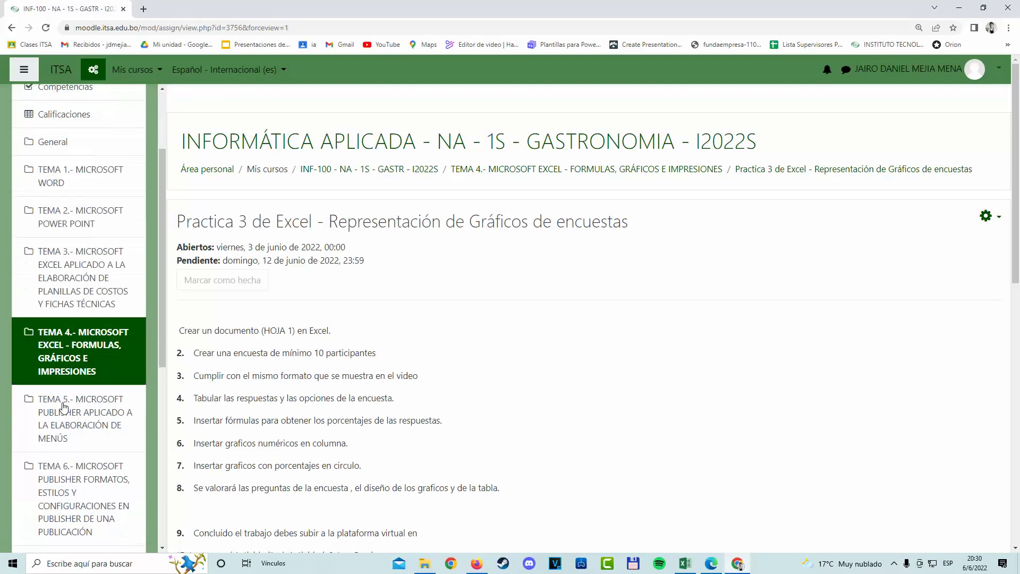
Return to the INF-100 - A course and open Practica 3 de Excel to confirm its 12 June 23:59 due date
scroll(85, 452, "down", 2)
scroll(92, 482, "down", 5)
left_click(104, 426)
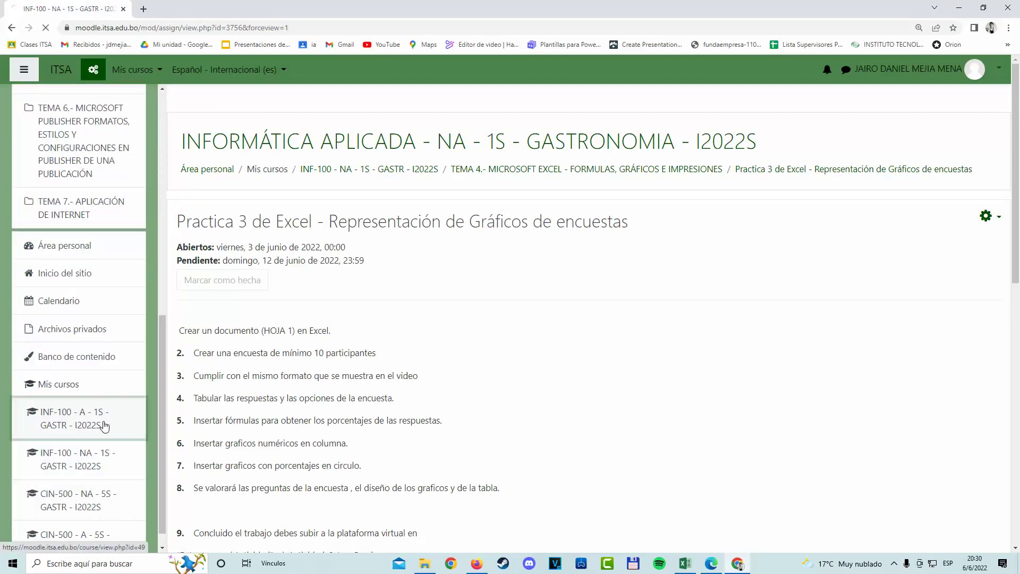
scroll(378, 448, "down", 5)
scroll(387, 462, "down", 10)
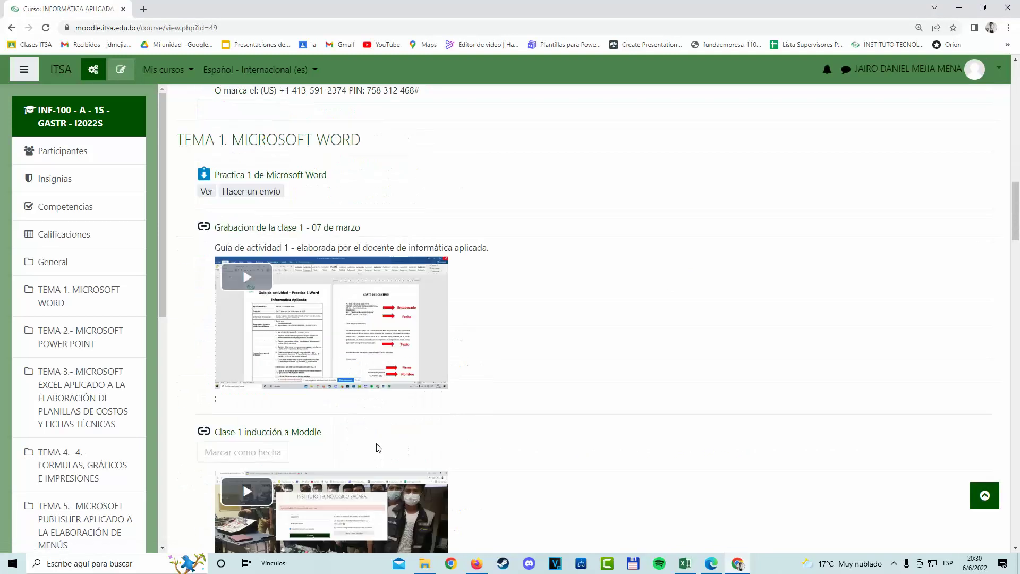
scroll(380, 462, "down", 10)
scroll(380, 462, "down", 6)
scroll(381, 425, "down", 8)
scroll(380, 373, "up", 3)
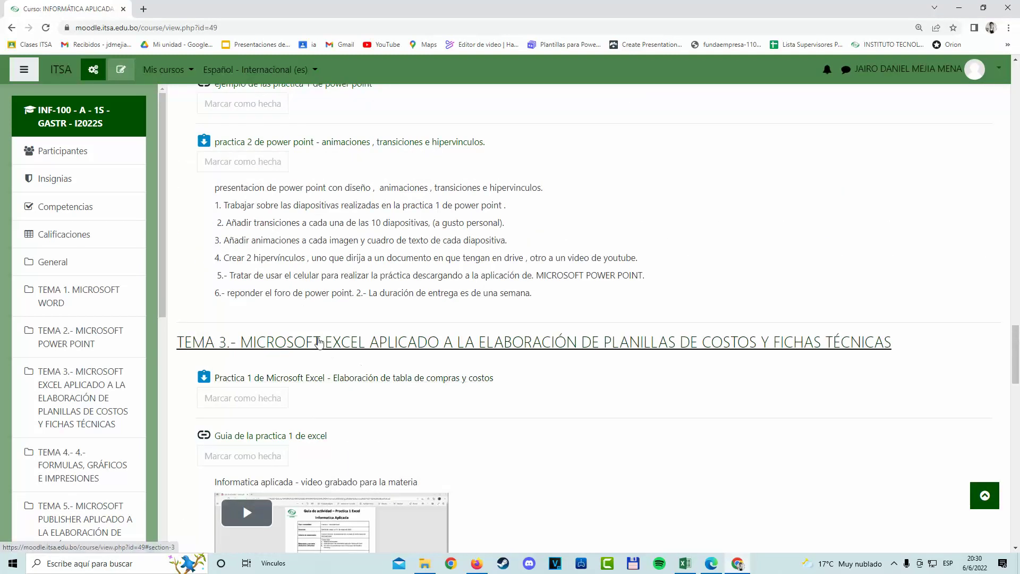
scroll(308, 367, "down", 3)
scroll(335, 412, "down", 4)
scroll(341, 425, "down", 5)
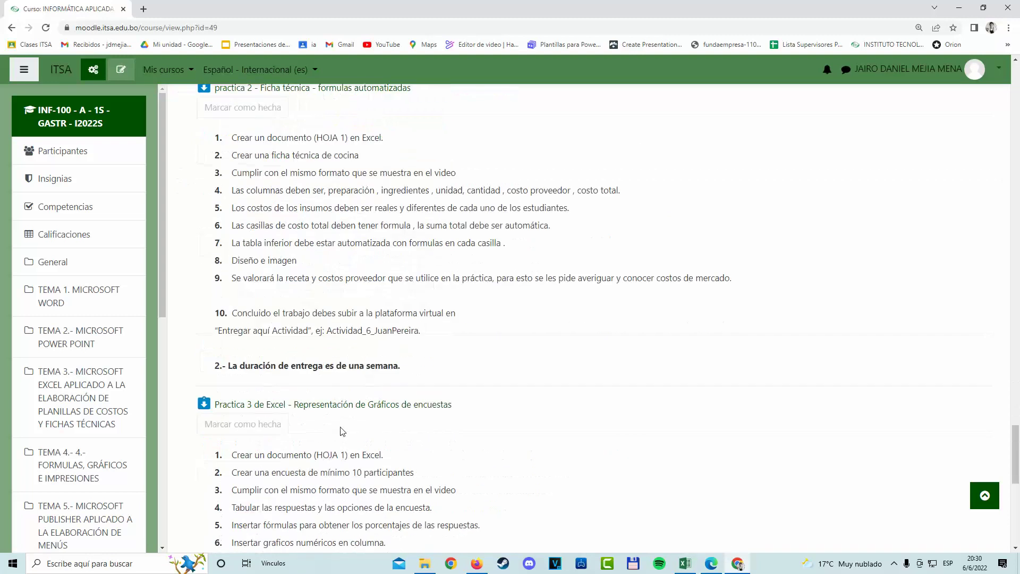
scroll(340, 428, "down", 7)
scroll(343, 414, "down", 2)
scroll(329, 340, "up", 3)
scroll(319, 276, "up", 3)
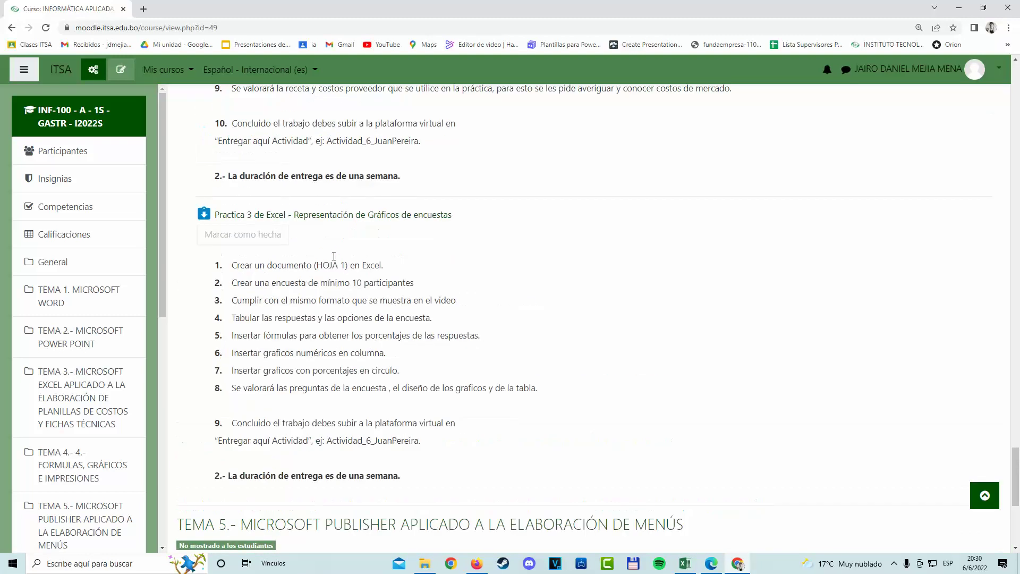
left_click(348, 212)
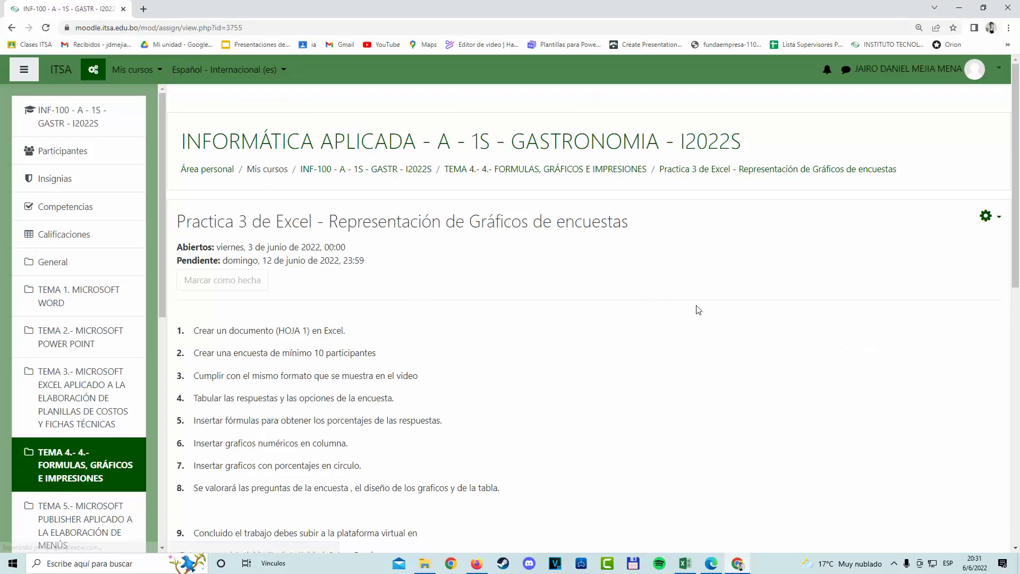
Open the Practica 3 de Excel assignment's settings for editing
left_click(988, 228)
left_click(958, 249)
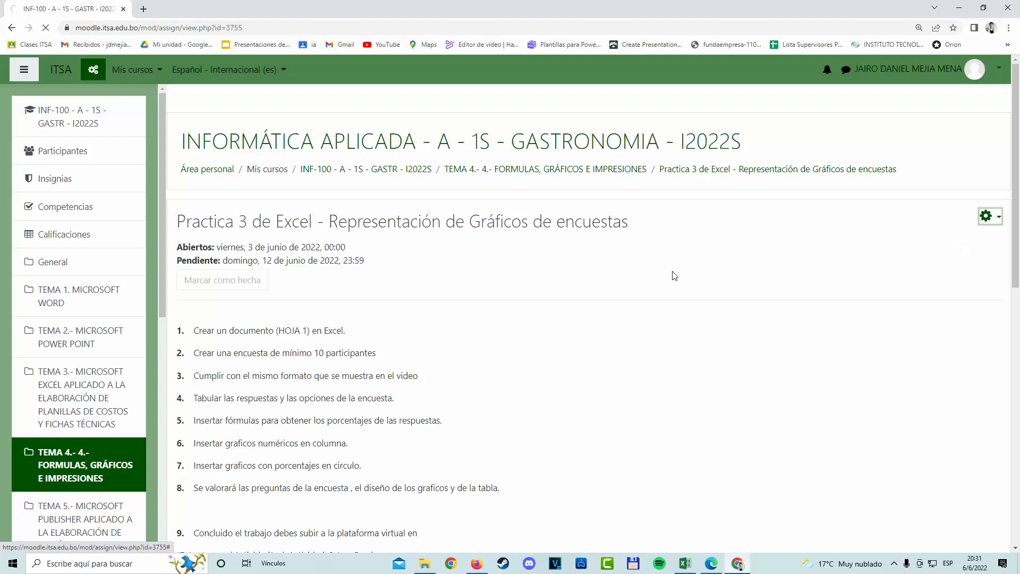
scroll(533, 323, "down", 5)
scroll(638, 372, "down", 8)
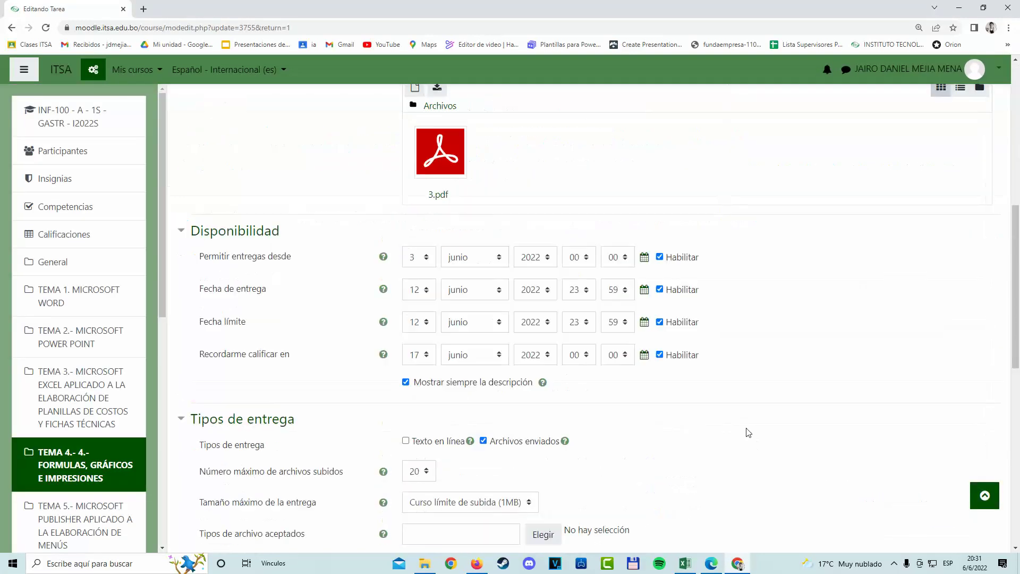
scroll(734, 441, "down", 8)
scroll(694, 425, "down", 2)
scroll(695, 426, "up", 2)
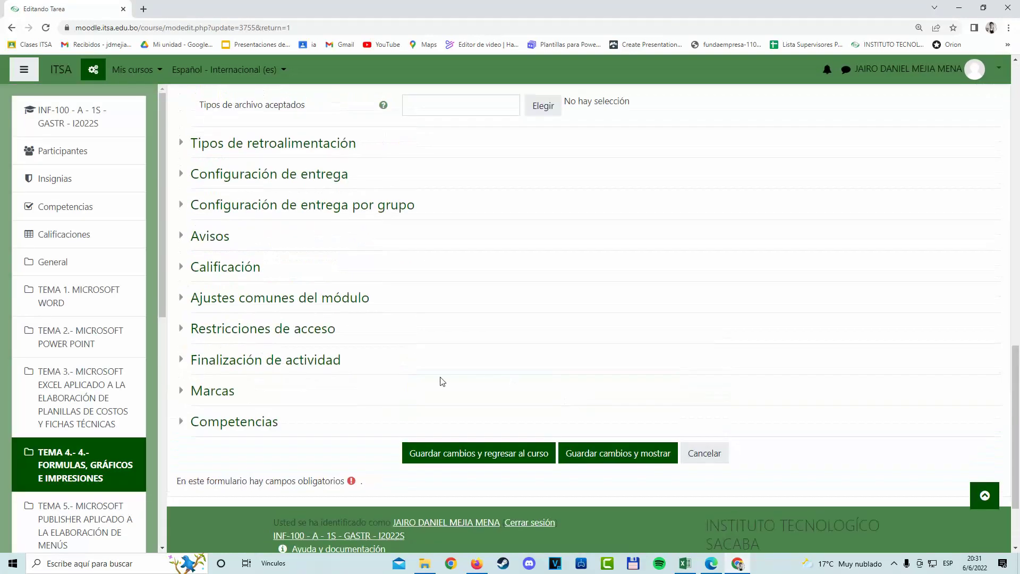
Set the expected completion date under activity completion to 12 June 2022, 11:59
left_click(260, 360)
left_click(420, 483)
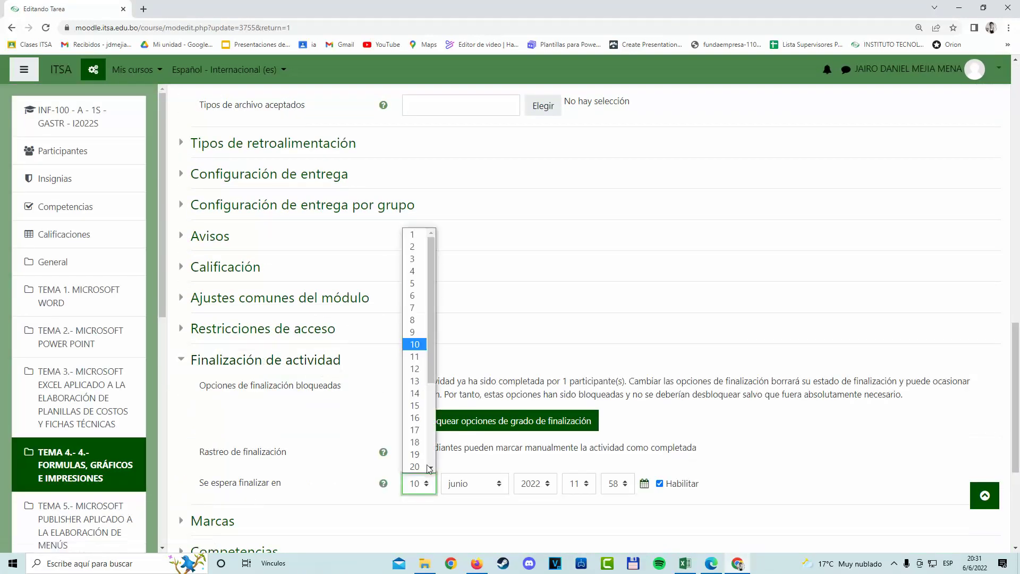
left_click(414, 369)
scroll(531, 373, "down", 2)
left_click(627, 378)
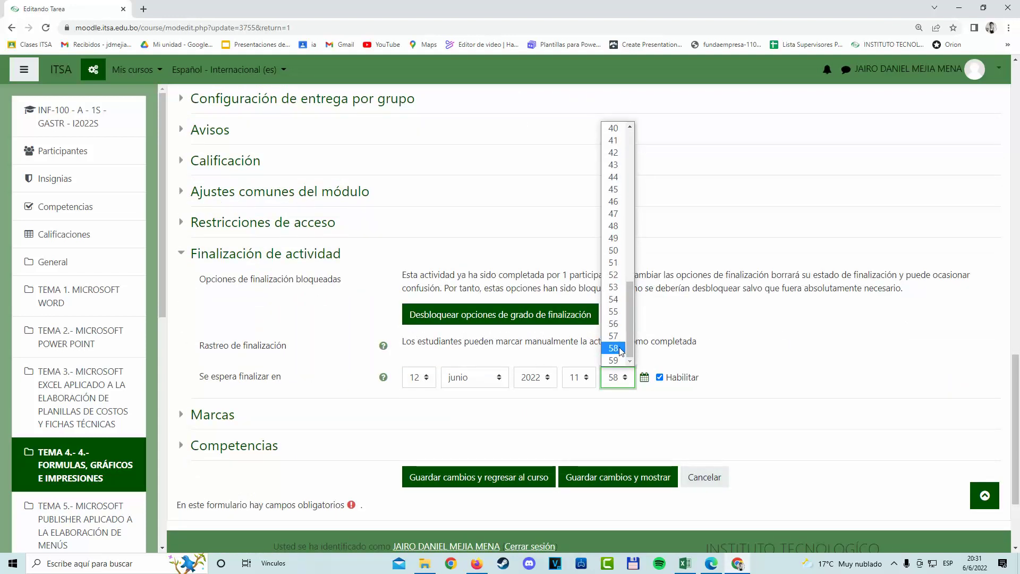
left_click(614, 361)
Check today's date on the system clock, then save the changes and review the assignment page
left_click(975, 563)
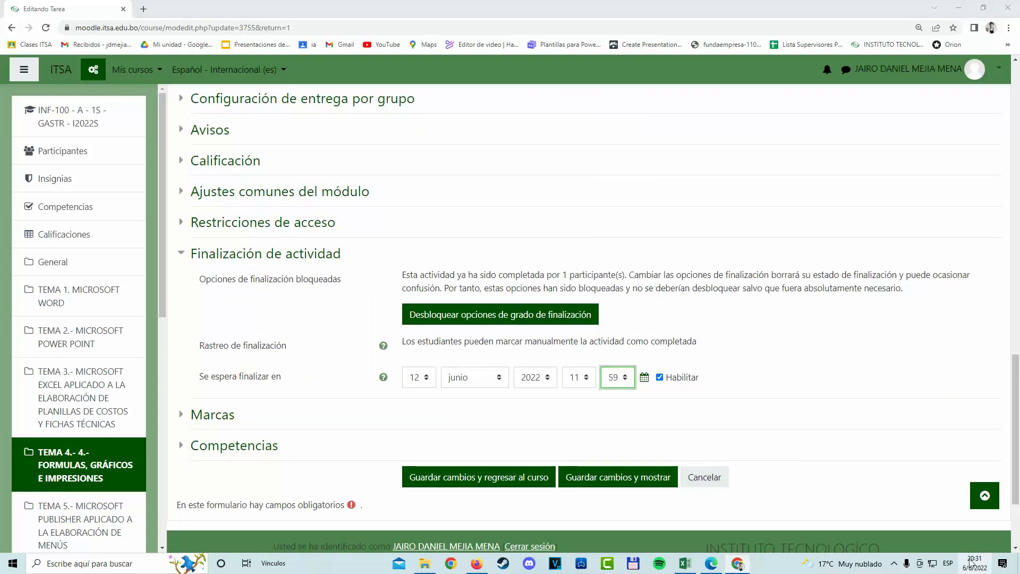
left_click(646, 449)
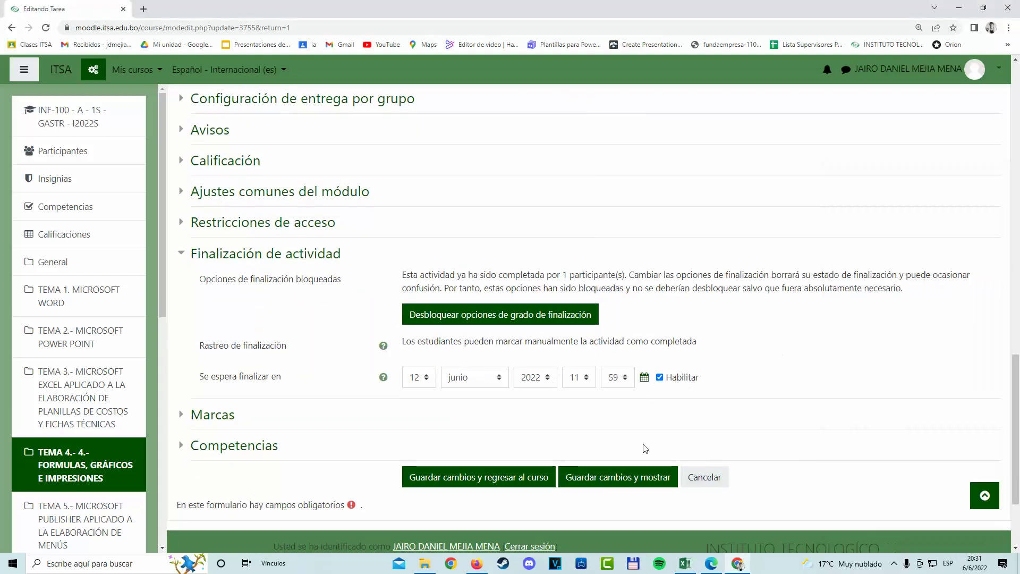
left_click(624, 476)
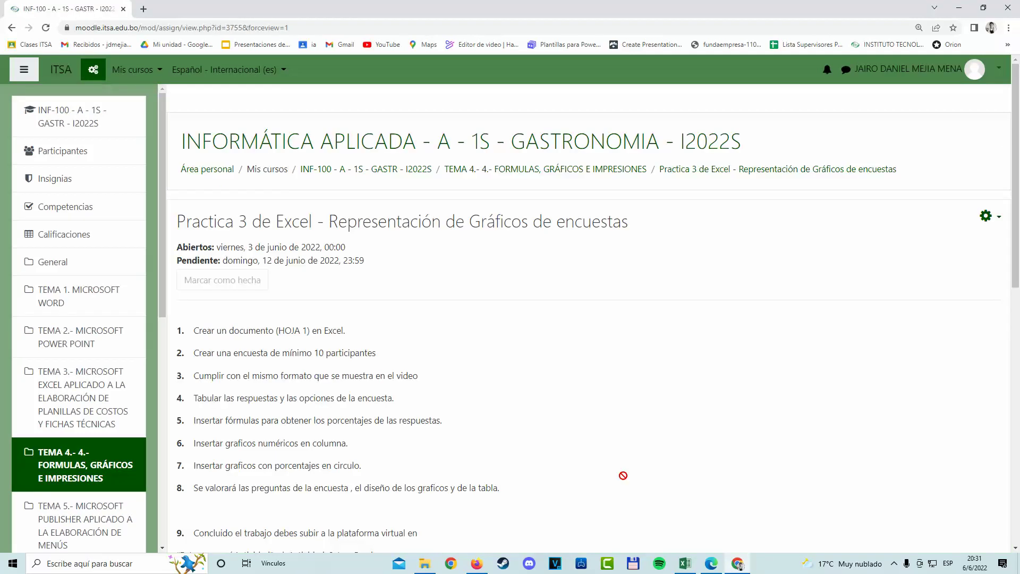
scroll(532, 412, "down", 5)
scroll(519, 402, "down", 4)
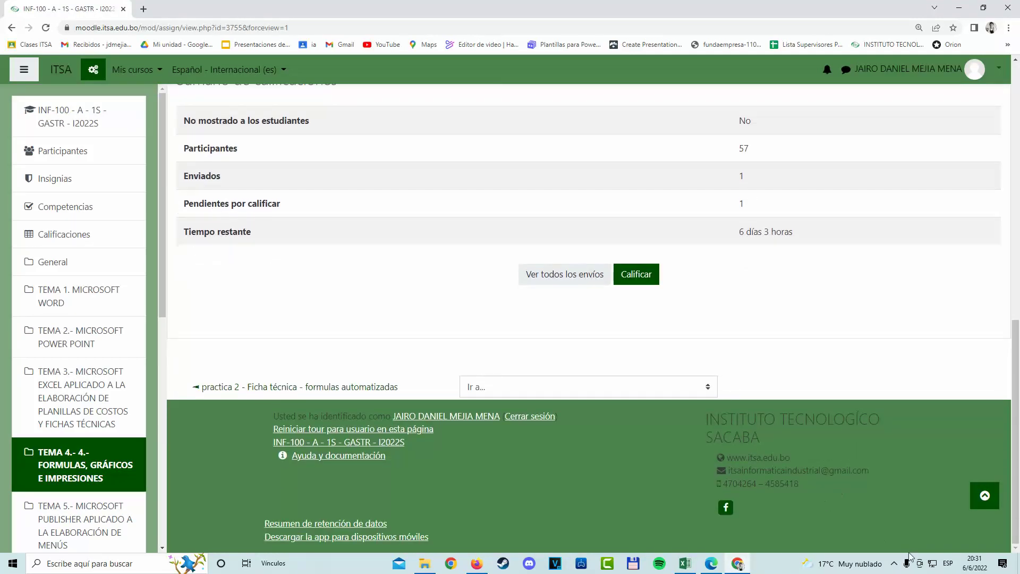
scroll(596, 301, "up", 6)
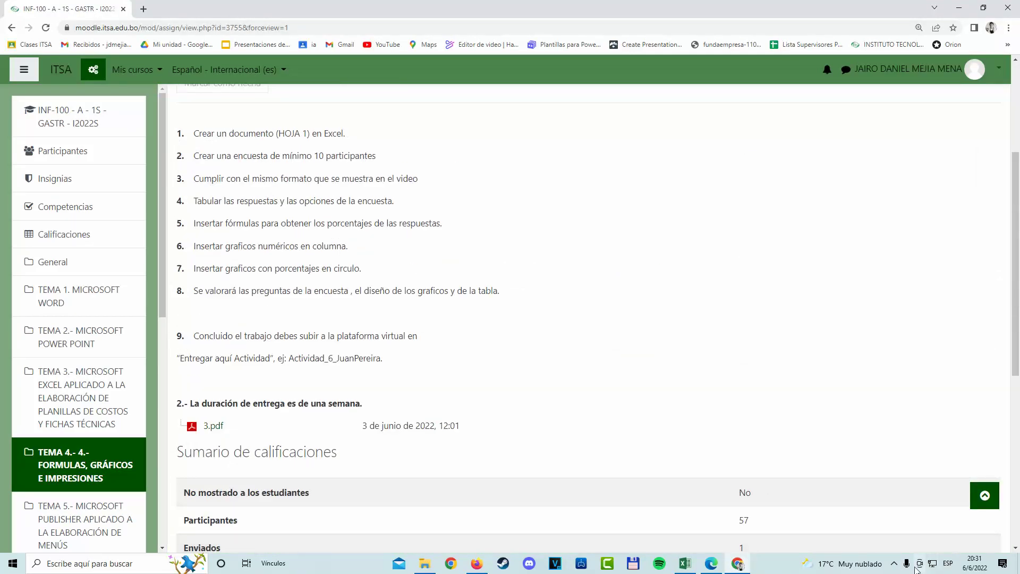